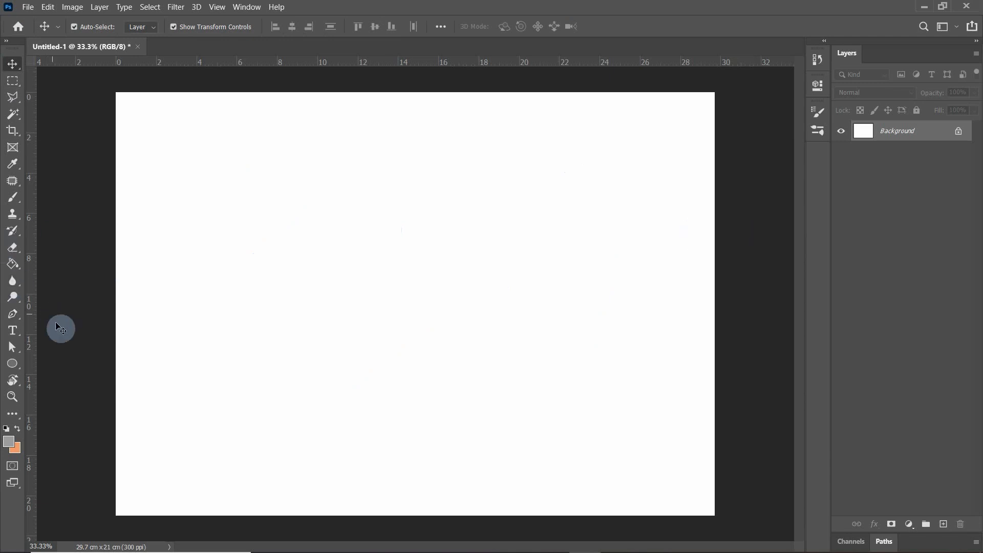
- Draw a closed freeform path of straight and curved segments across the canvas using the Pen tool in Path mode
left_click(16, 315)
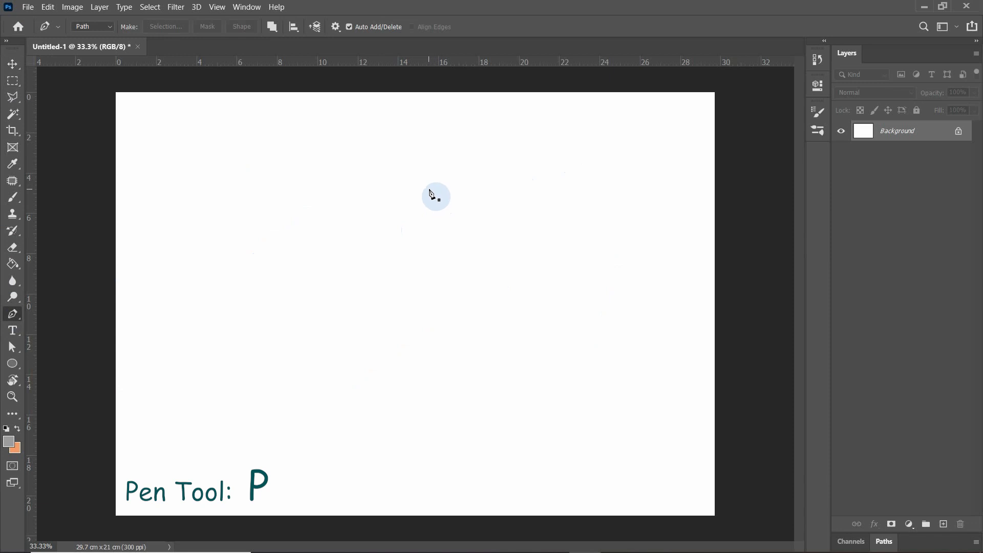
left_click(110, 23)
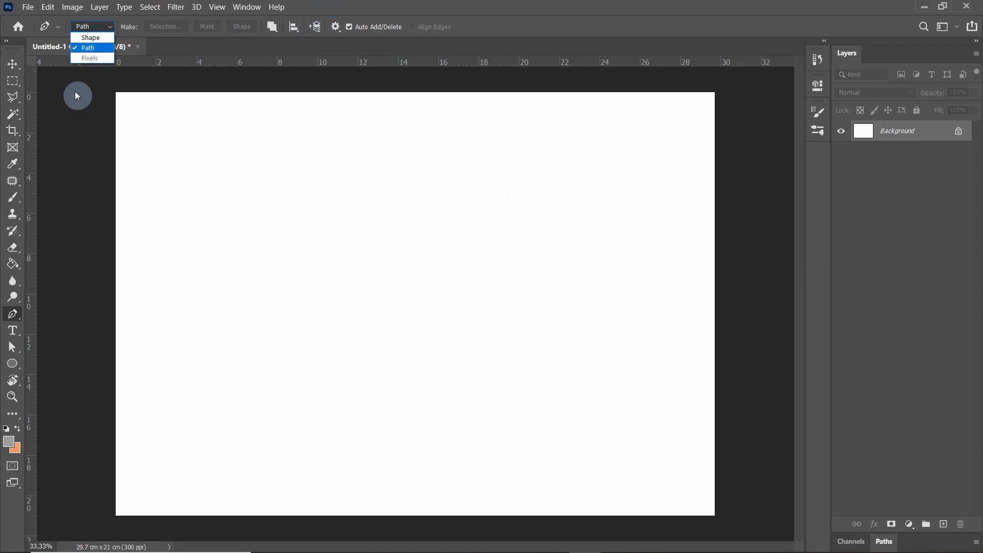
left_click(79, 48)
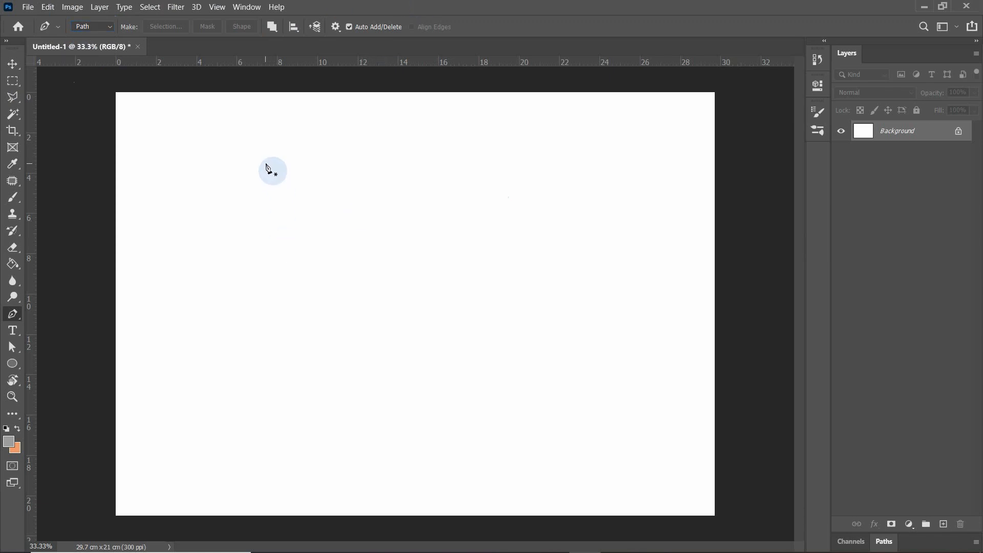
left_click(580, 165)
left_click_drag(585, 260, 529, 333)
left_click_drag(500, 372, 533, 459)
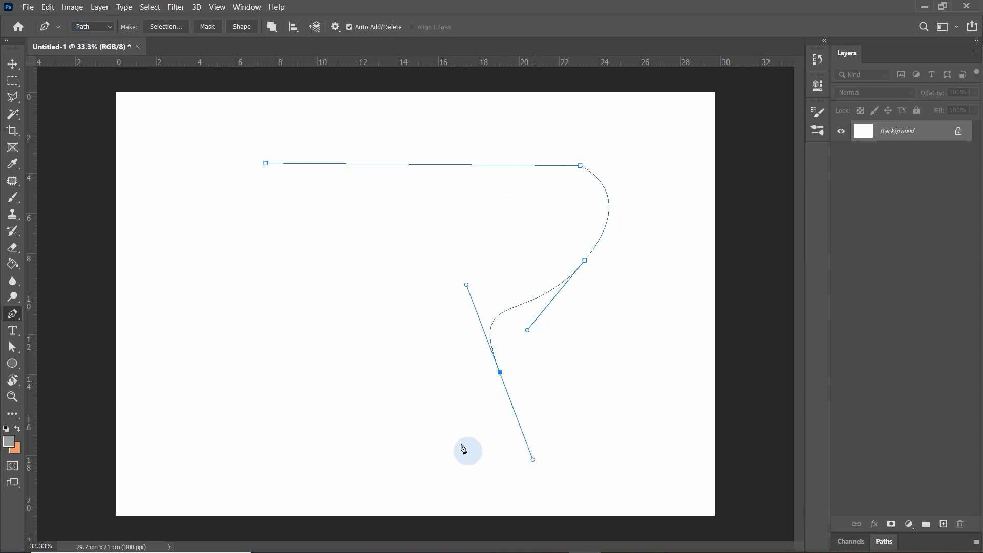
left_click_drag(356, 411, 327, 378)
left_click(263, 358)
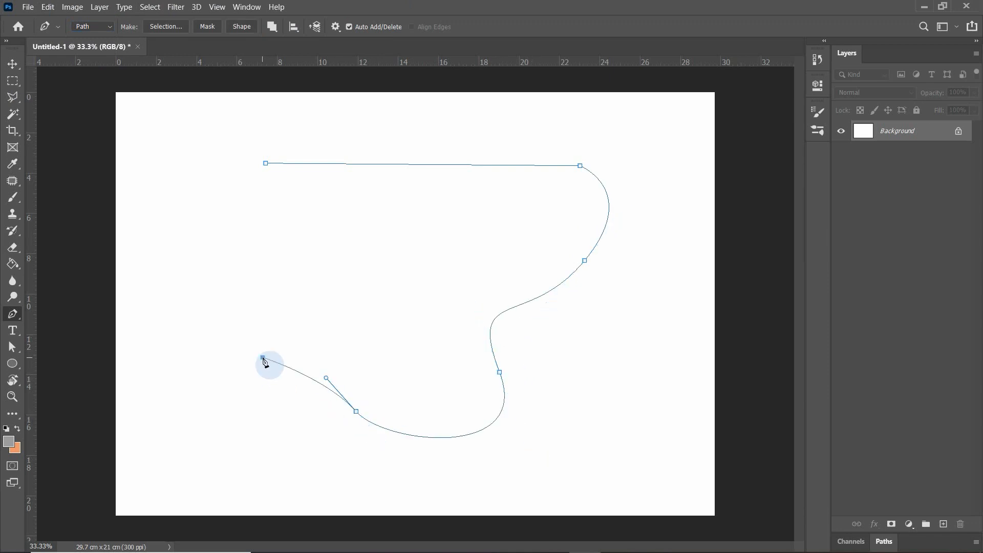
left_click(244, 284)
left_click(208, 208)
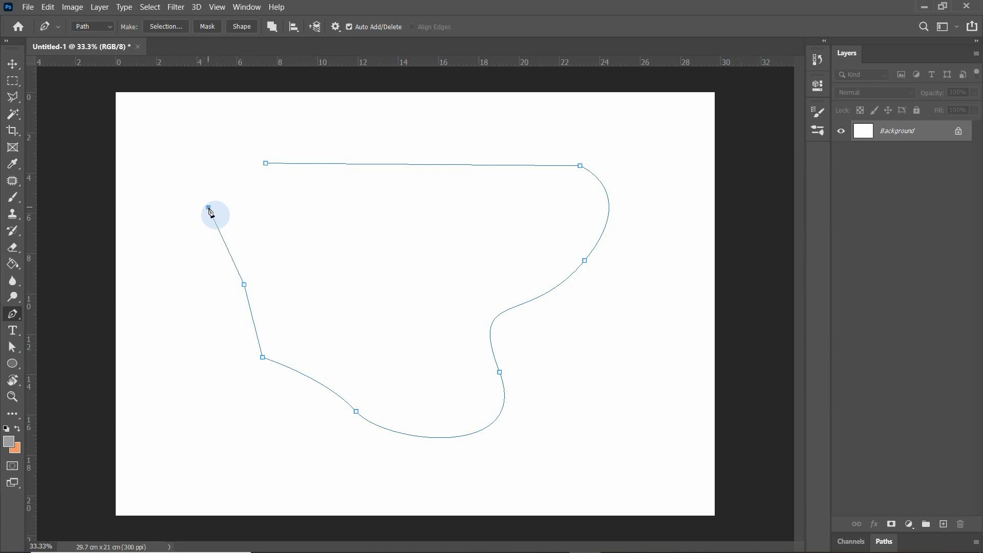
left_click(290, 204)
left_click(218, 162)
left_click_drag(264, 104, 284, 130)
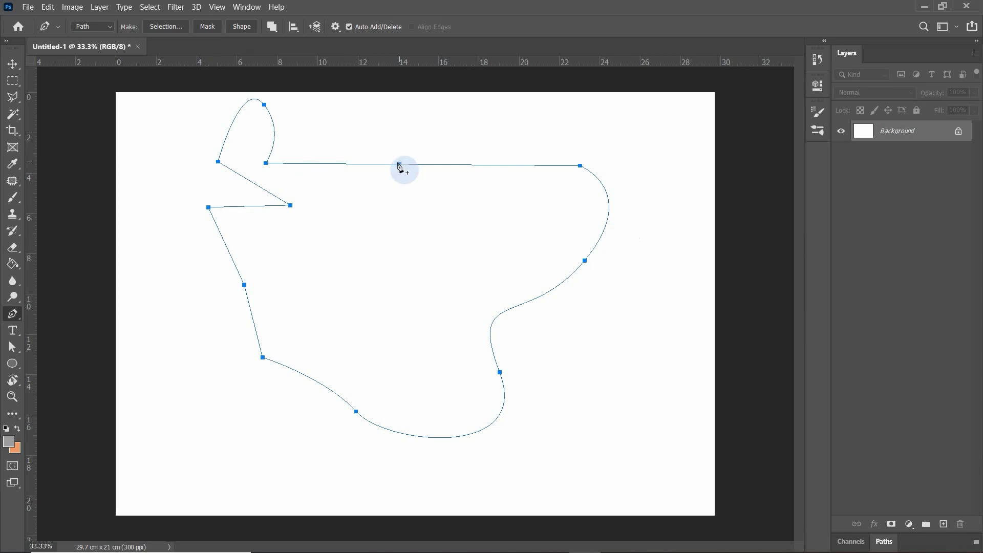
- Convert the closed path into a selection
right_click(367, 229)
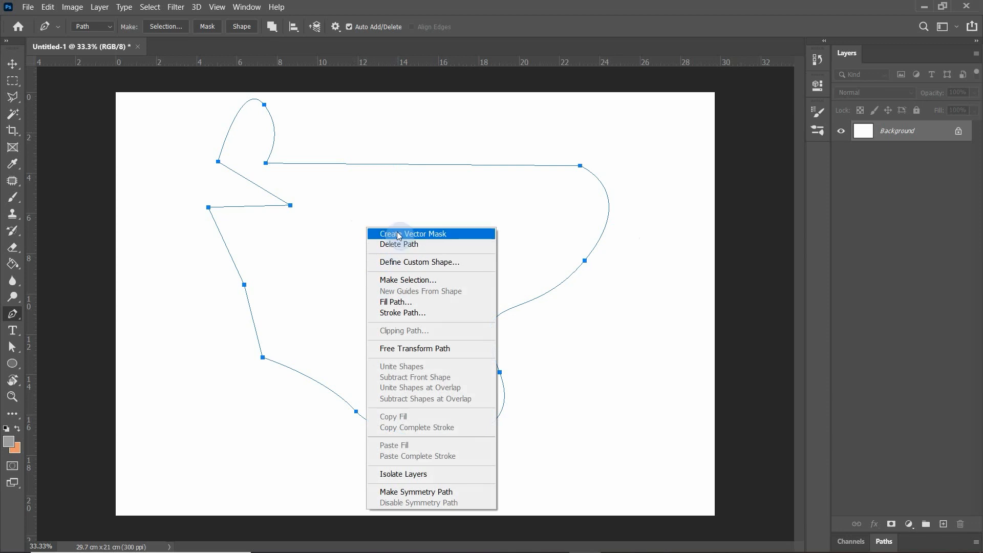
left_click(405, 282)
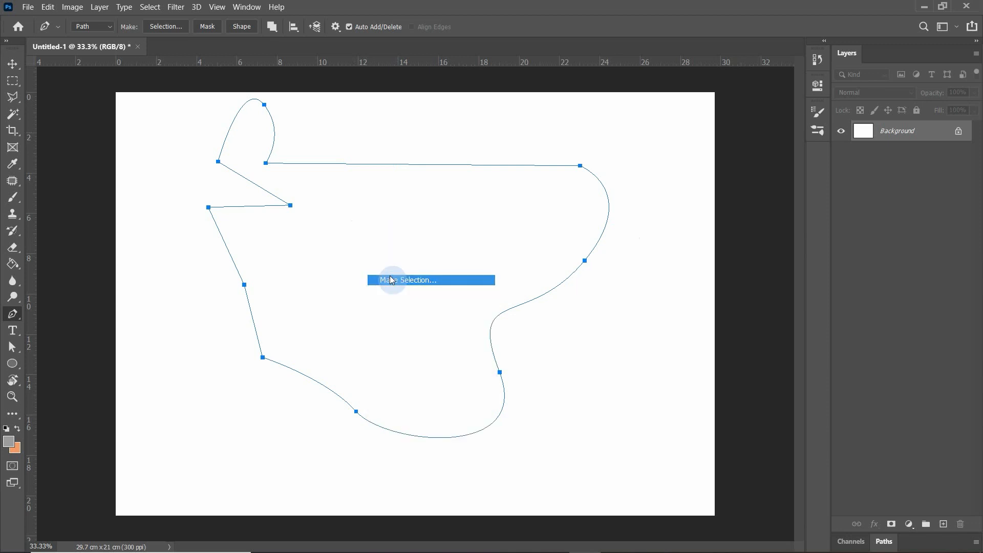
left_click(558, 136)
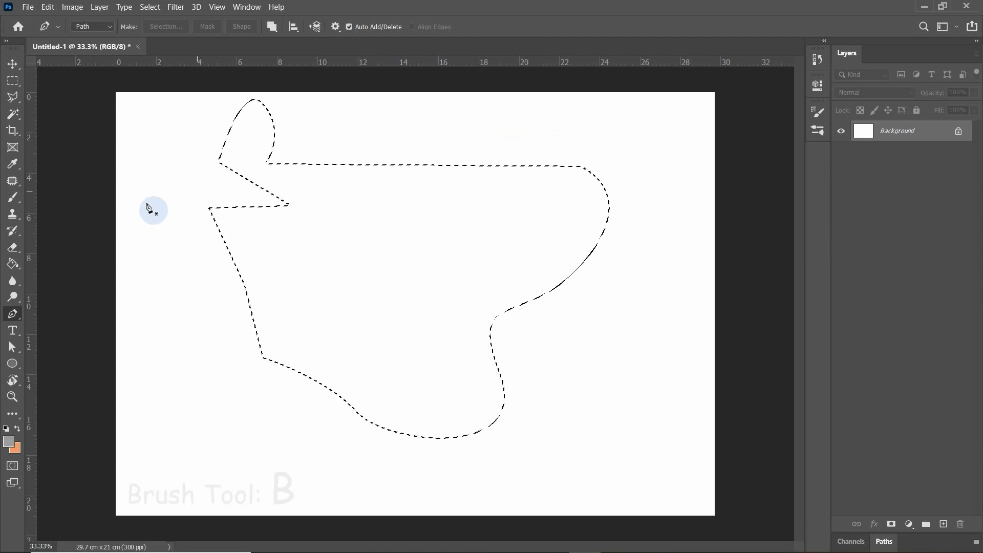
- Try painting the inside of the selection gray with the 600 px brush and undo the brush strokes
left_click(13, 197)
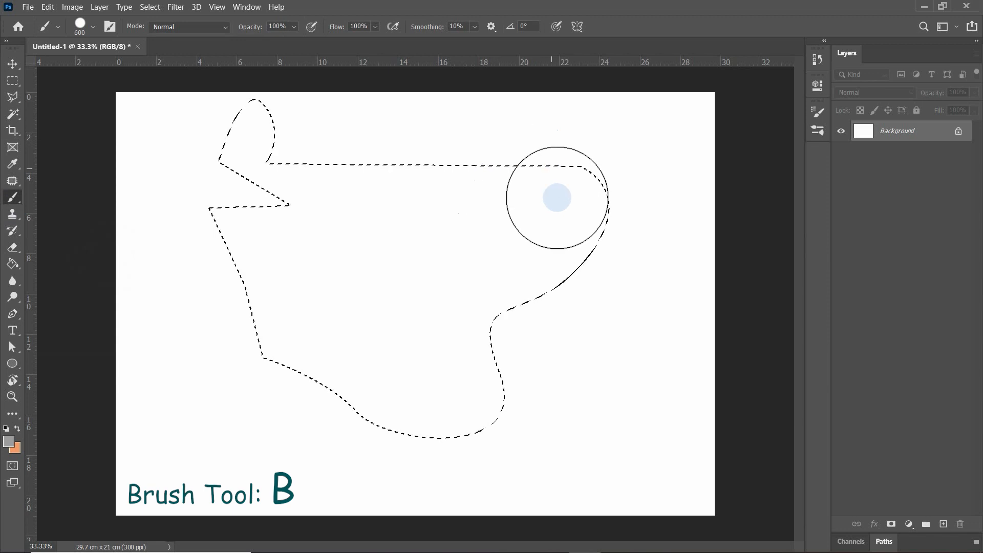
mouse_move(456, 127)
left_mouse_down()
mouse_move(446, 223)
mouse_move(651, 92)
left_mouse_up()
mouse_move(552, 209)
left_mouse_down()
mouse_move(509, 207)
mouse_move(536, 238)
mouse_move(668, 269)
mouse_move(579, 338)
mouse_move(518, 318)
mouse_move(526, 340)
mouse_move(602, 409)
mouse_move(375, 468)
mouse_move(232, 482)
mouse_move(196, 446)
mouse_move(283, 314)
mouse_move(326, 290)
mouse_move(513, 223)
mouse_move(528, 239)
mouse_move(402, 358)
mouse_move(331, 230)
mouse_move(367, 209)
mouse_move(328, 124)
mouse_move(259, 132)
left_mouse_up()
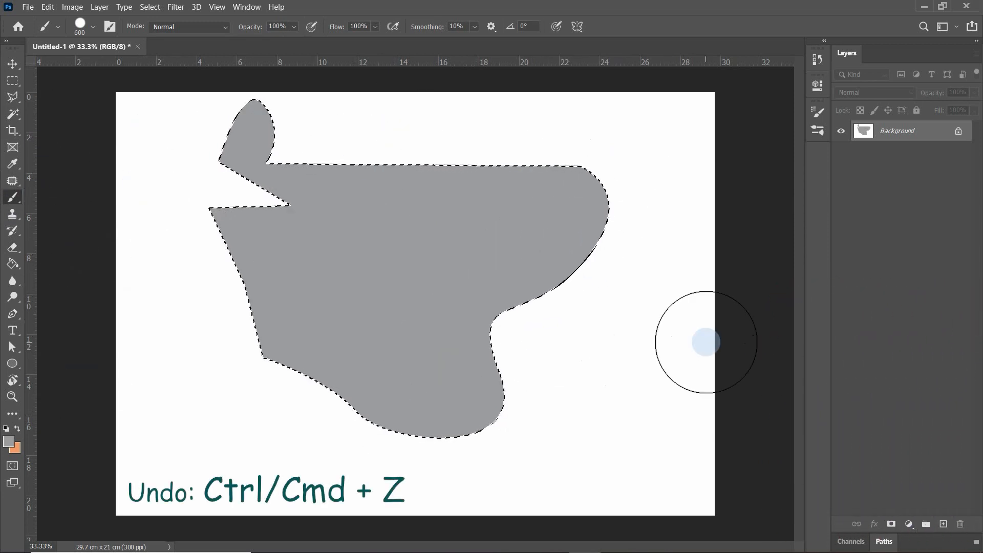
key("ctrl+z")
key("ctrl+z")
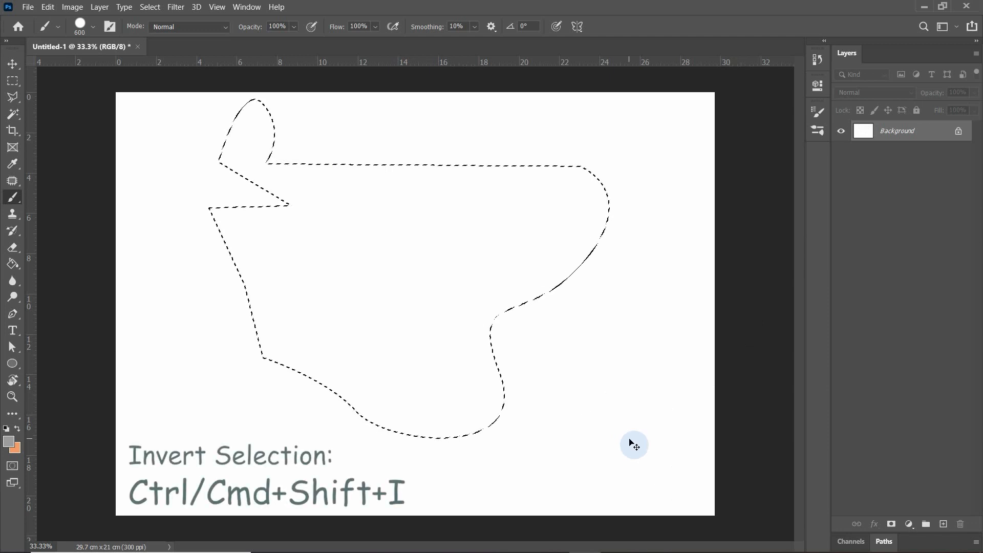
- Invert the selection and paint the area outside the drawn shape gray with the brush, finishing by deselecting
key("ctrl+shift+i")
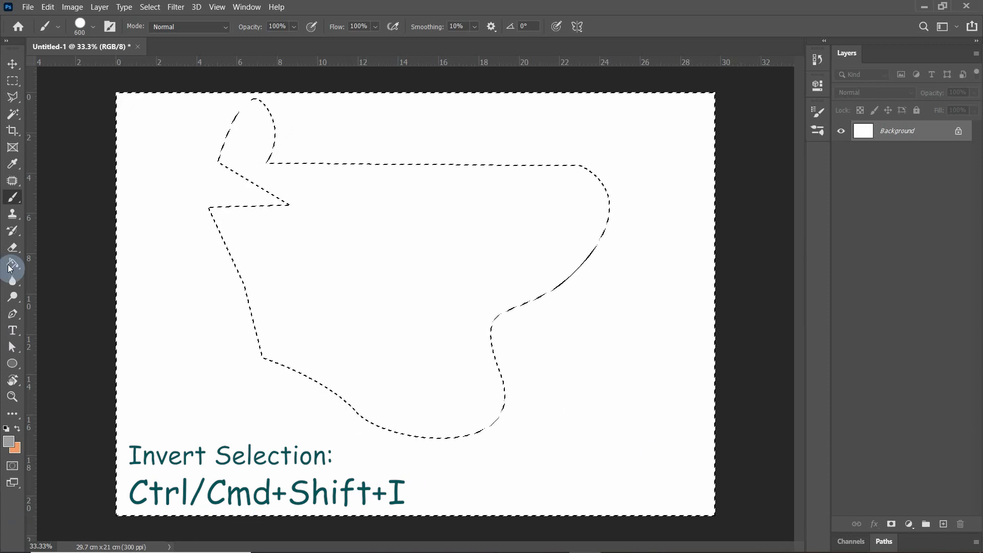
left_click(150, 7)
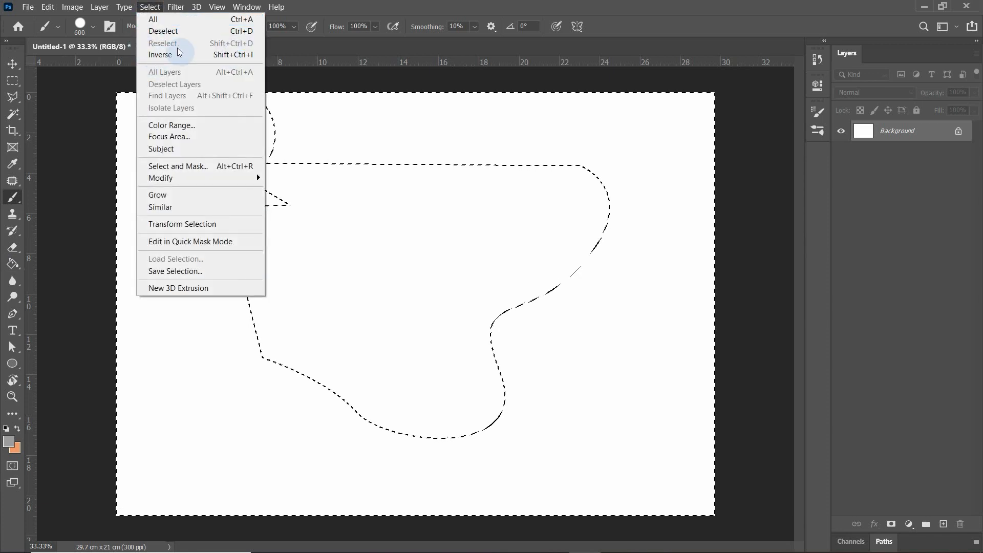
left_click(210, 56)
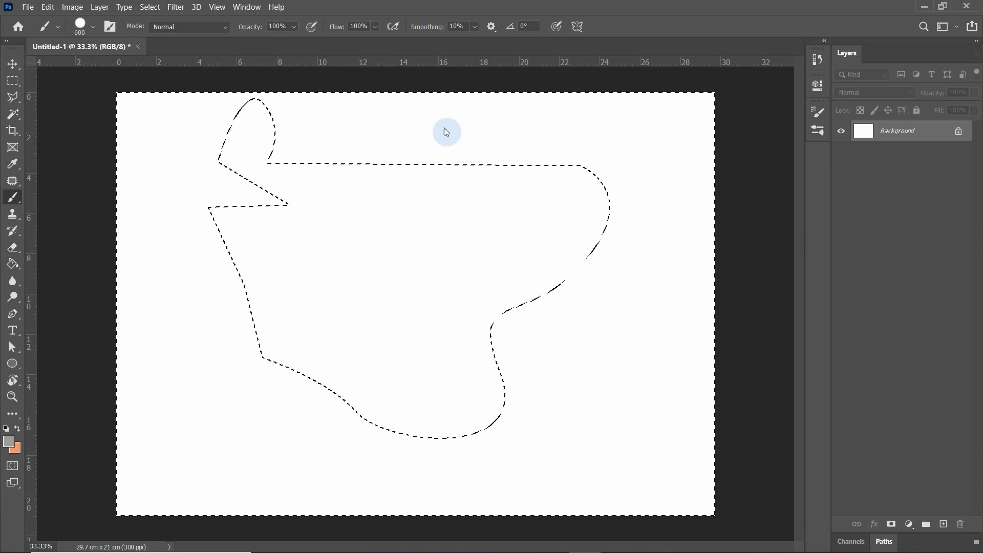
mouse_move(398, 178)
left_mouse_down()
mouse_move(392, 138)
mouse_move(431, 98)
mouse_move(471, 175)
mouse_move(650, 125)
mouse_move(726, 230)
mouse_move(697, 169)
mouse_move(654, 364)
mouse_move(702, 417)
mouse_move(434, 476)
mouse_move(826, 362)
mouse_move(678, 307)
mouse_move(186, 398)
mouse_move(324, 529)
mouse_move(200, 353)
mouse_move(297, 395)
mouse_move(92, 428)
mouse_move(239, 485)
mouse_move(121, 322)
mouse_move(236, 360)
mouse_move(329, 145)
mouse_move(143, 101)
mouse_move(301, 137)
mouse_move(535, 125)
mouse_move(594, 434)
left_mouse_up()
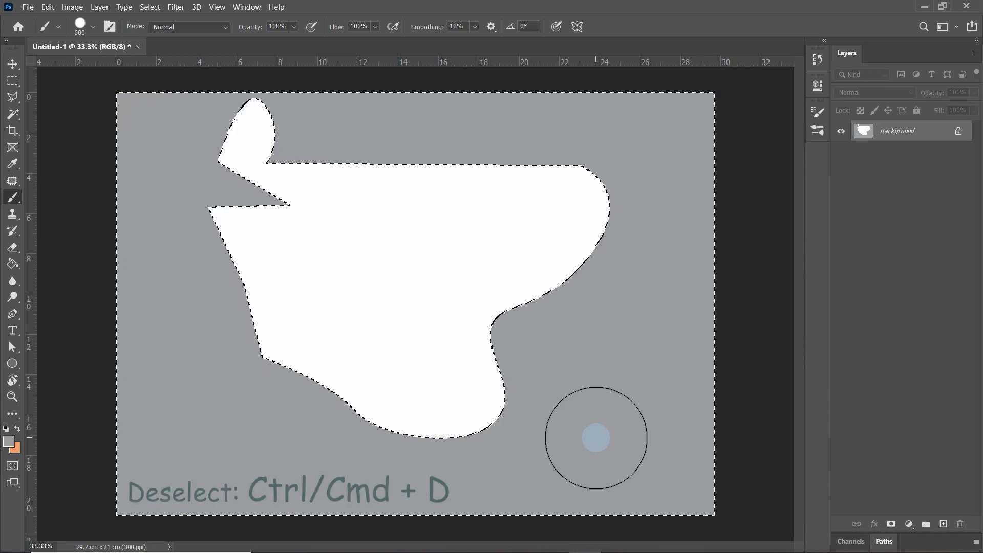
key("ctrl+d")
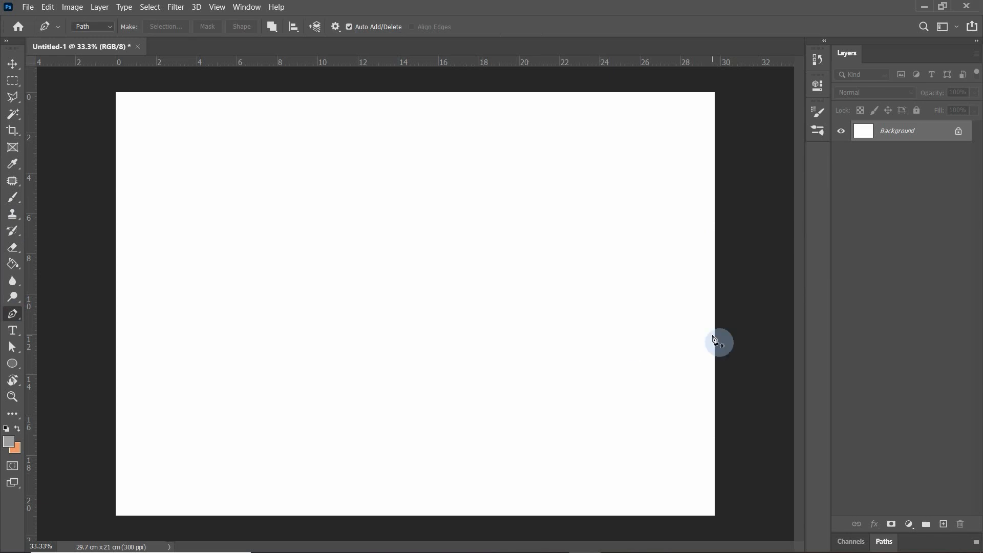
- Switch the Pen tool to Shape mode with a 5 px stroke
left_click(107, 30)
left_click(91, 37)
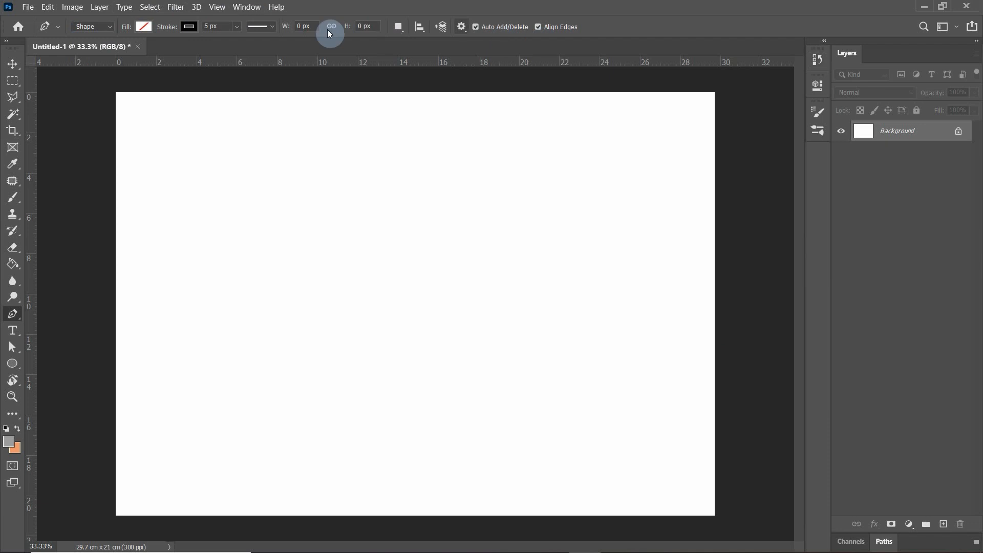
left_click(241, 31)
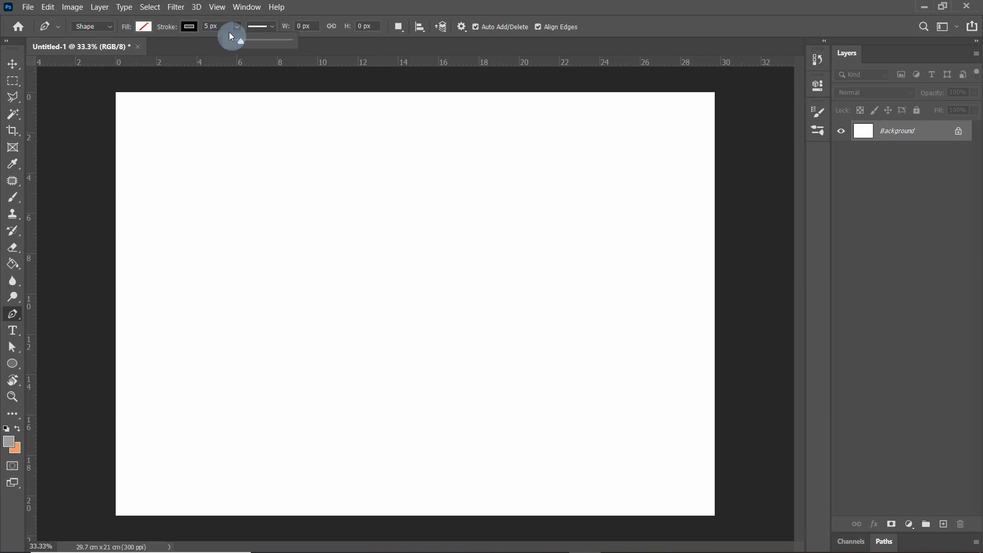
left_click(243, 34)
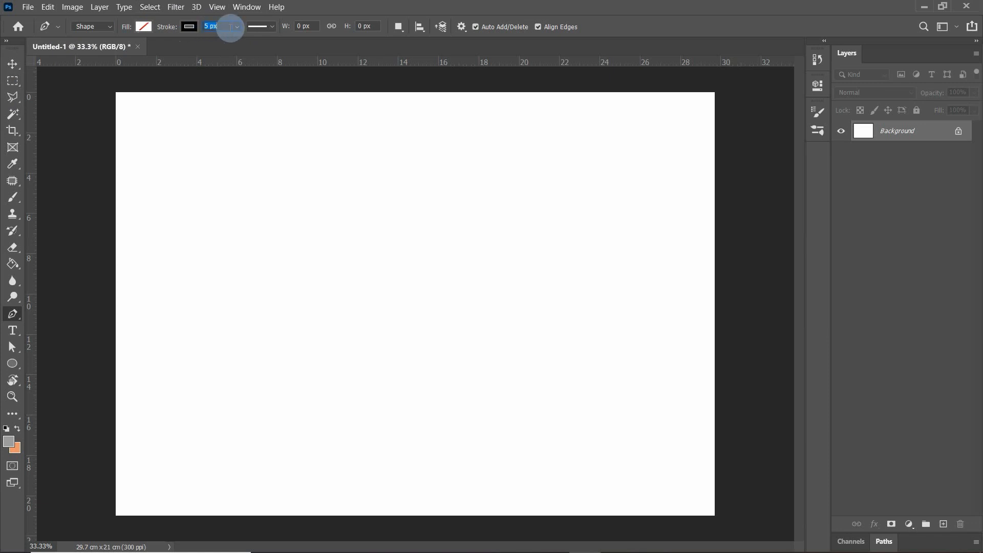
left_click(230, 26)
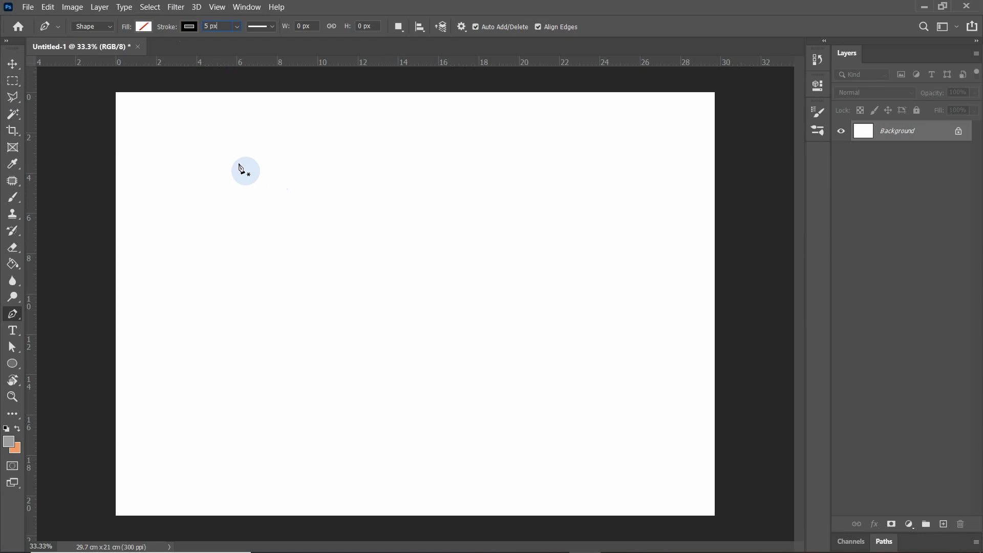
- Draw an open zigzag shape of eight straight segments, about 1700 px wide and 951 px high, on the upper canvas
left_click(238, 163)
left_click(414, 151)
left_click(529, 202)
left_click(503, 249)
left_click(468, 313)
left_click(384, 272)
left_click(304, 304)
left_click(292, 263)
left_click(252, 247)
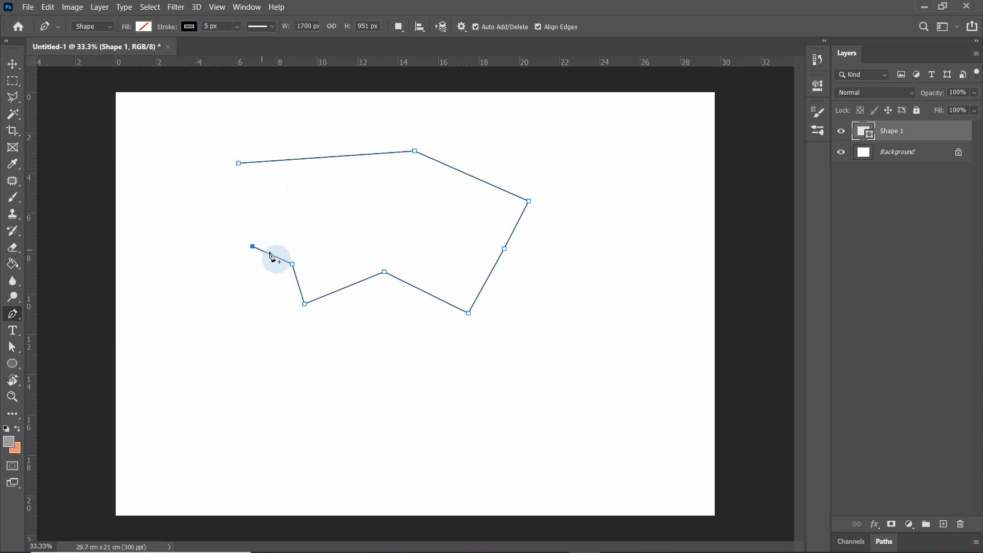
- Extend the open shape from its last anchor point with four curved segments
key("ctrl+plus")
key("ctrl+plus")
key("ctrl+plus")
key("ctrl+plus")
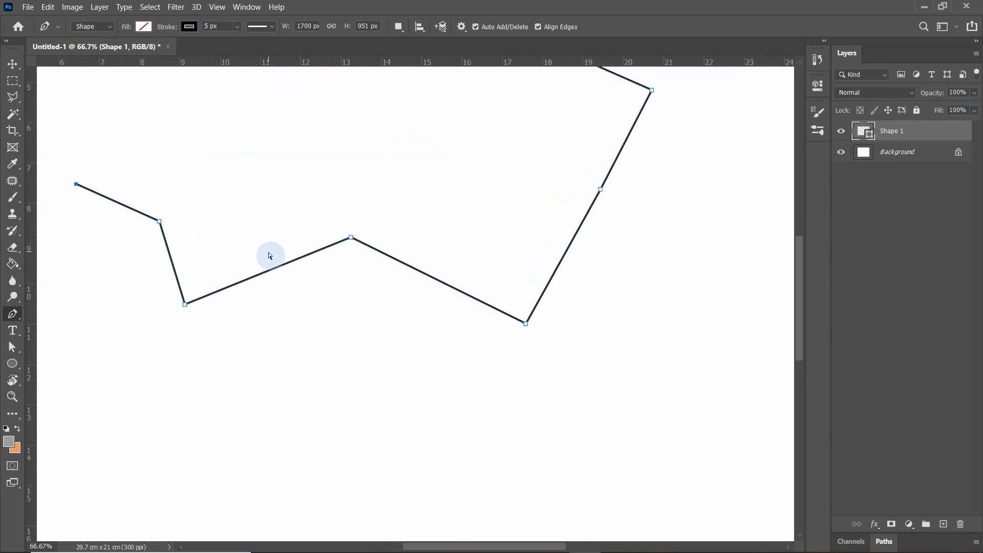
left_click_drag(101, 214, 559, 359)
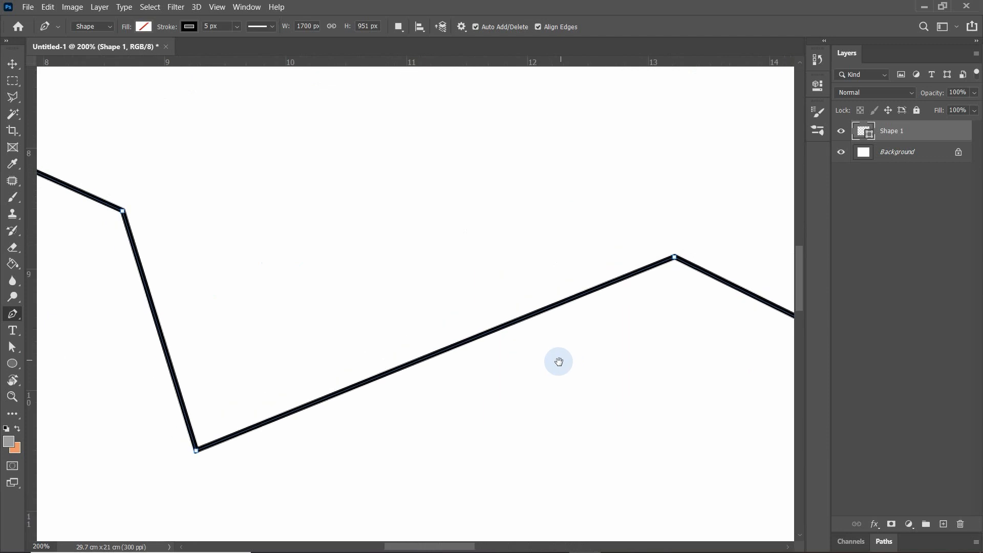
left_click_drag(158, 204, 525, 297)
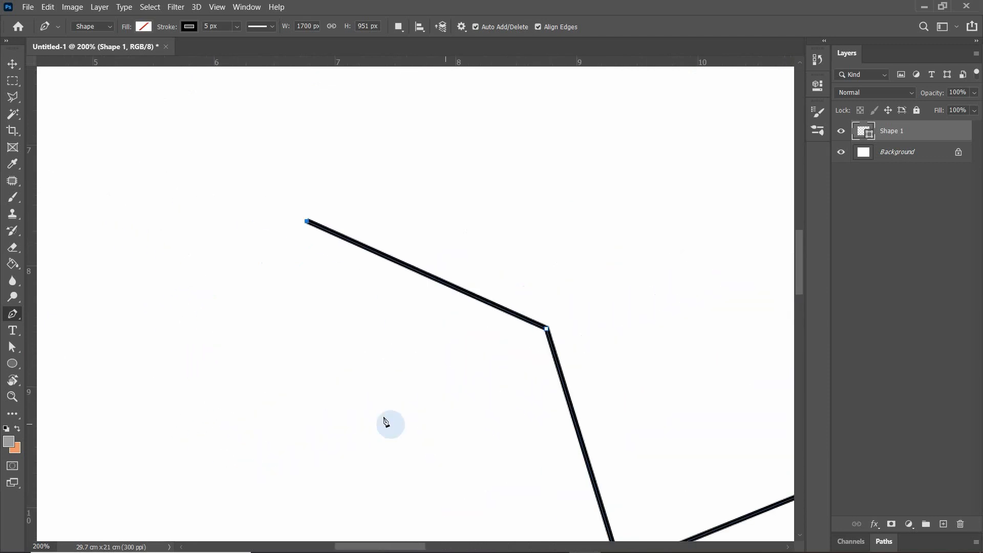
scroll(404, 263, "up", 3)
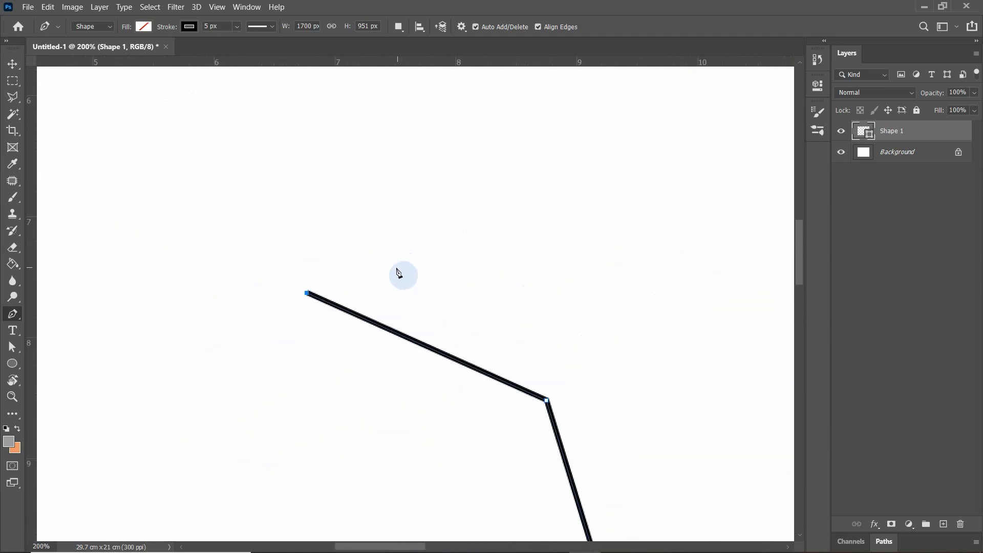
left_click_drag(407, 227, 457, 253)
left_click_drag(589, 246, 590, 192)
left_click_drag(656, 186, 689, 223)
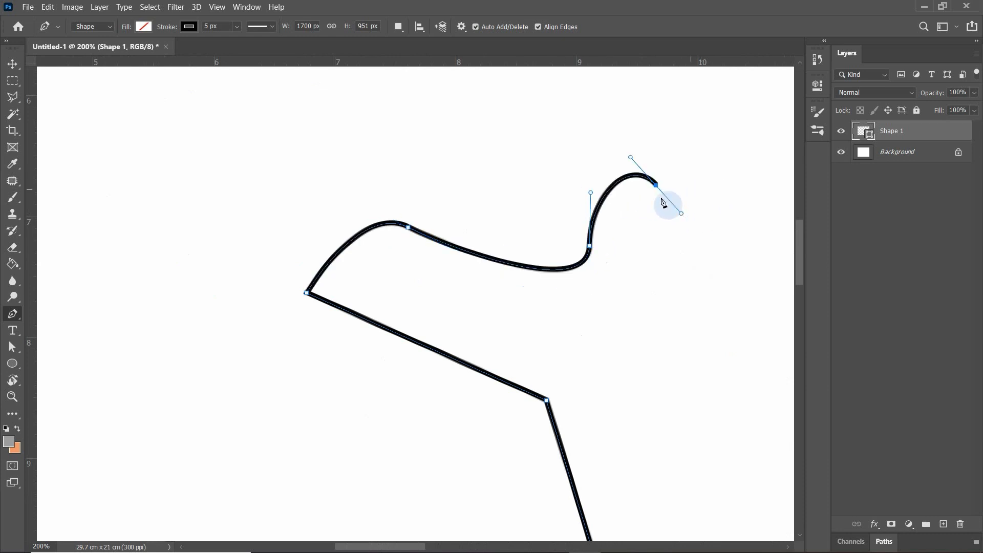
left_click_drag(538, 257, 412, 348)
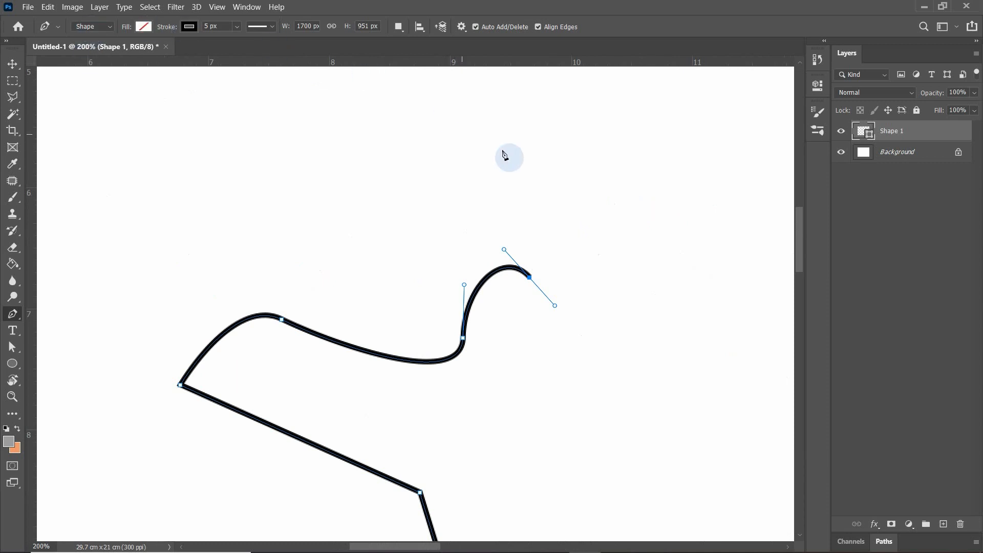
left_click_drag(627, 271, 627, 250)
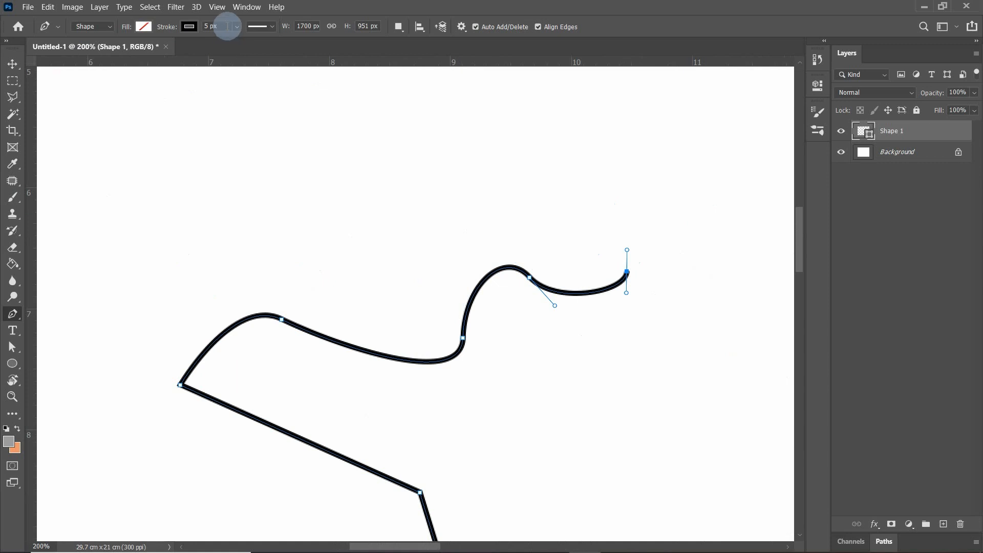
- Try a 10 px stroke width on the shape and undo the change
left_click(225, 26)
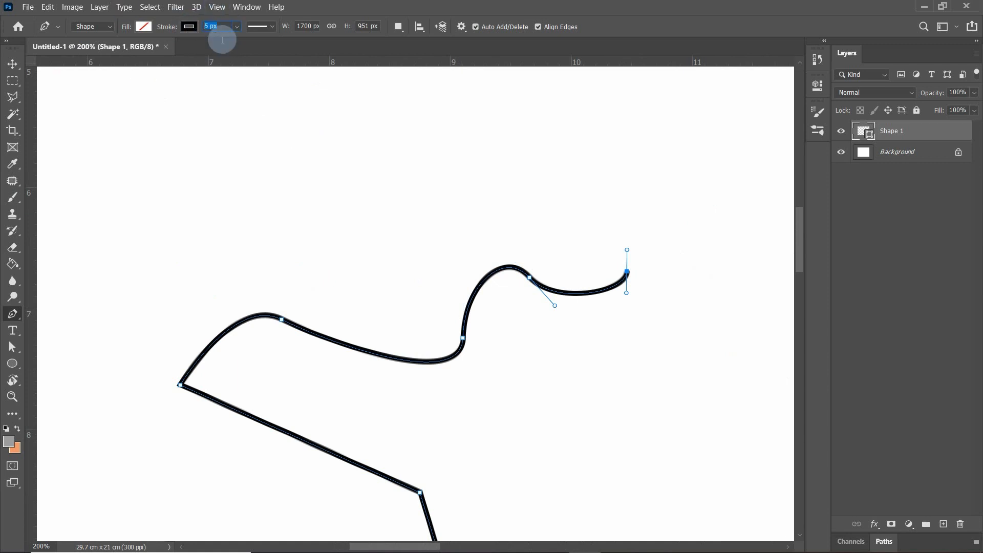
type("10")
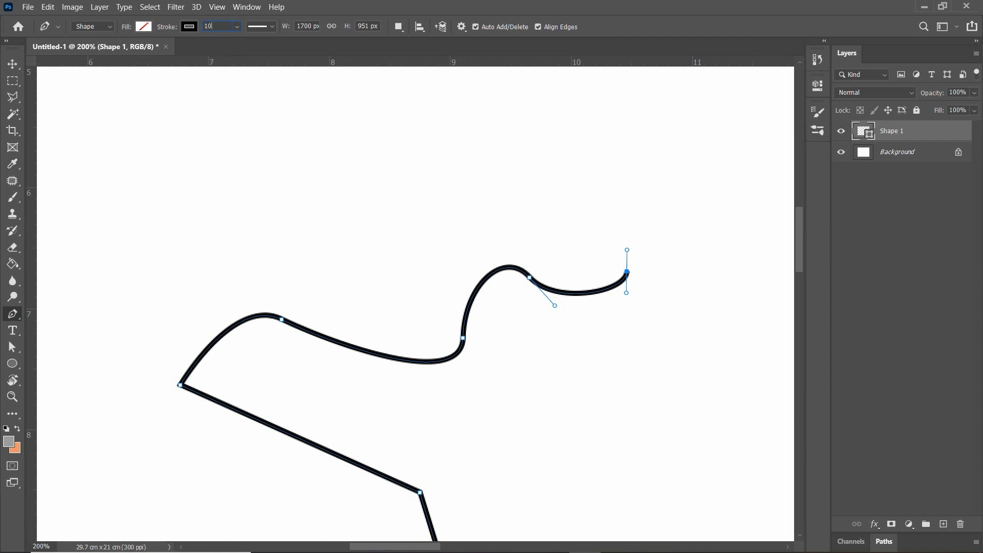
key("Return")
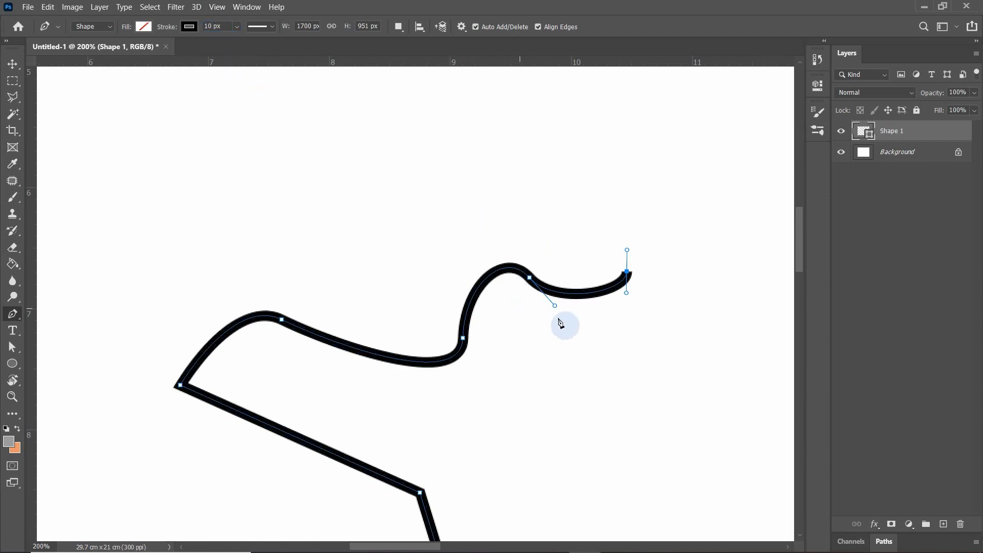
key("ctrl+z")
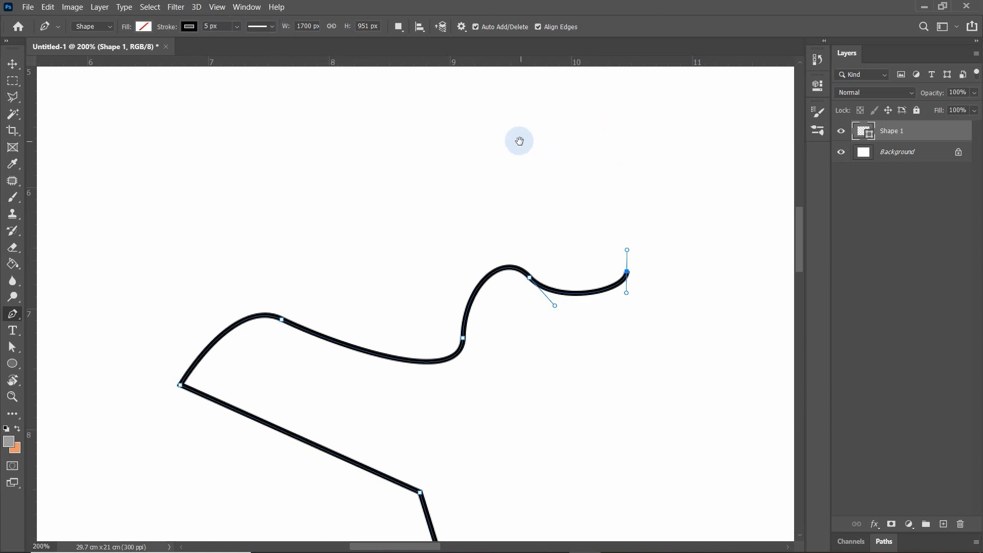
- Delete the shape's last anchor point and draw a separate straight line about 279 px wide above the curve
left_click_drag(518, 140, 450, 283)
key("Delete")
left_click(258, 189)
left_click(544, 202)
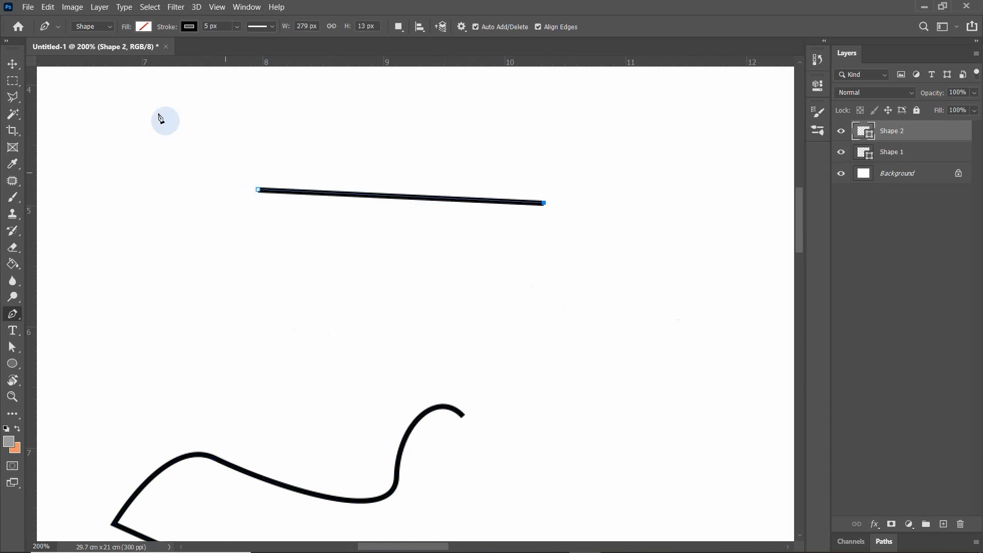
left_click(272, 26)
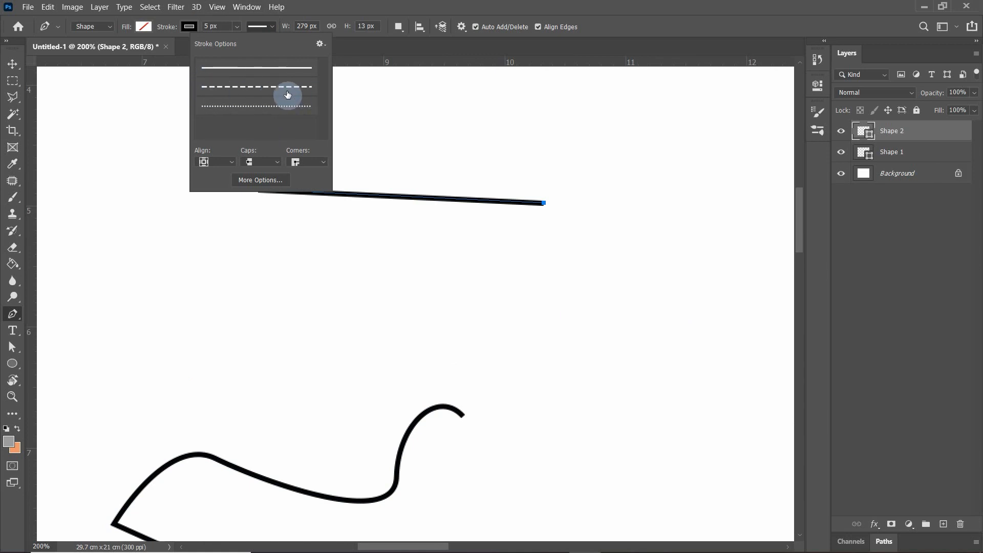
left_click(229, 163)
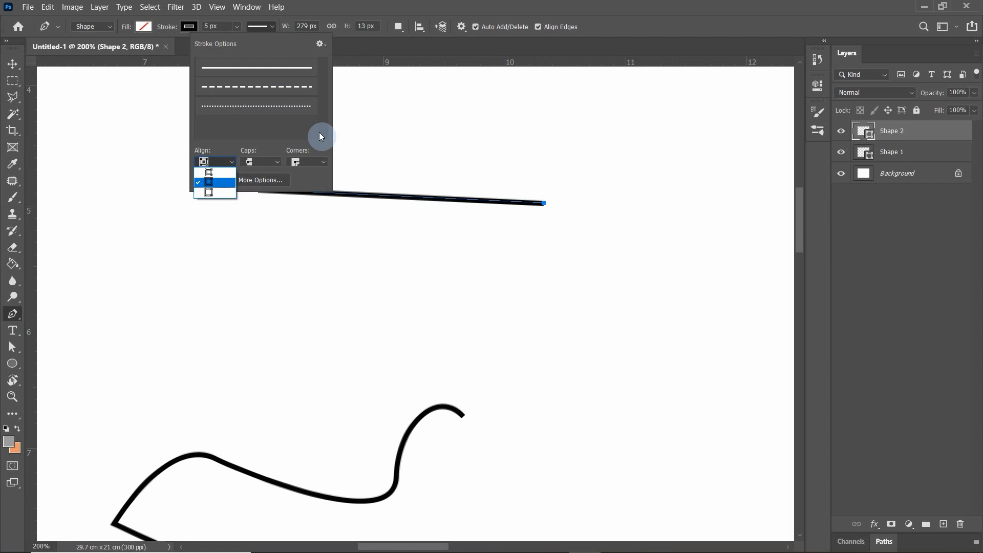
left_click(440, 4)
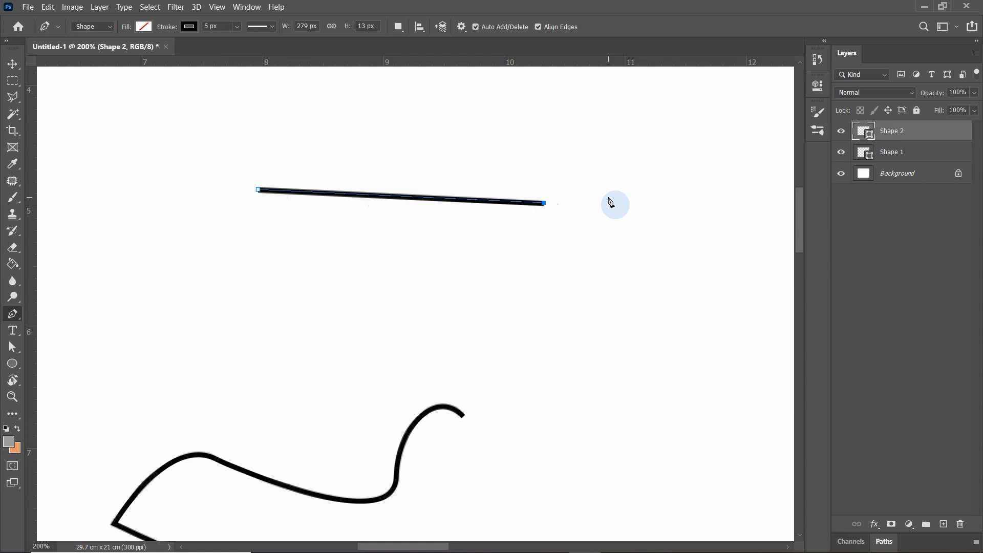
- Set the straight line's stroke alignment to Inside
left_click(270, 30)
left_click(233, 161)
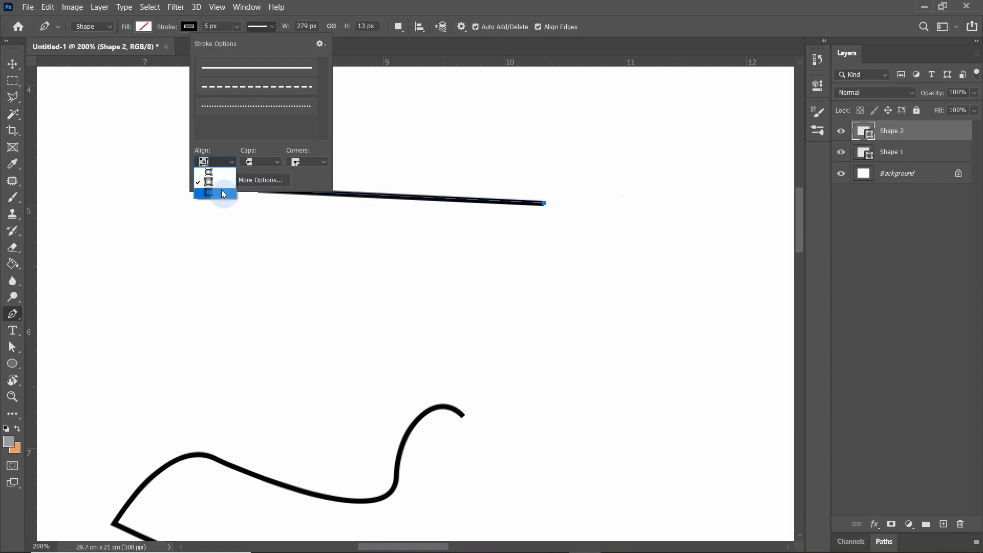
left_click(223, 174)
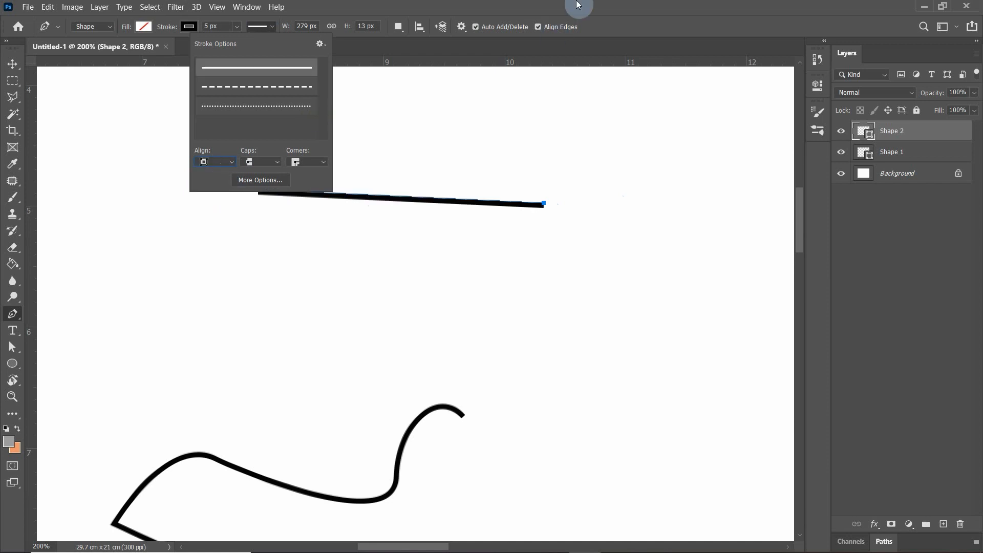
left_click(554, 9)
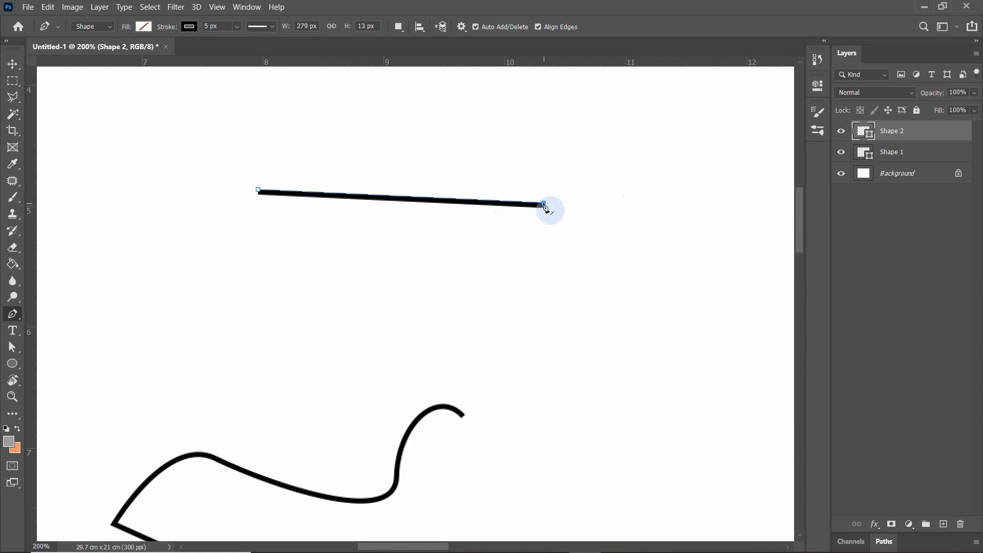
- Extend the straight line from its end into an open outline about 301 px wide and 89 px high, using mostly curved segments
left_click_drag(540, 277, 443, 264)
key("ctrl+plus")
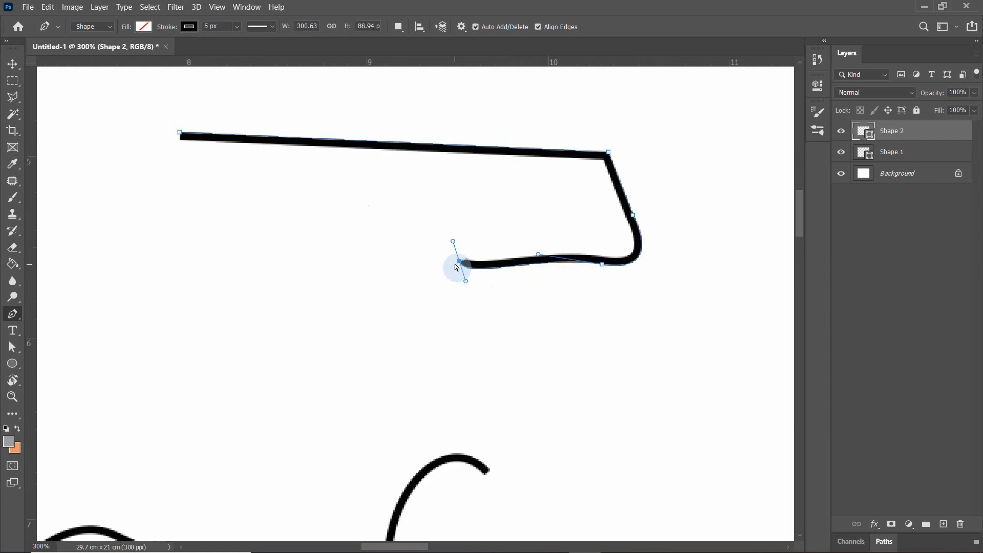
key("ctrl+plus")
scroll(352, 242, "up", 1)
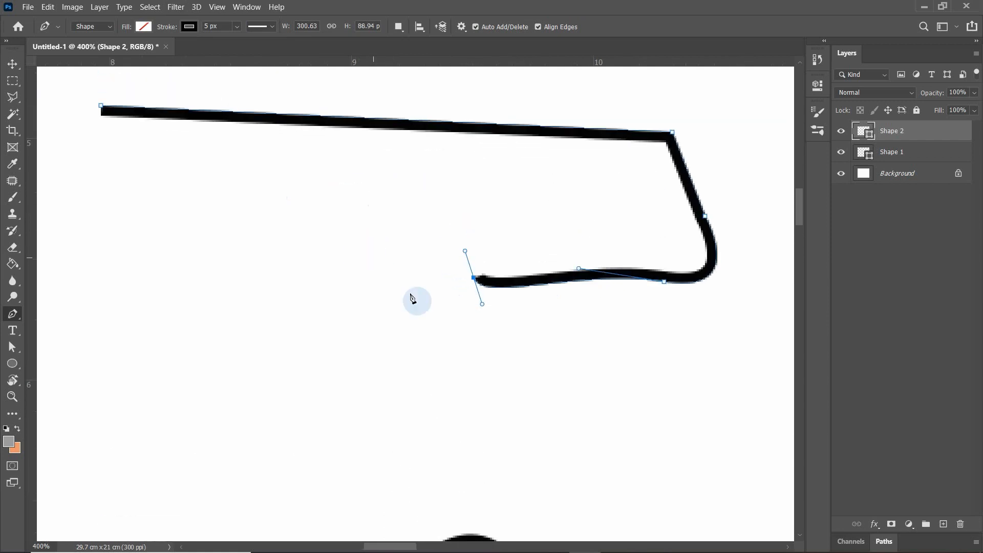
left_click_drag(369, 256, 351, 257)
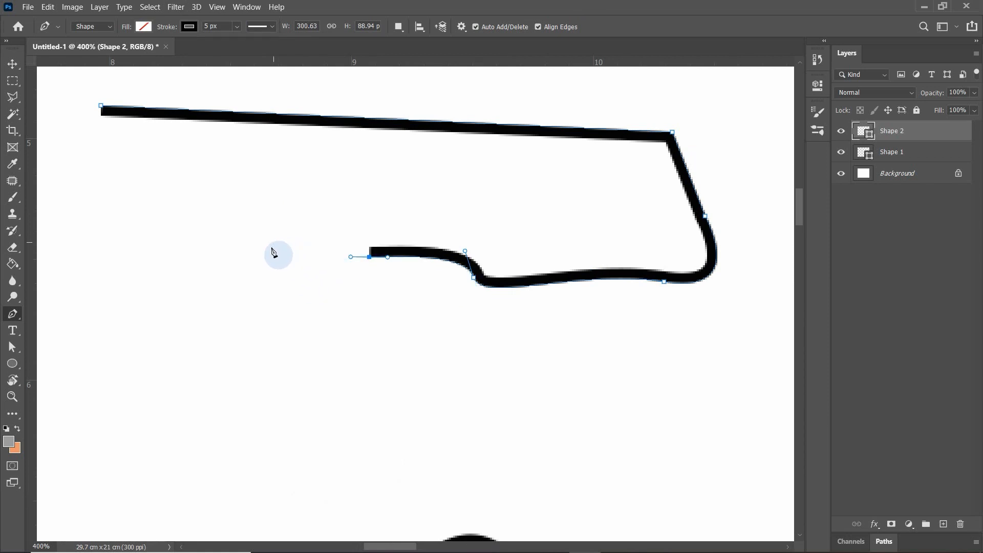
left_click_drag(270, 255, 267, 268)
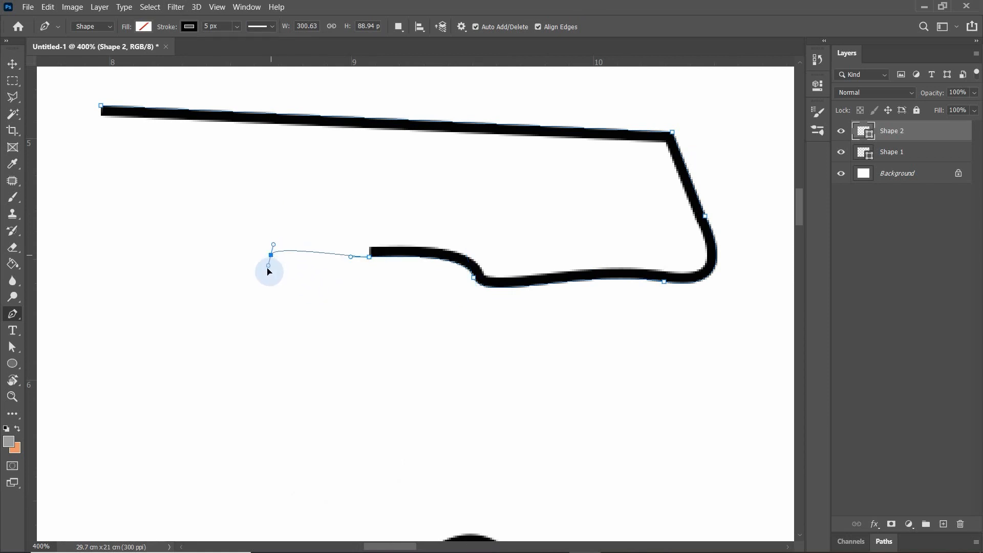
left_click(226, 226)
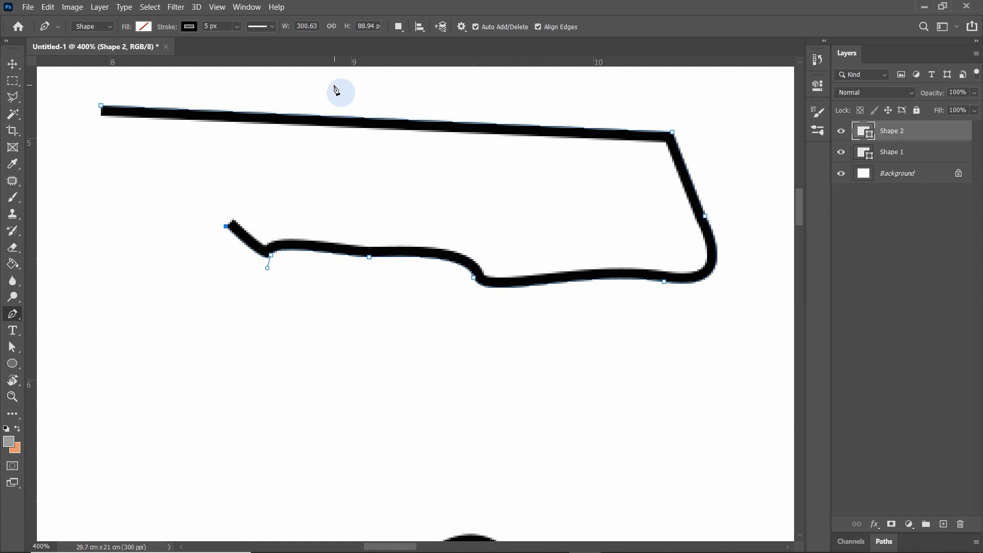
- Set the open outline's stroke alignment to Outside and add two curved segments at its unfinished end
left_click(270, 30)
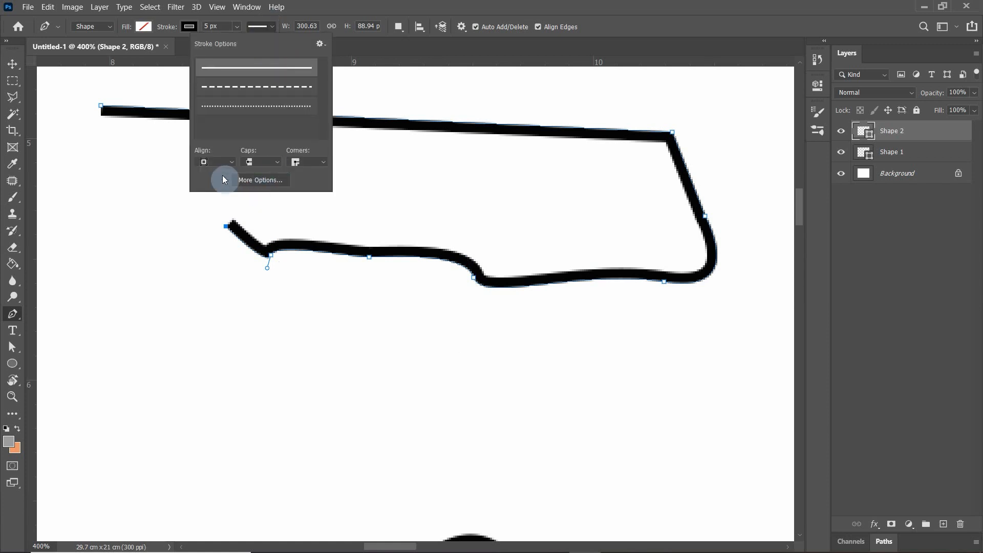
left_click(229, 162)
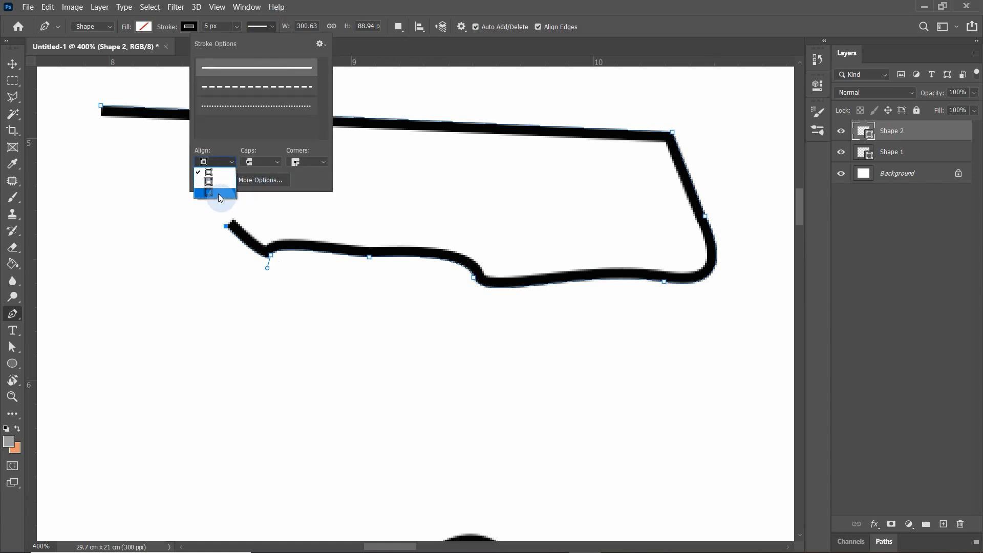
left_click(218, 194)
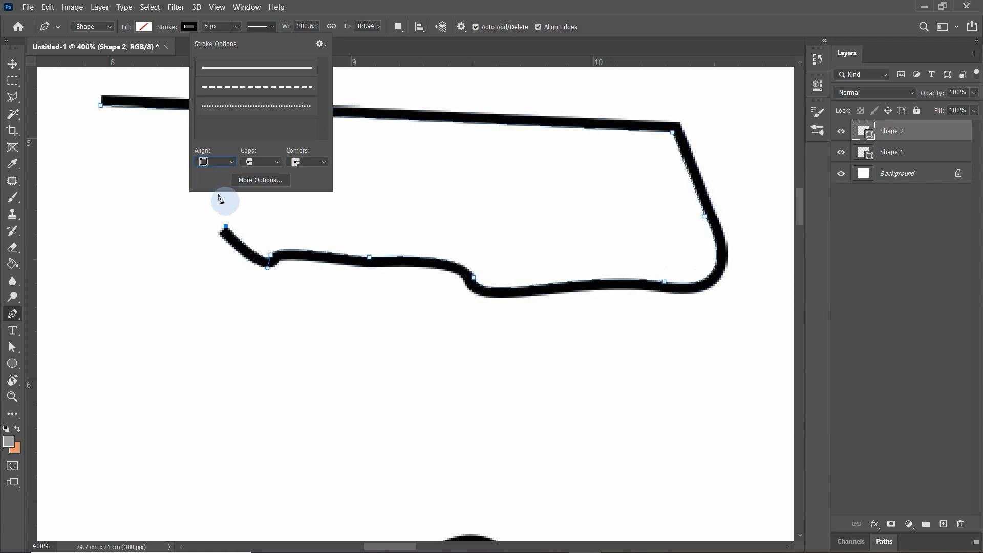
left_click(517, 5)
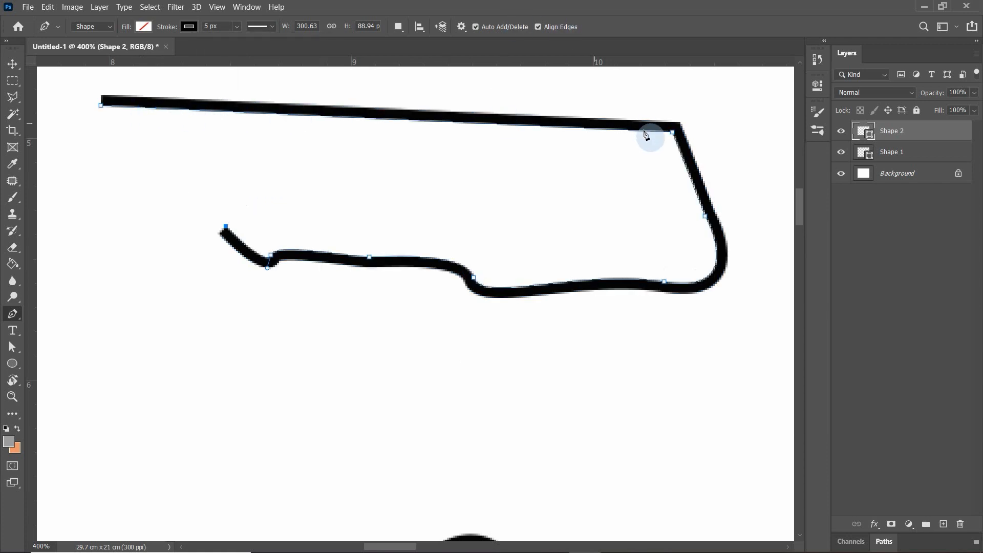
left_click_drag(185, 211, 172, 243)
mouse_move(137, 188)
left_mouse_down()
mouse_move(136, 248)
mouse_move(133, 204)
left_mouse_up()
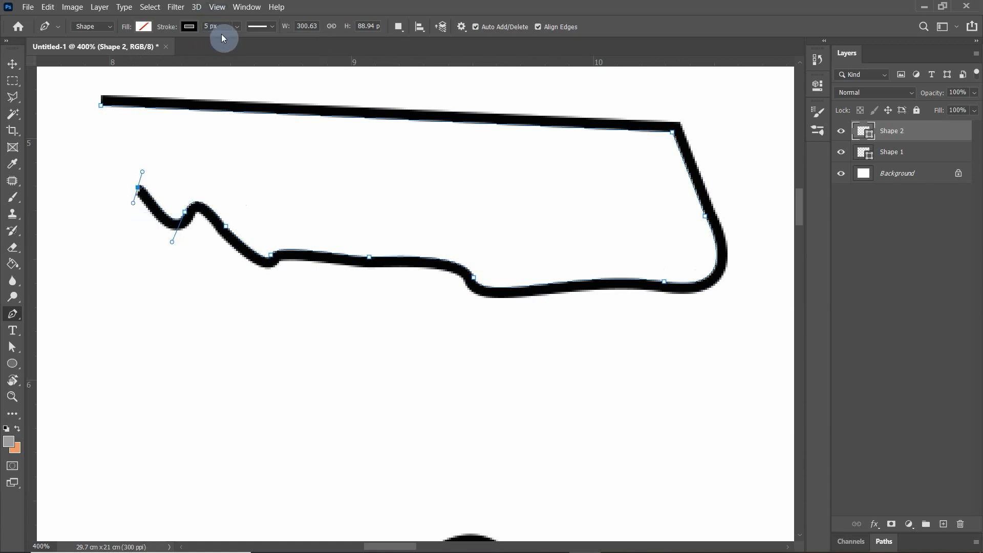
- Set the open outline's stroke alignment to Center
left_click(272, 26)
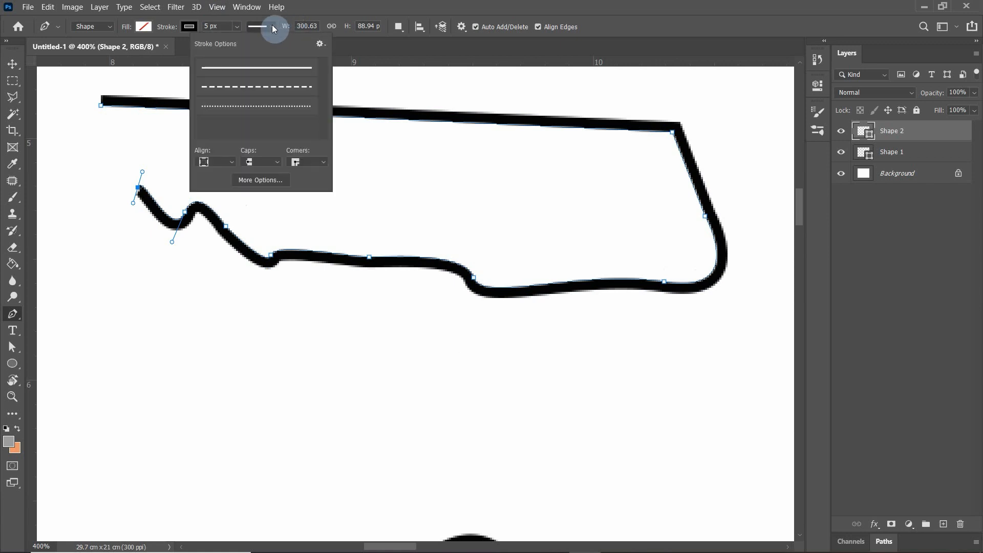
left_click(233, 161)
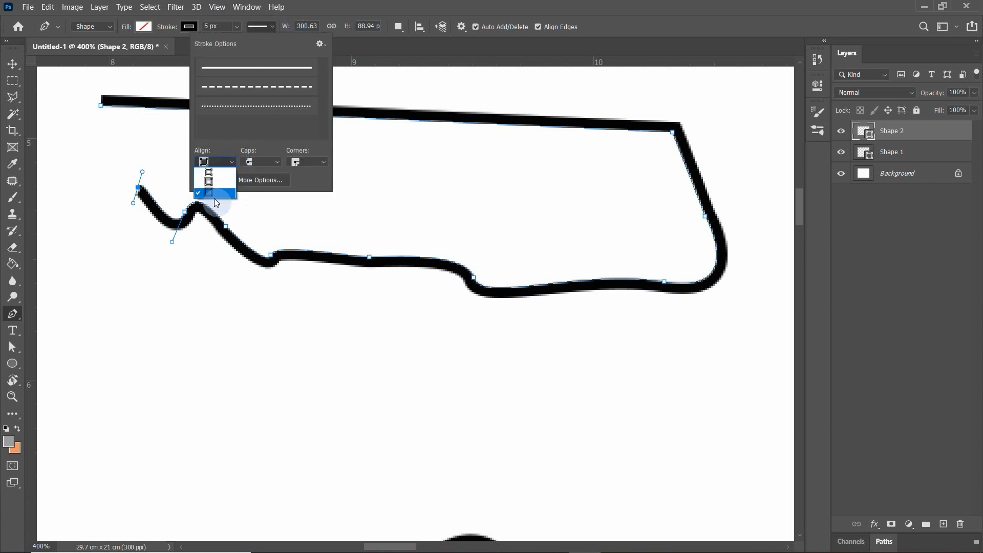
left_click(213, 182)
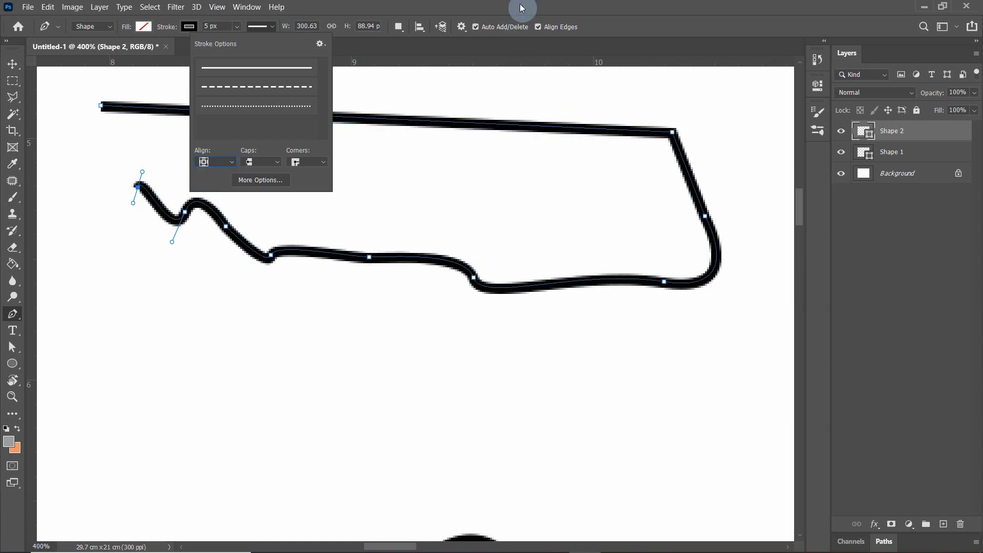
left_click(545, 7)
- Open the custom colour picker for the shape fill and move it over the canvas, away from the fill swatches
left_click_drag(287, 210, 607, 272)
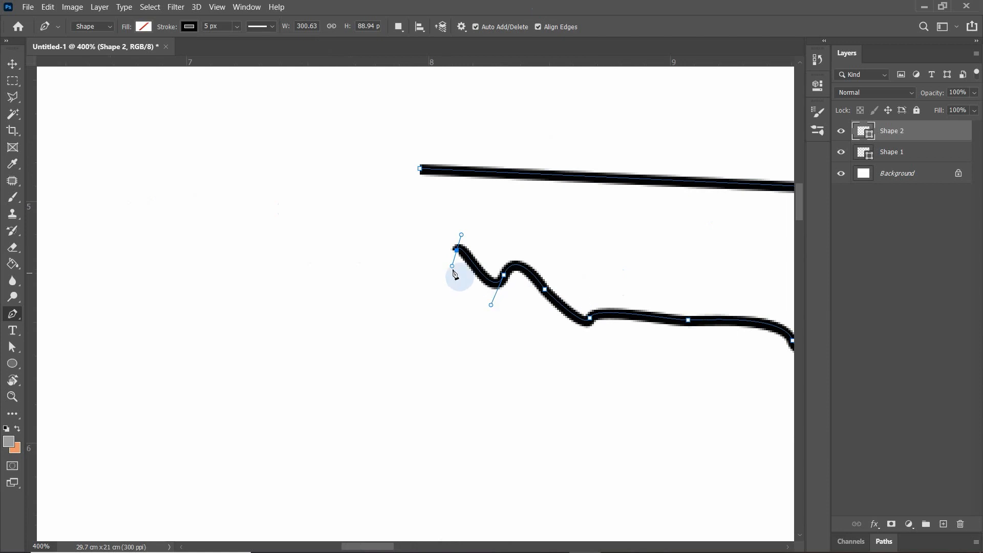
key("ctrl+minus")
key("ctrl+minus")
key("ctrl+minus")
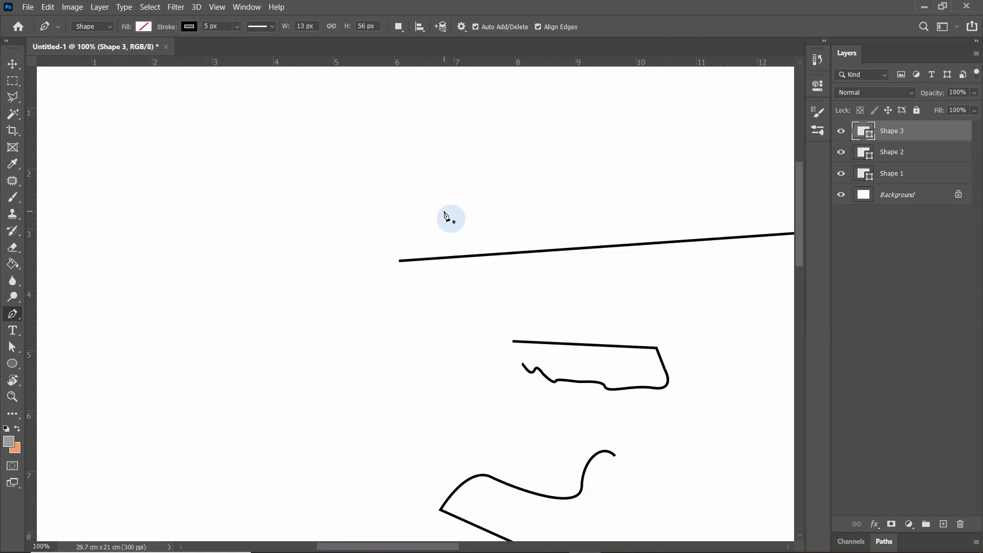
left_click(145, 28)
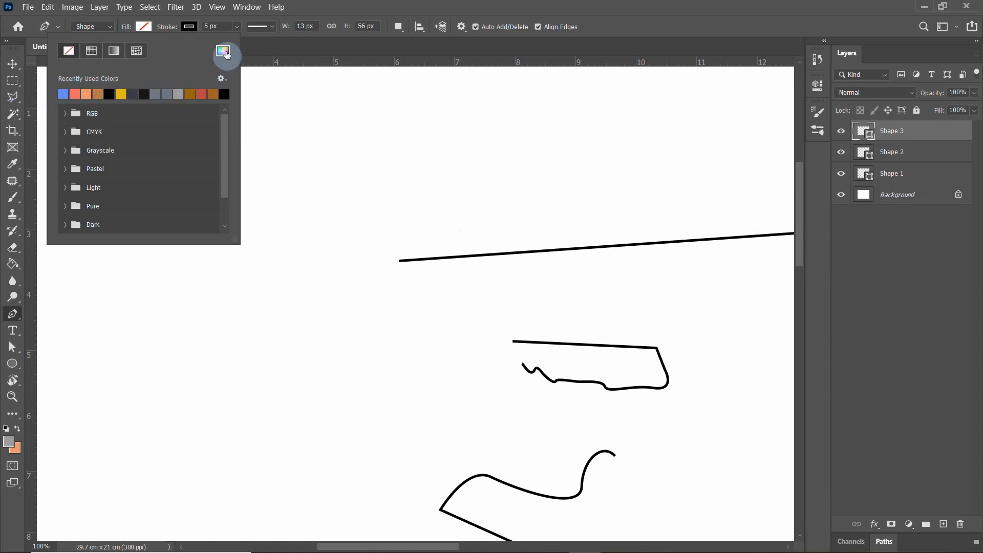
left_click(228, 56)
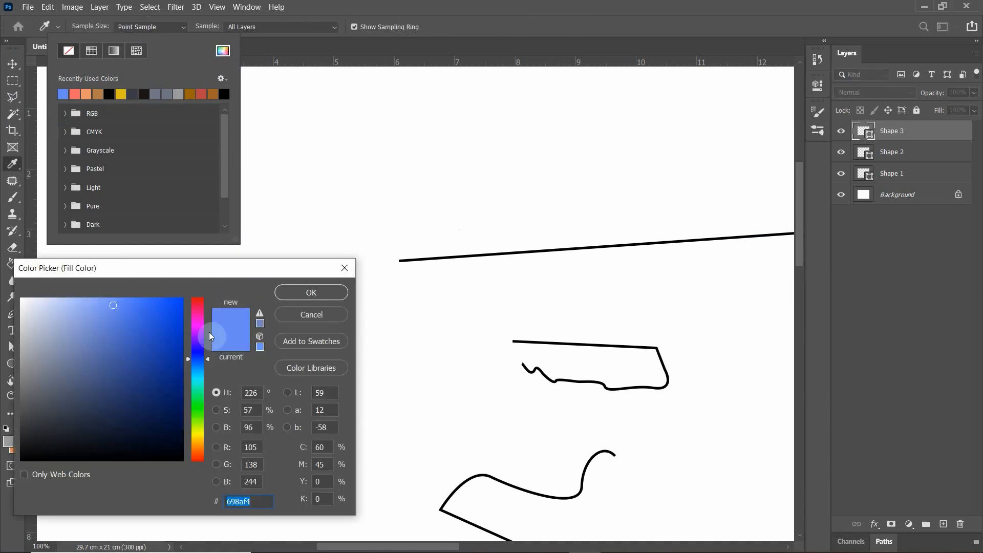
left_click_drag(230, 271, 488, 104)
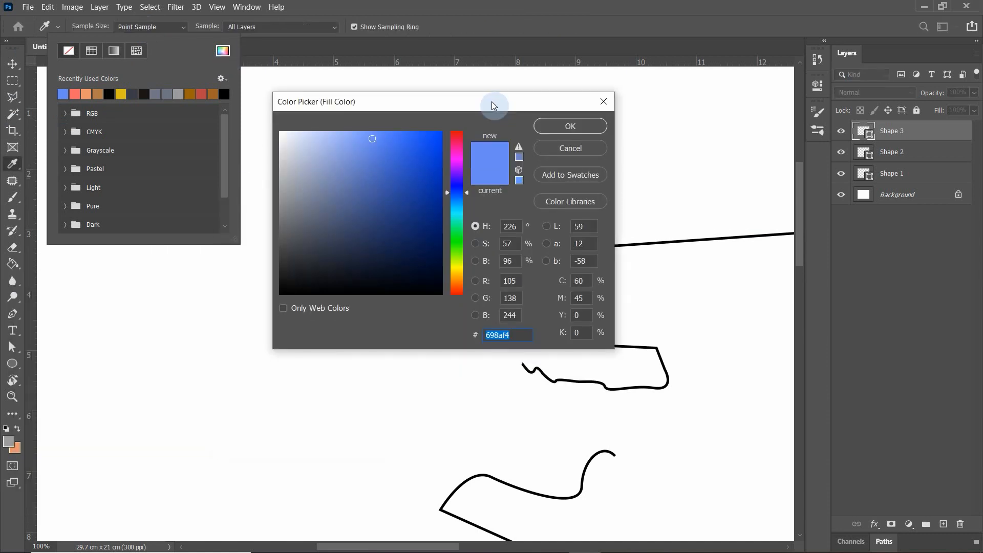
- Try several green fill colours, including 0ee960 and 21ba5a, and sample white from the canvas
left_click_drag(468, 190, 456, 226)
left_click(407, 207)
left_click(457, 230)
left_click(433, 145)
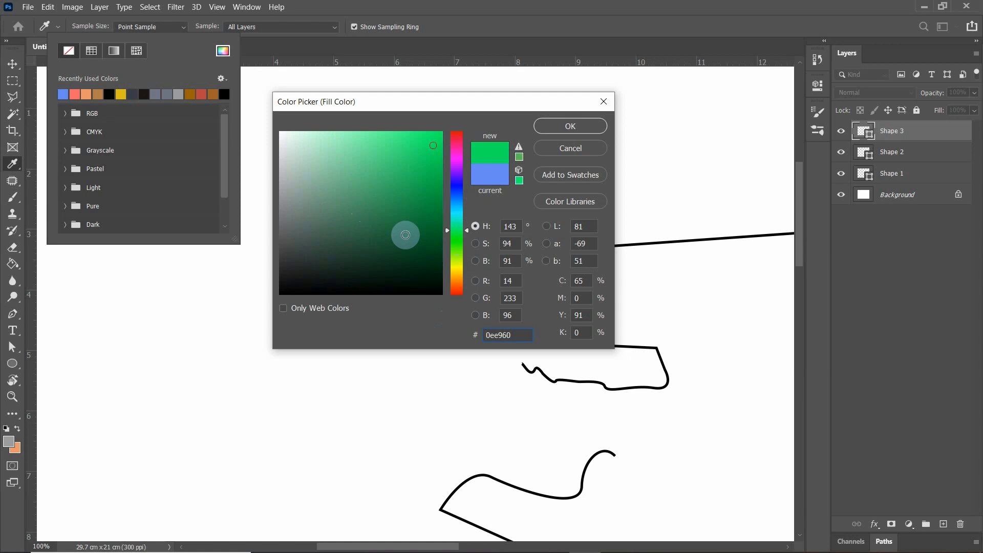
left_click(406, 235)
left_click(414, 176)
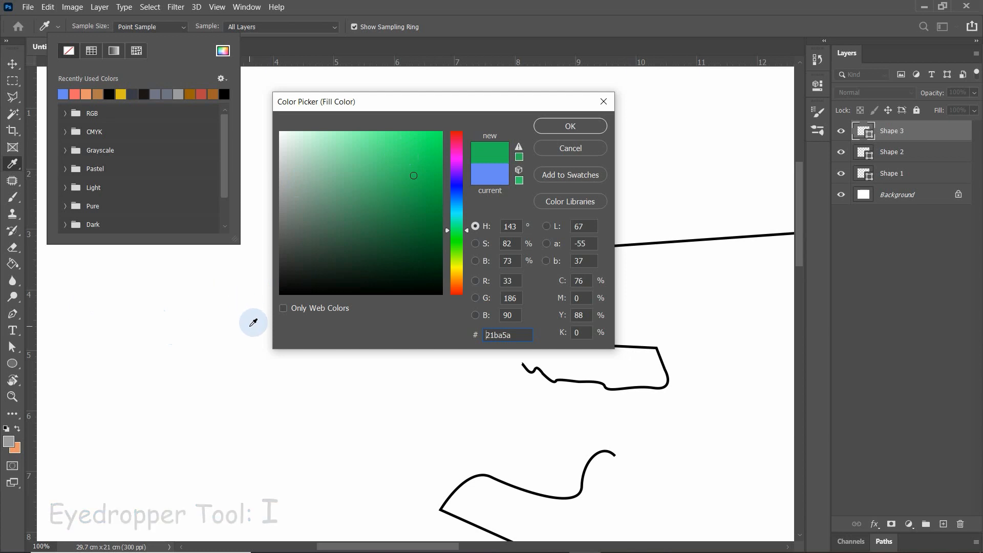
left_click(167, 308)
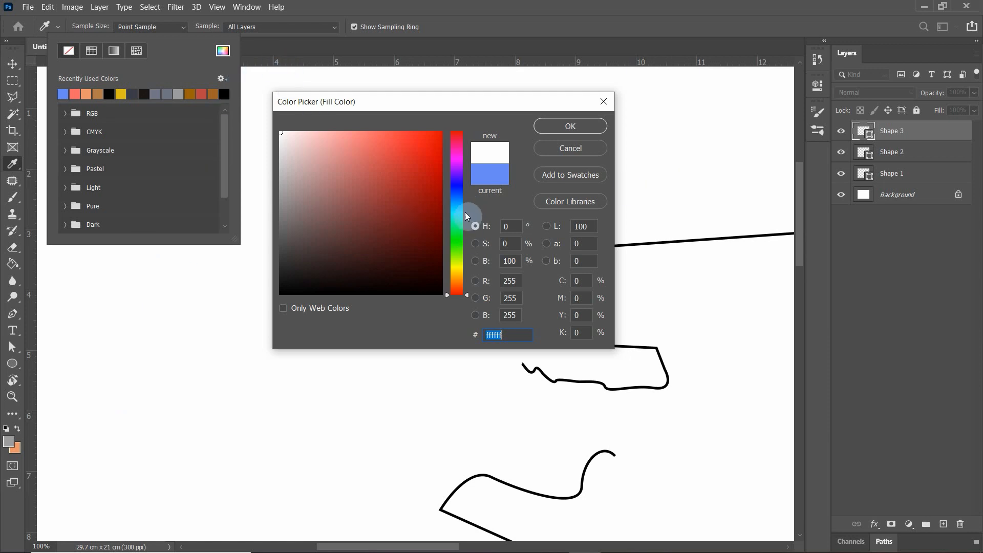
- Set the shape fill to dark green 2d8f3d
left_click(461, 236)
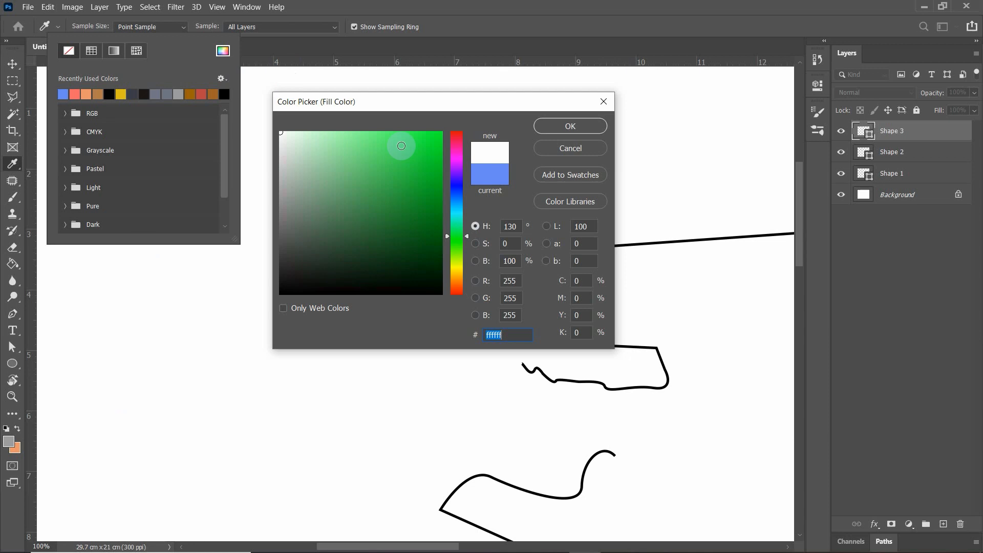
left_click(401, 146)
left_click(391, 202)
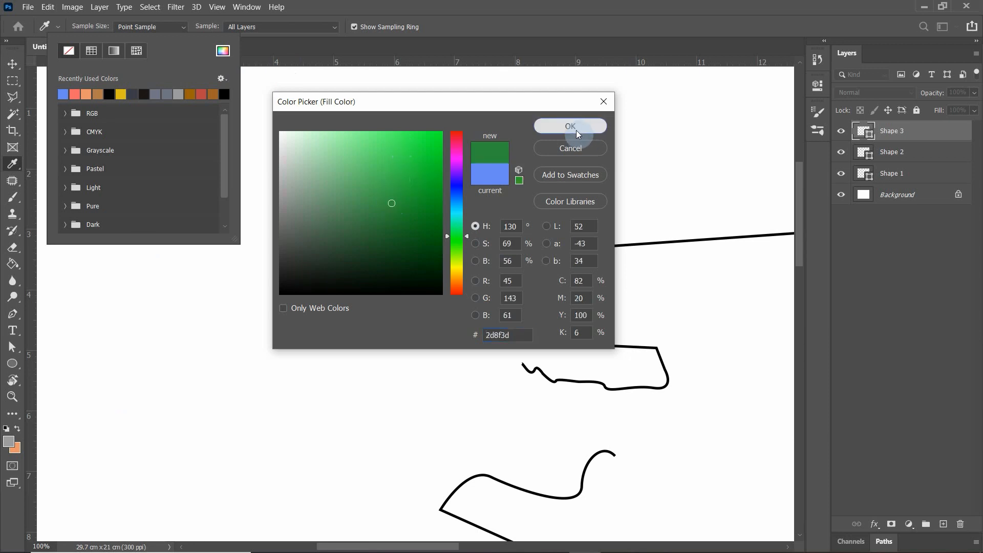
left_click(576, 130)
left_click(378, 6)
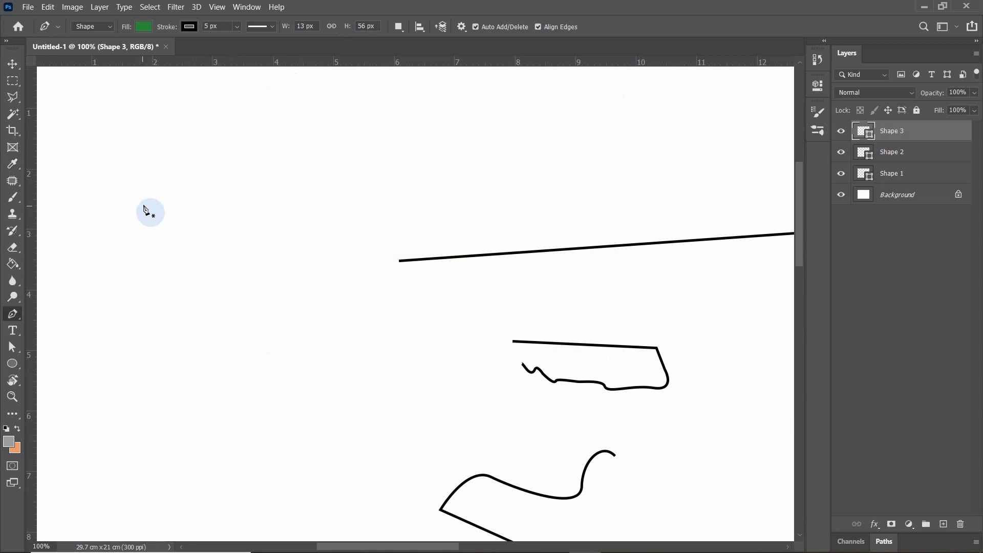
- Draw a closed, green-filled shape with eight anchor points mixing straight and curved segments, about 602 px wide and 455 px high, on the upper-left canvas
left_click(331, 140)
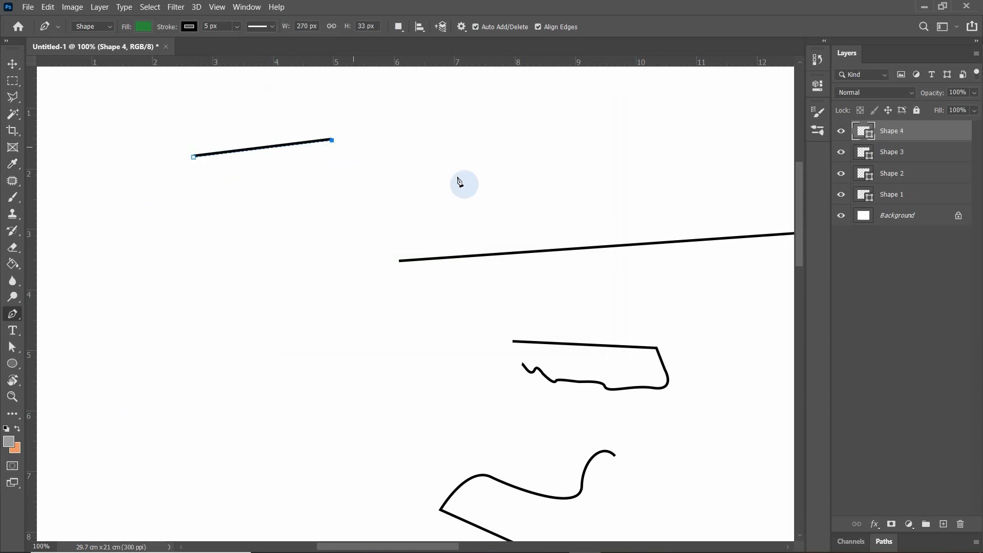
left_click(398, 226)
left_click(371, 304)
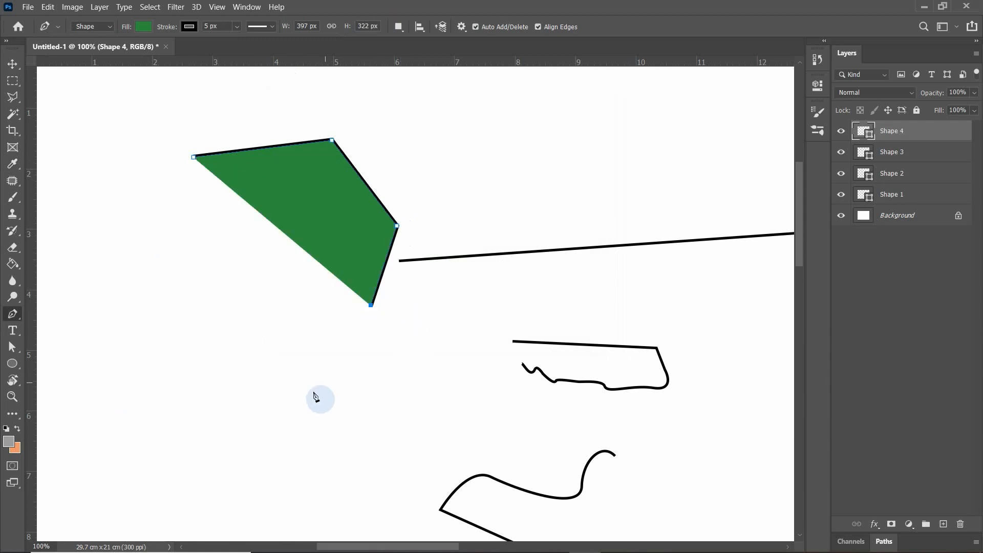
left_click(297, 373)
left_click_drag(164, 358, 128, 405)
left_click_drag(96, 234, 82, 215)
left_click_drag(113, 140, 140, 141)
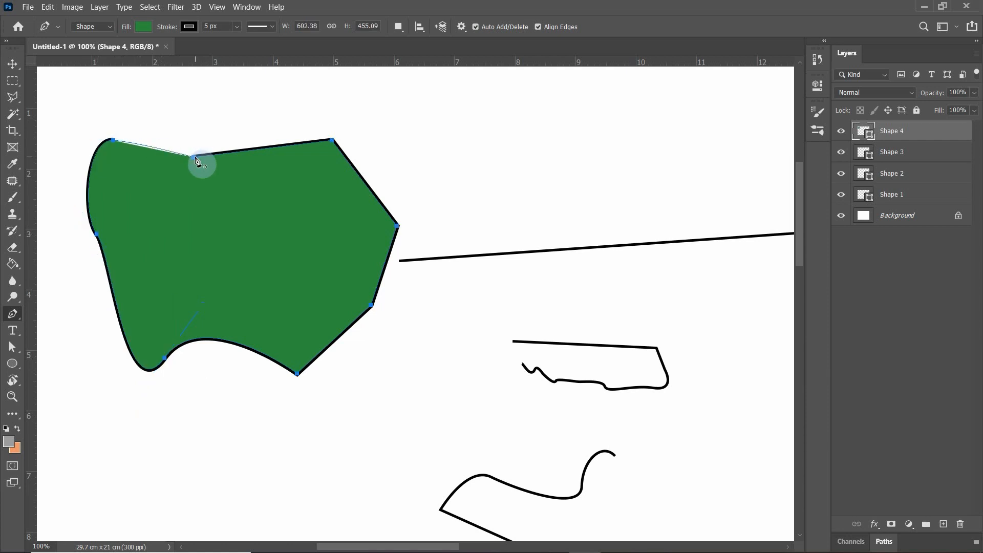
left_click(195, 158)
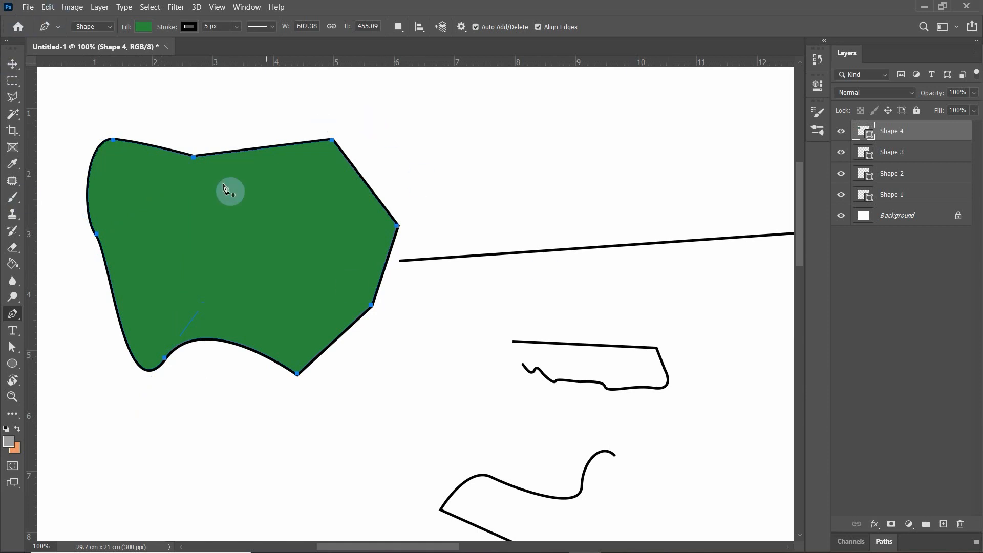
left_click_drag(437, 169, 602, 191)
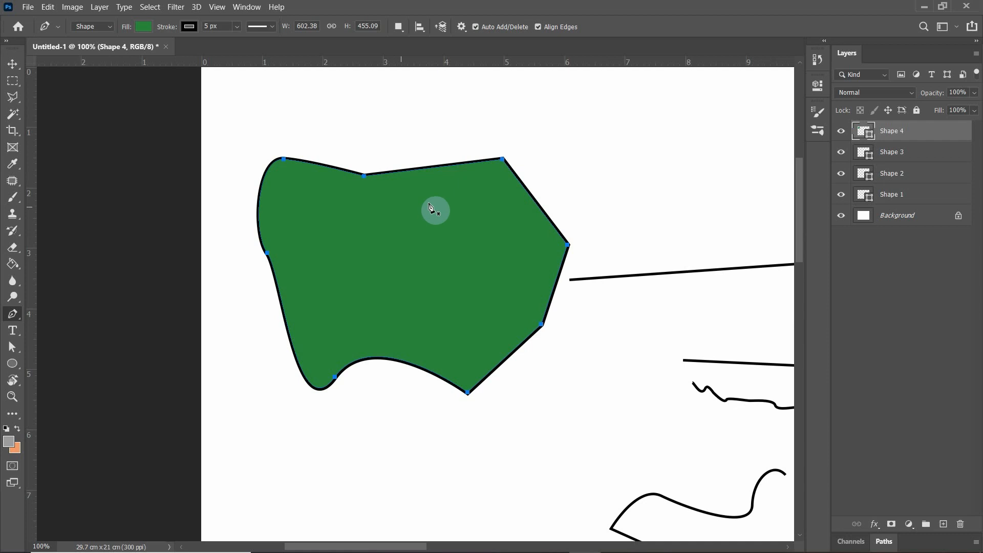
- Remove the fill colour from the green eight-point shape, keeping its black 5 px stroke
left_click_drag(545, 147, 519, 219)
left_click(519, 219)
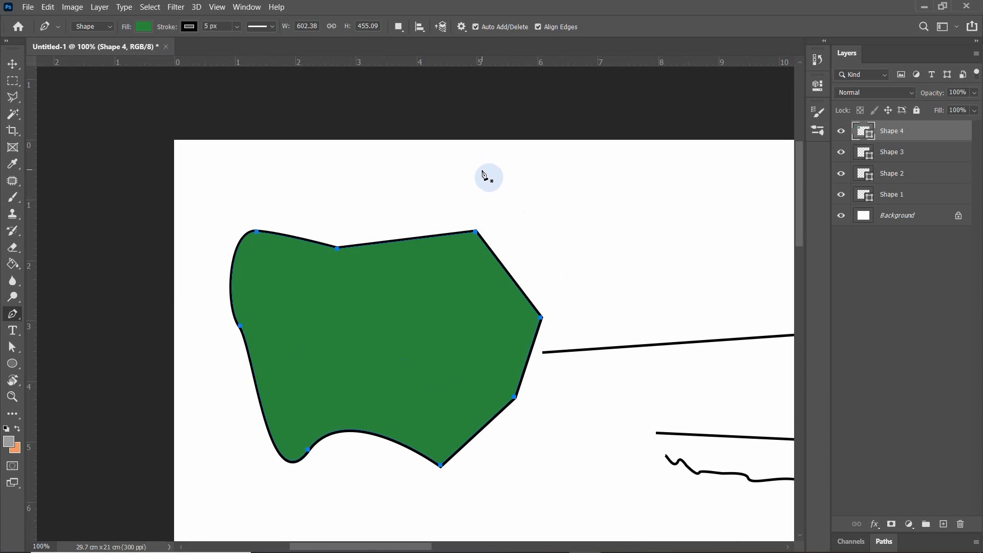
left_click(466, 233)
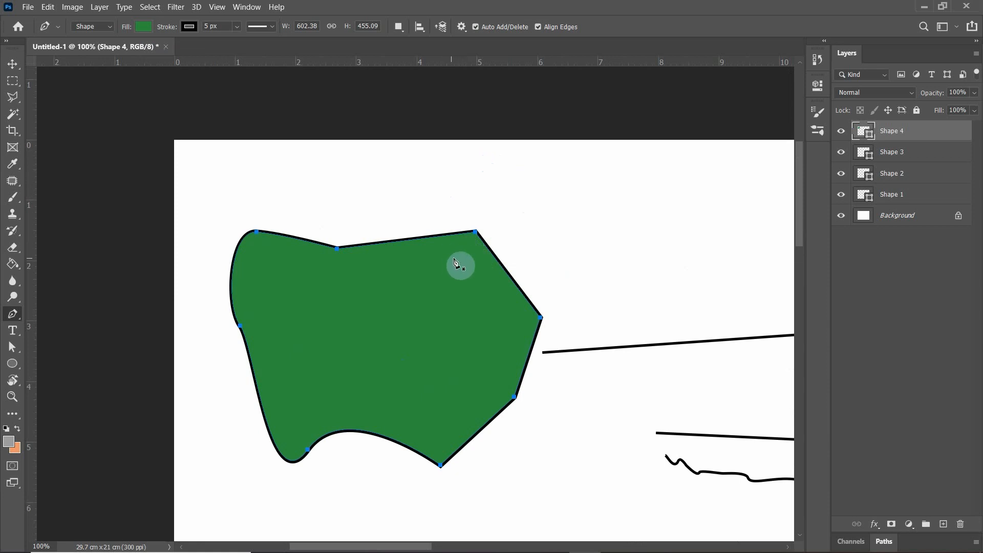
left_click(145, 27)
left_click(67, 53)
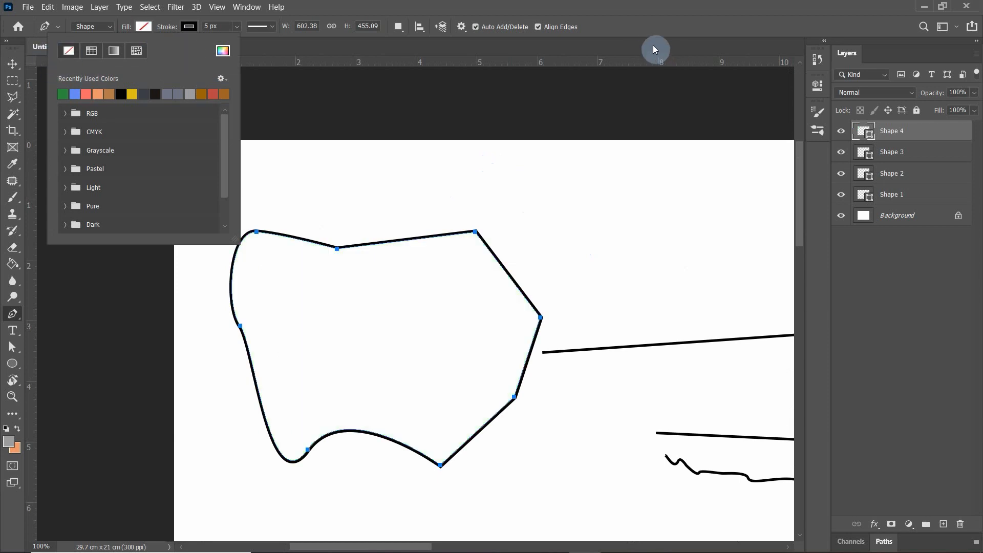
- Examine the drawn shapes at several magnifications between 33.33% and 200%
key("ctrl+minus")
key("ctrl+minus")
key("ctrl+minus")
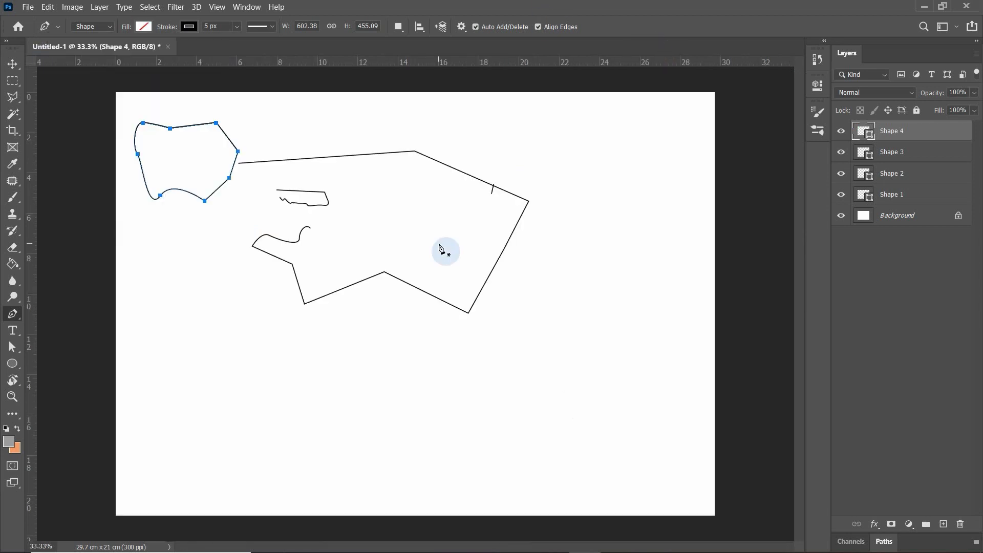
key("ctrl+plus")
key("ctrl+plus")
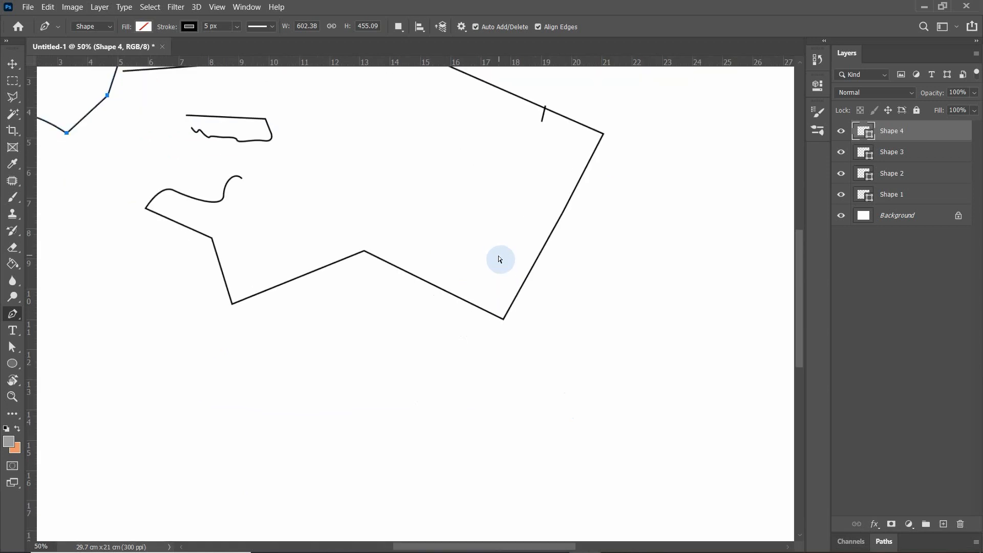
key("ctrl+plus")
key("ctrl+plus")
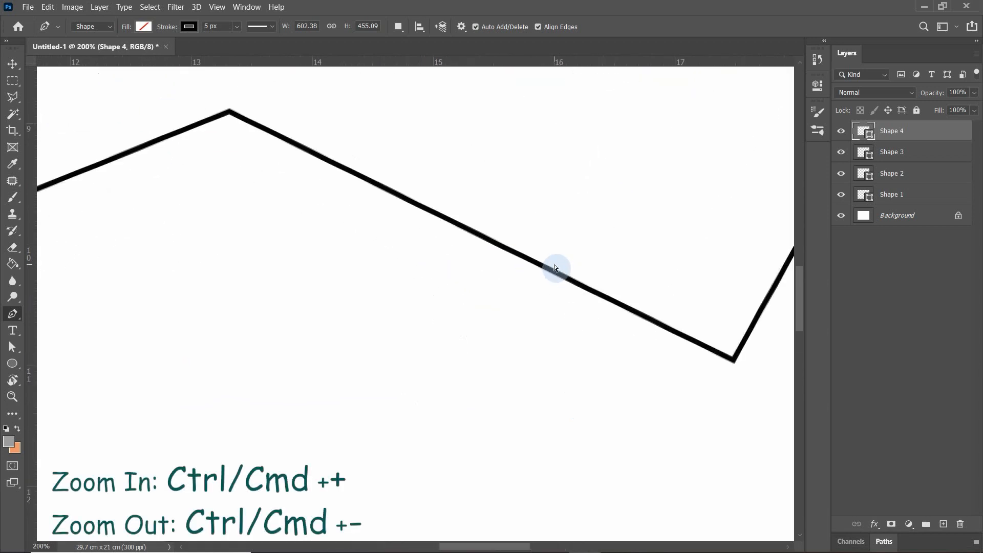
key("ctrl+minus")
key("ctrl+minus")
key("ctrl+minus")
key("ctrl+minus")
key("ctrl+minus")
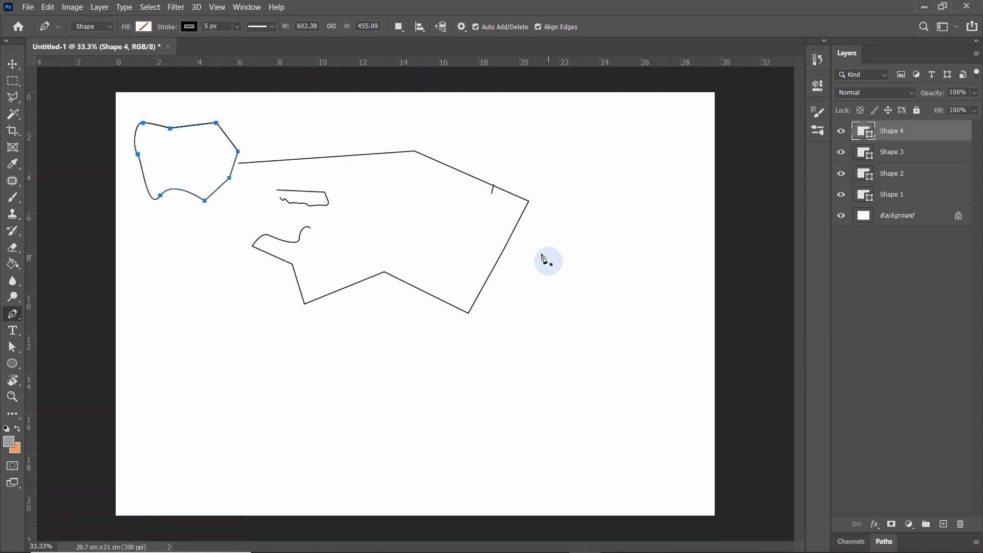
key("ctrl+plus")
key("ctrl+plus")
key("ctrl+plus")
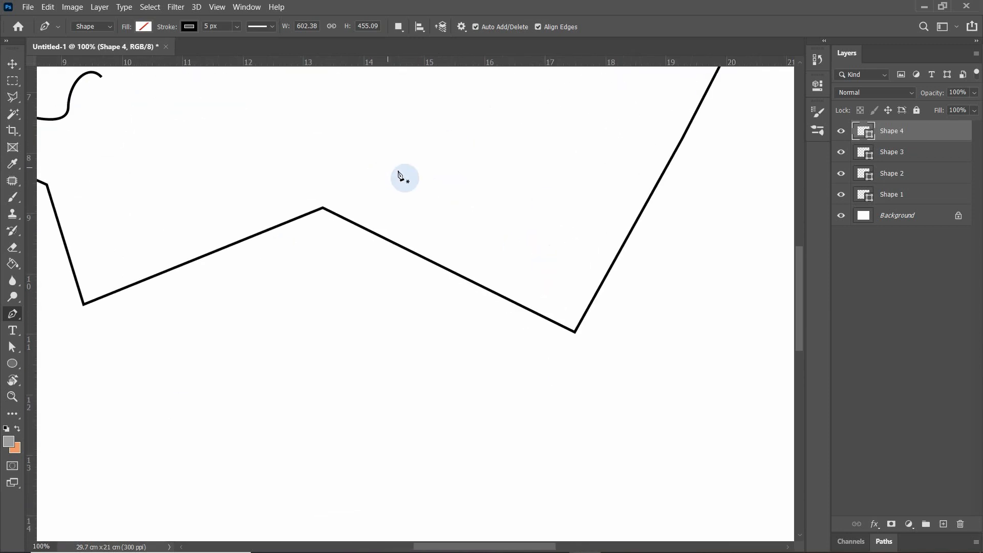
- Start an unfilled shape on blank canvas beside the large outline with a line about 355 px wide and an outward-bulging curve descending from its end
key("space")
left_click_drag(324, 171, 277, 367)
left_click_drag(282, 197, 266, 263)
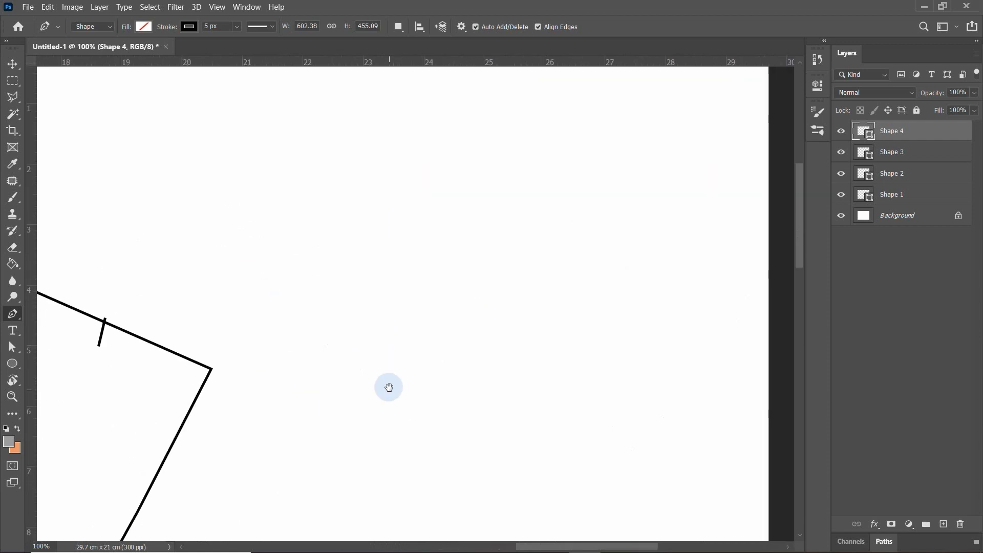
left_click_drag(388, 386, 408, 255)
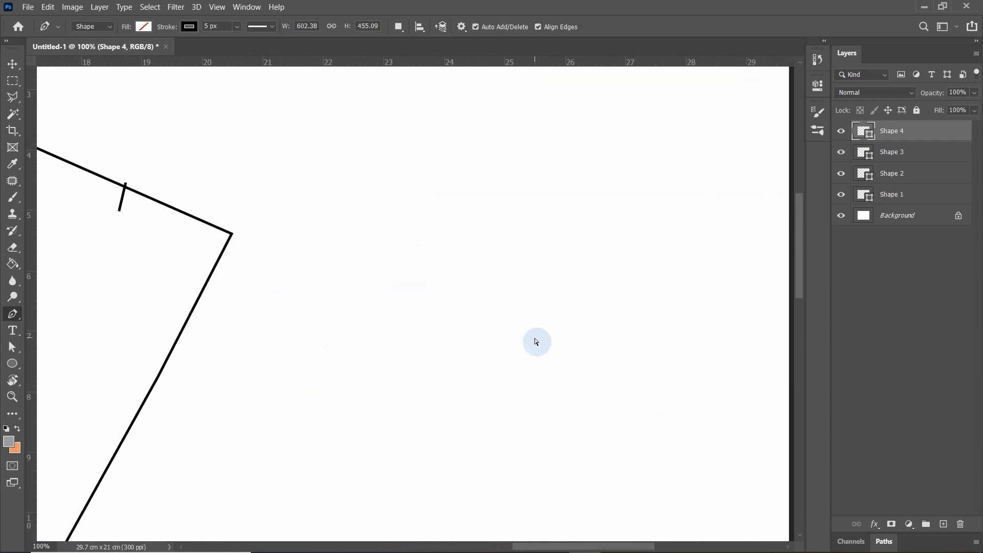
key("ctrl+plus")
left_click_drag(441, 265, 352, 311)
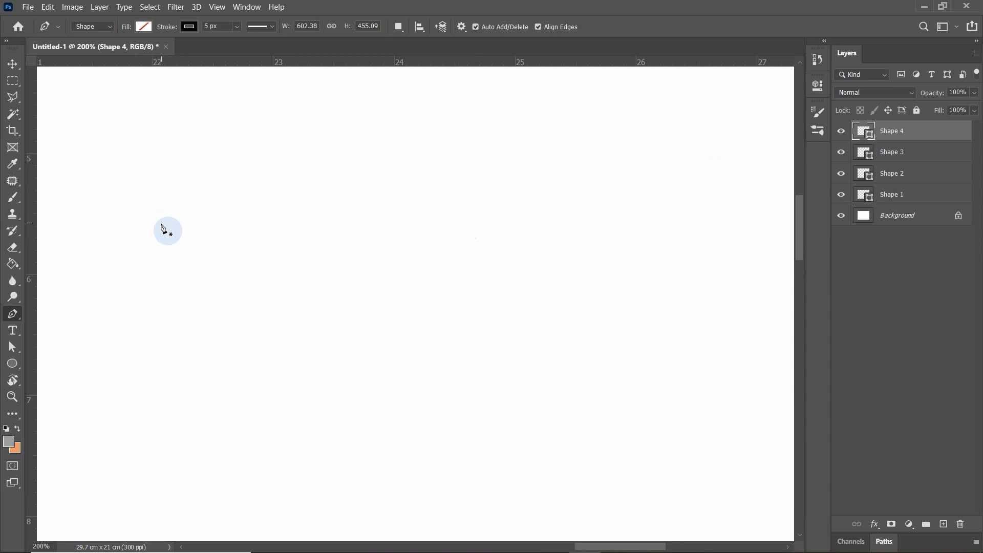
left_click(140, 154)
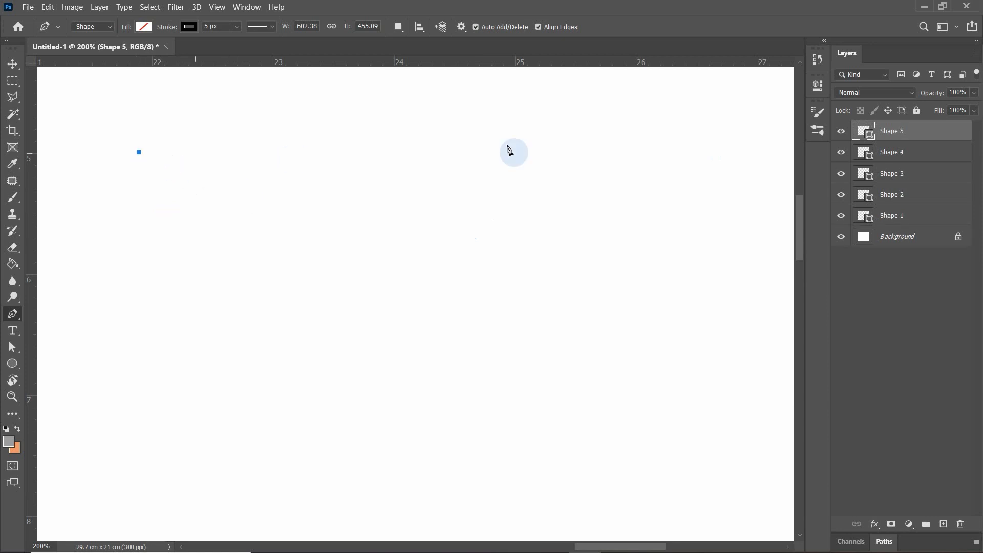
left_click(503, 143)
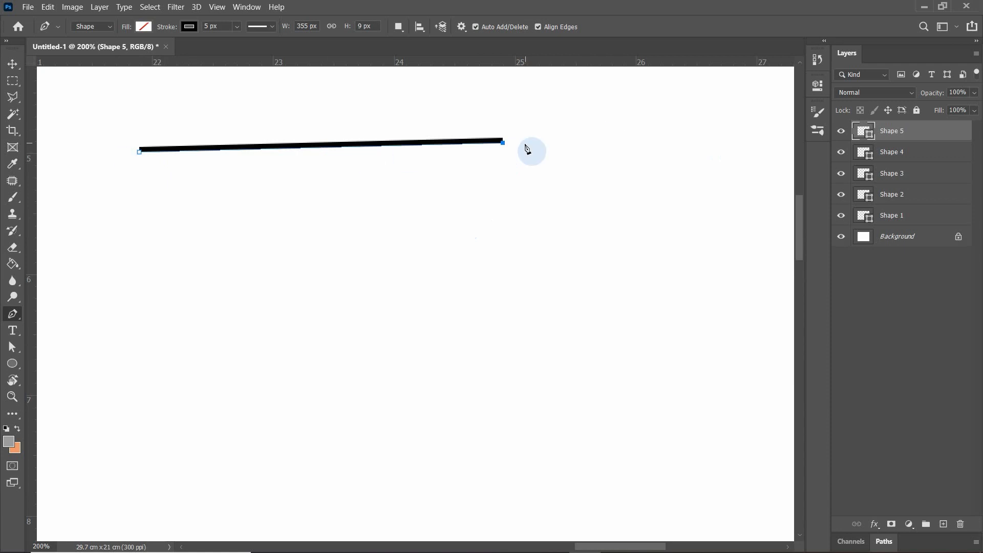
scroll(621, 304, "down", 1)
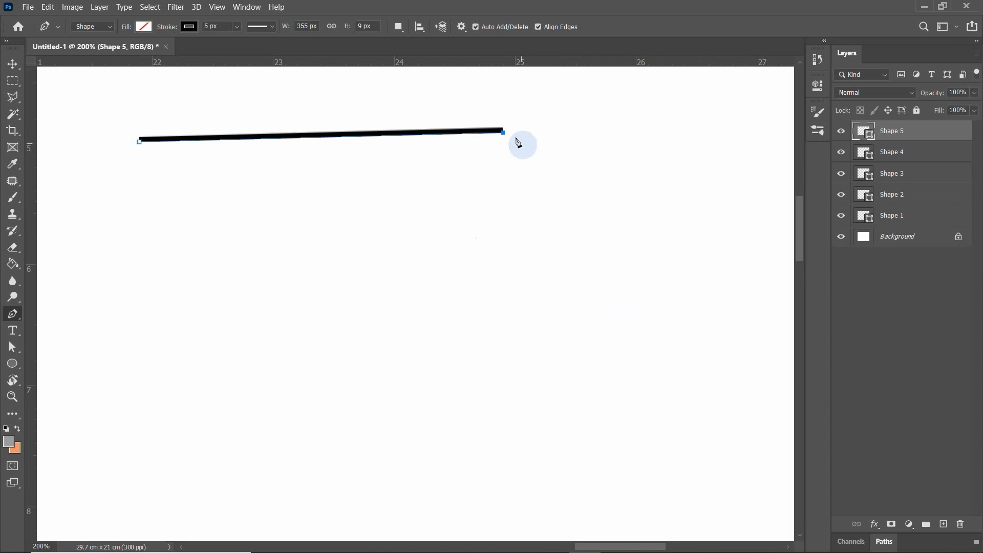
left_click(542, 346)
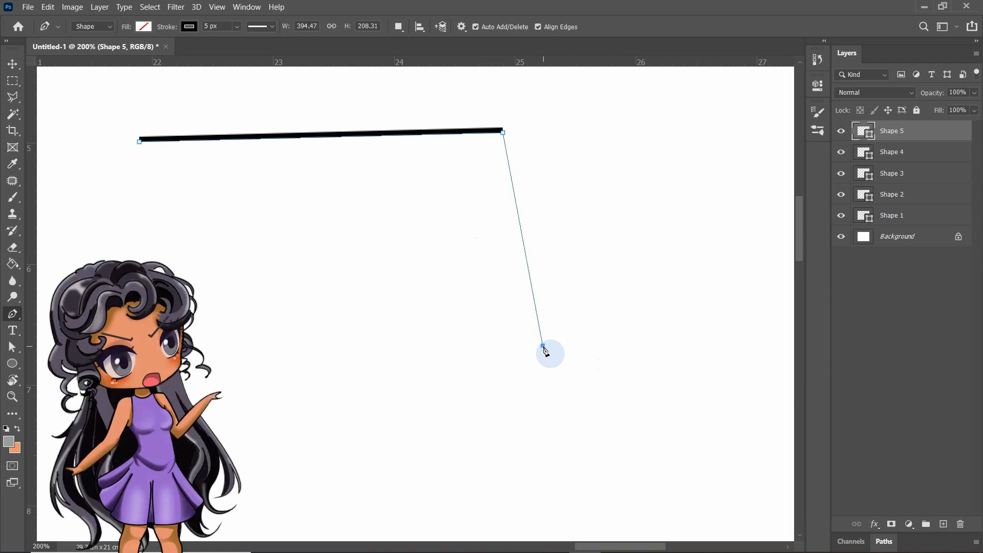
mouse_move(544, 350)
left_mouse_down()
mouse_move(406, 464)
mouse_move(499, 433)
mouse_move(699, 393)
mouse_move(566, 450)
mouse_move(430, 446)
mouse_move(614, 439)
mouse_move(713, 364)
mouse_move(621, 429)
mouse_move(468, 463)
mouse_move(471, 439)
mouse_move(527, 377)
mouse_move(496, 464)
mouse_move(428, 533)
mouse_move(382, 432)
mouse_move(730, 472)
mouse_move(414, 485)
left_mouse_up()
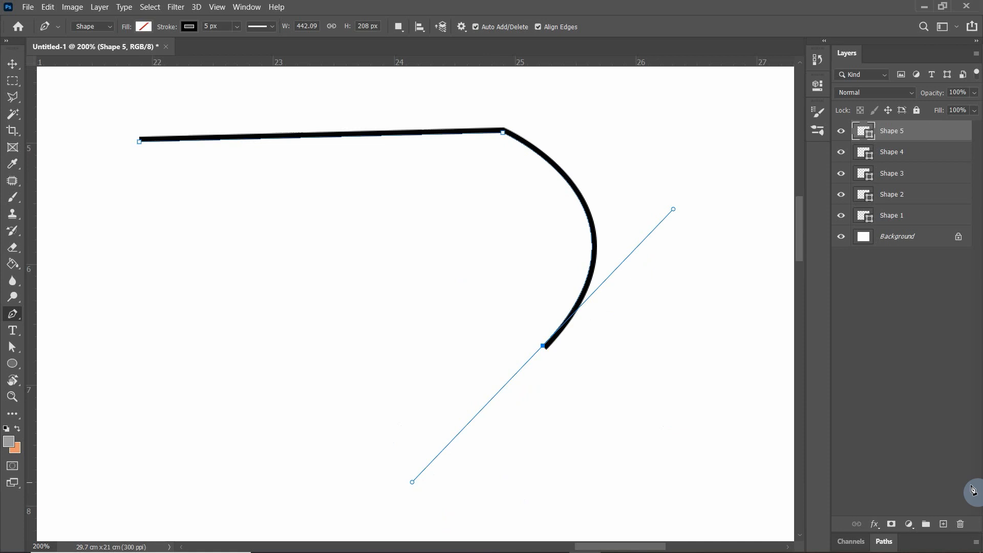
- Retract the last anchor's outgoing handle and continue the open shape with three curved segments winding back beneath the straight line
scroll(638, 295, "down", 2)
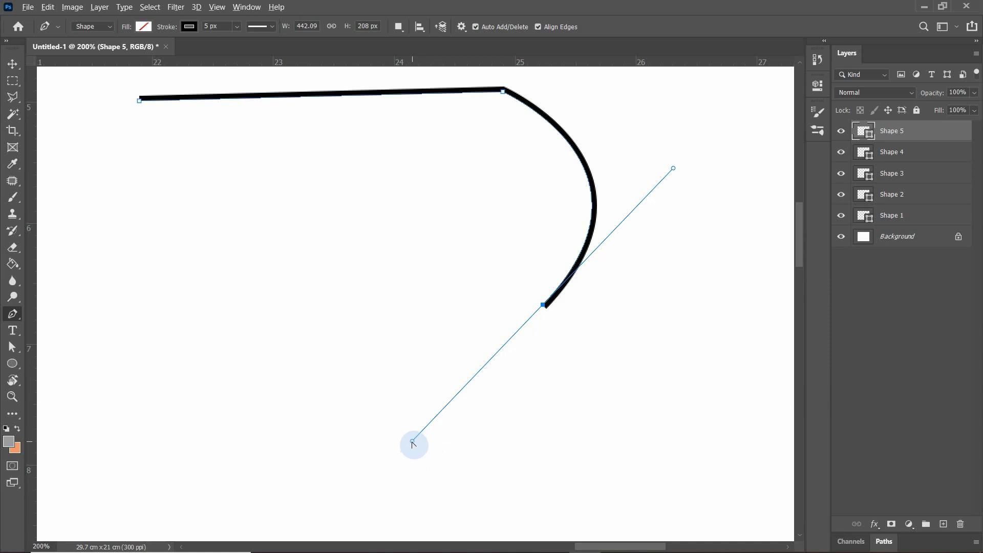
left_click_drag(413, 442, 526, 337)
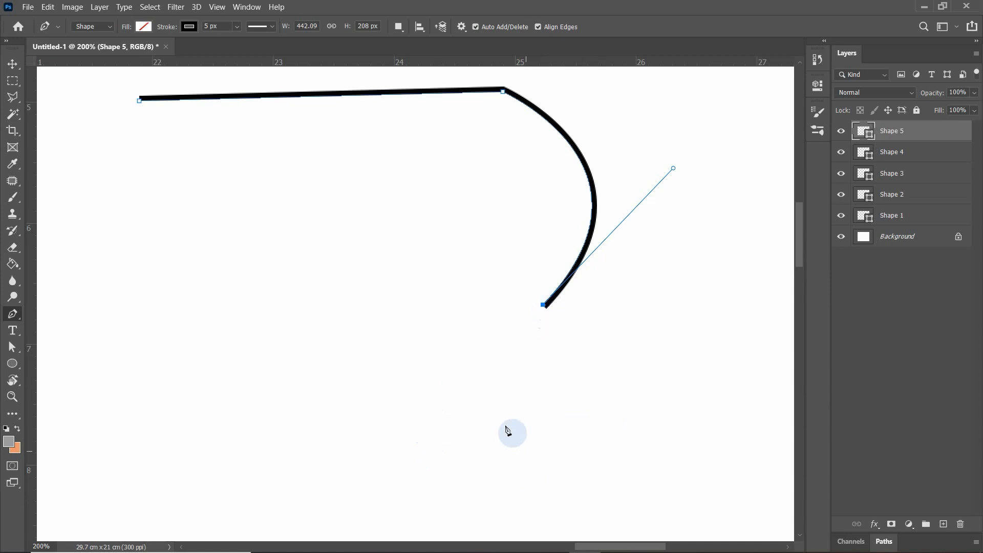
mouse_move(356, 330)
left_mouse_down()
mouse_move(333, 355)
mouse_move(297, 466)
mouse_move(356, 330)
left_mouse_up()
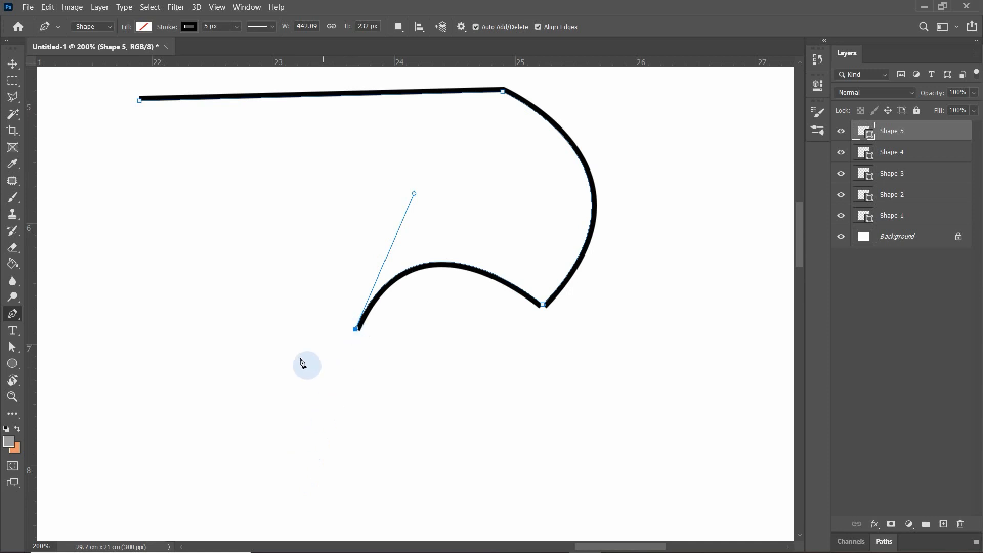
mouse_move(220, 285)
left_mouse_down()
mouse_move(237, 219)
mouse_move(271, 155)
mouse_move(210, 277)
left_mouse_up()
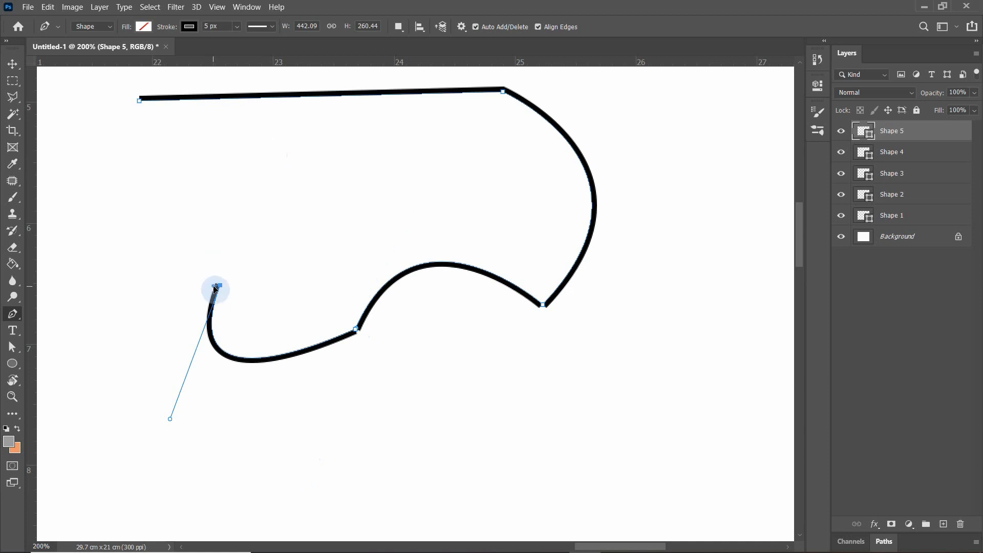
left_click_drag(241, 222, 444, 298)
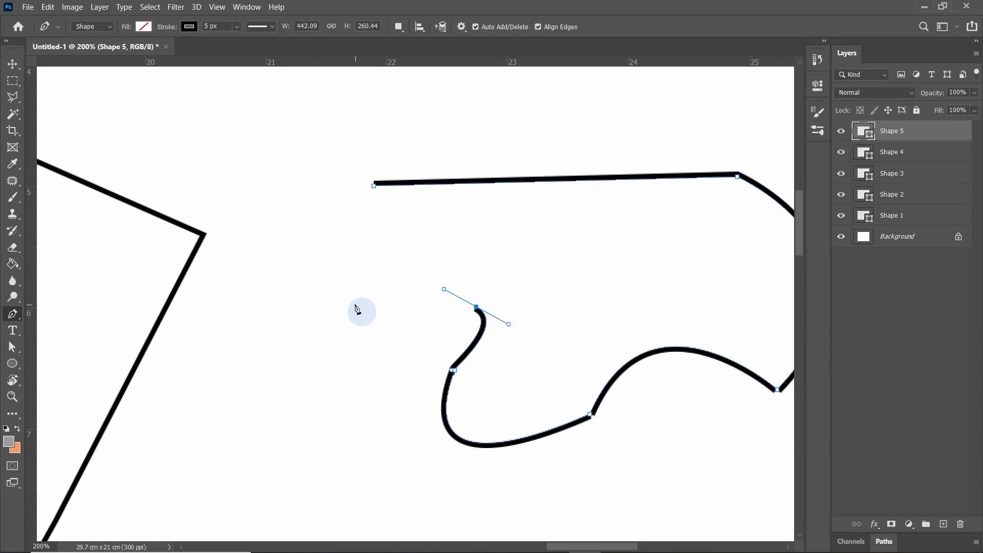
- Extend the open shape with two smooth curved segments toward the large outline, and retract the end anchor's outgoing handle
left_click_drag(342, 324, 335, 183)
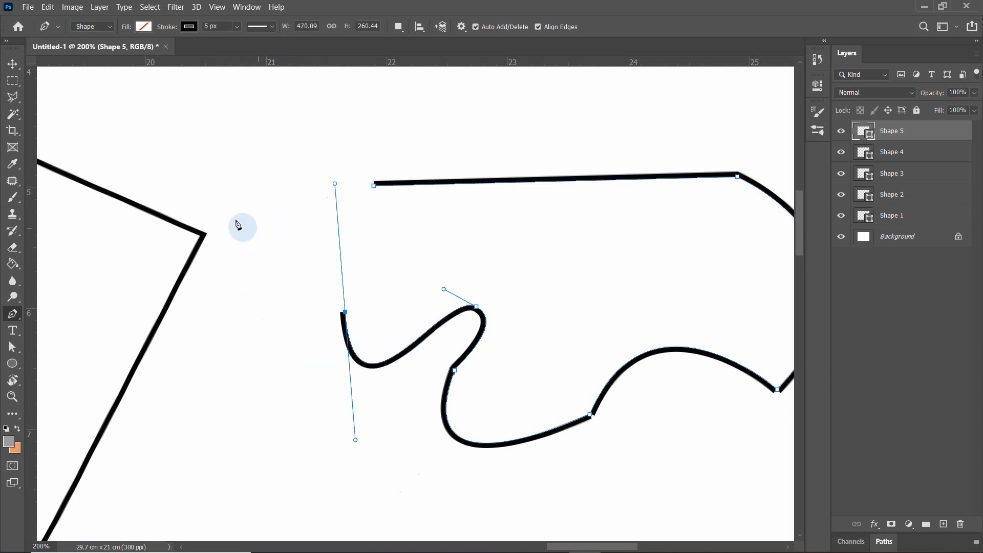
left_click_drag(213, 186, 246, 131)
scroll(246, 132, "up", 1)
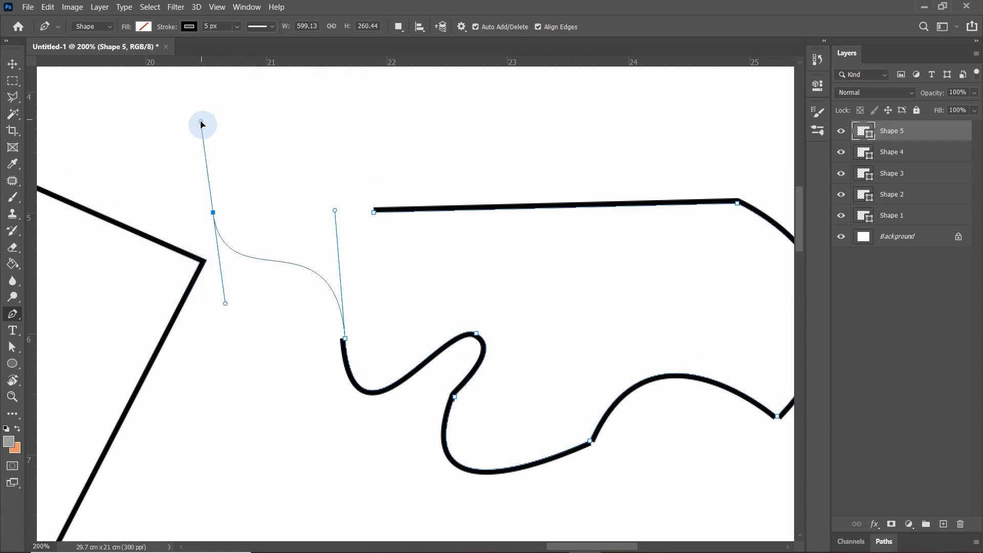
left_click_drag(201, 122, 201, 123)
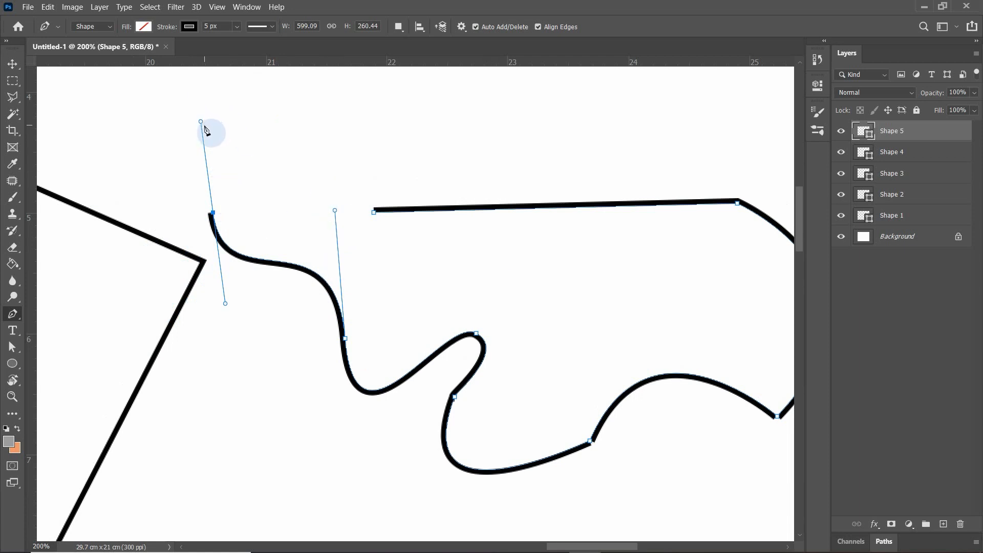
left_click_drag(201, 123, 216, 217)
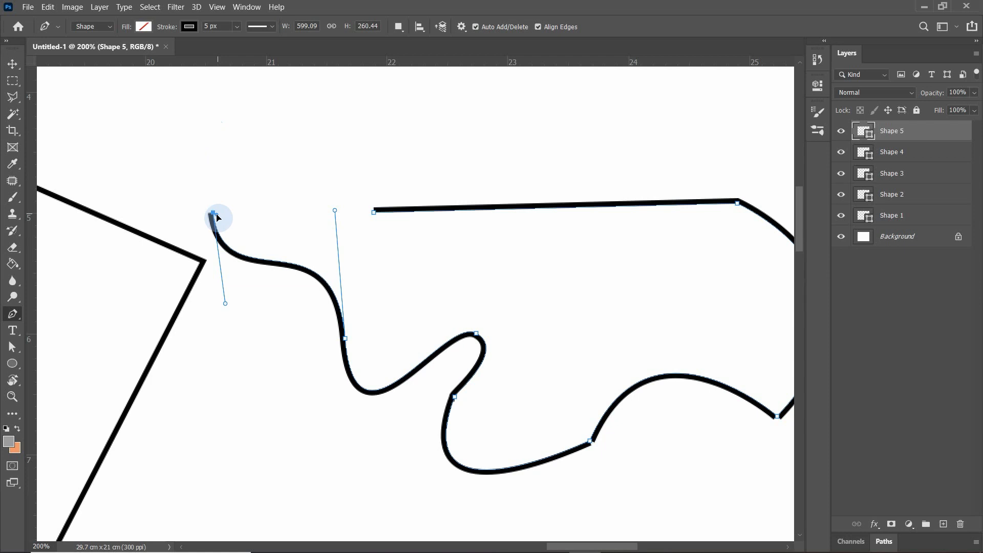
- Add an arched segment ending above the straight line's start, making the shape about 599 by 352 px, and retract its outgoing handle
left_click_drag(373, 121, 467, 178)
scroll(515, 183, "up", 2)
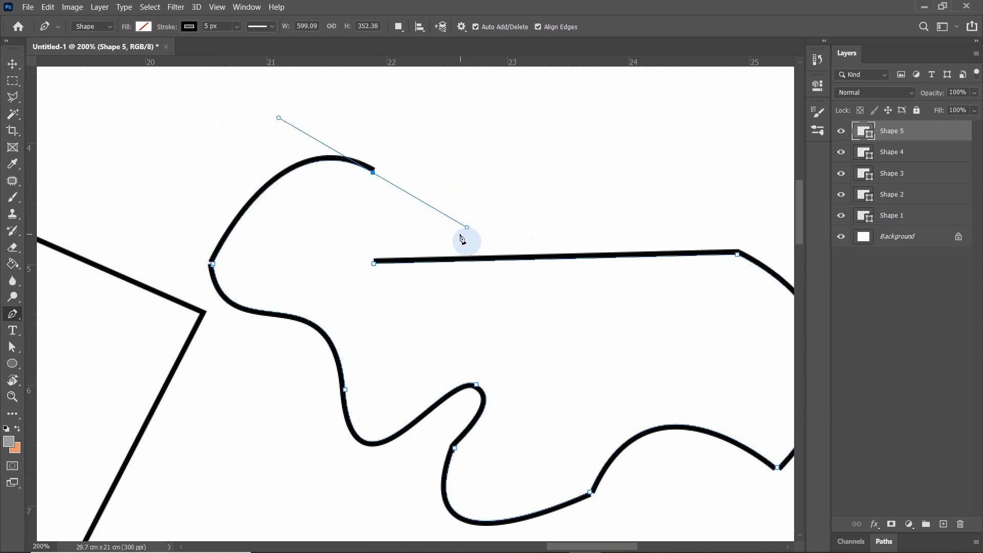
left_click_drag(467, 229, 372, 177)
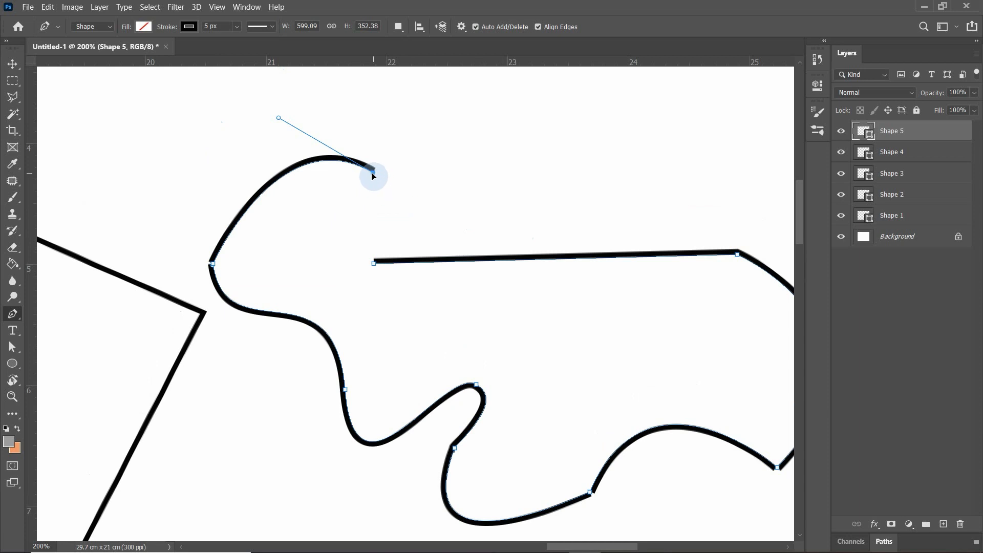
- Try extending the open shape with another curve and deleting the whole shape, undoing both
mouse_move(584, 169)
left_mouse_down()
mouse_move(659, 63)
mouse_move(585, 184)
mouse_move(587, 175)
left_mouse_up()
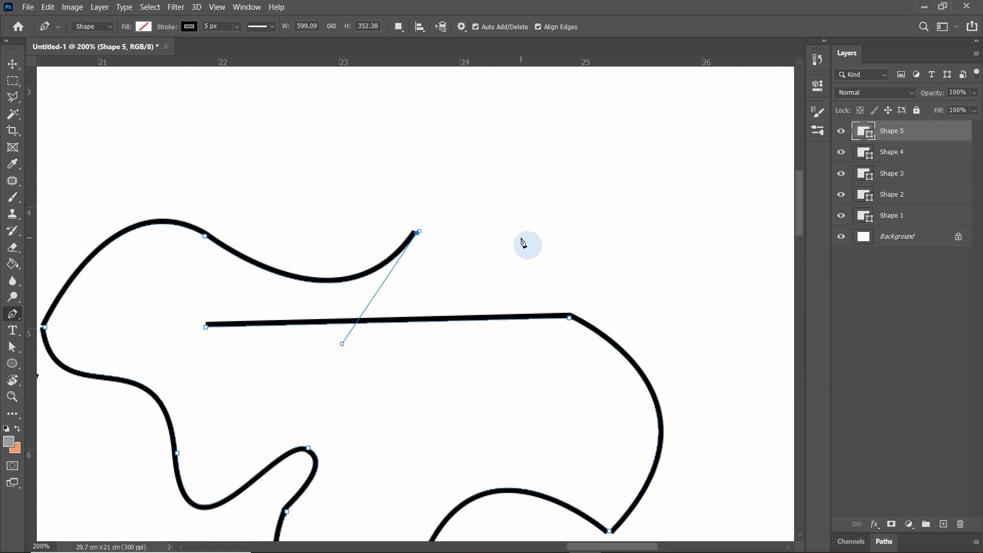
key("ctrl+z")
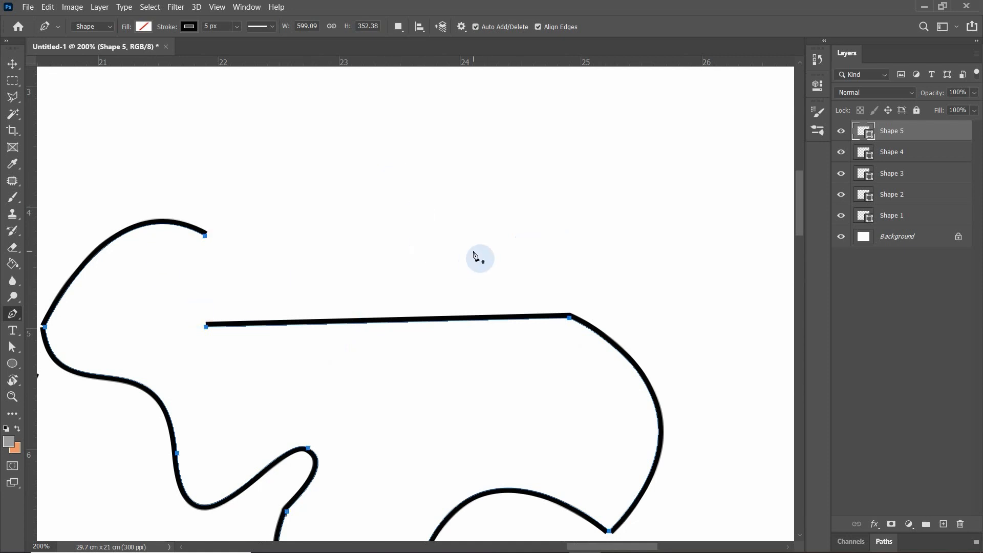
key("Delete")
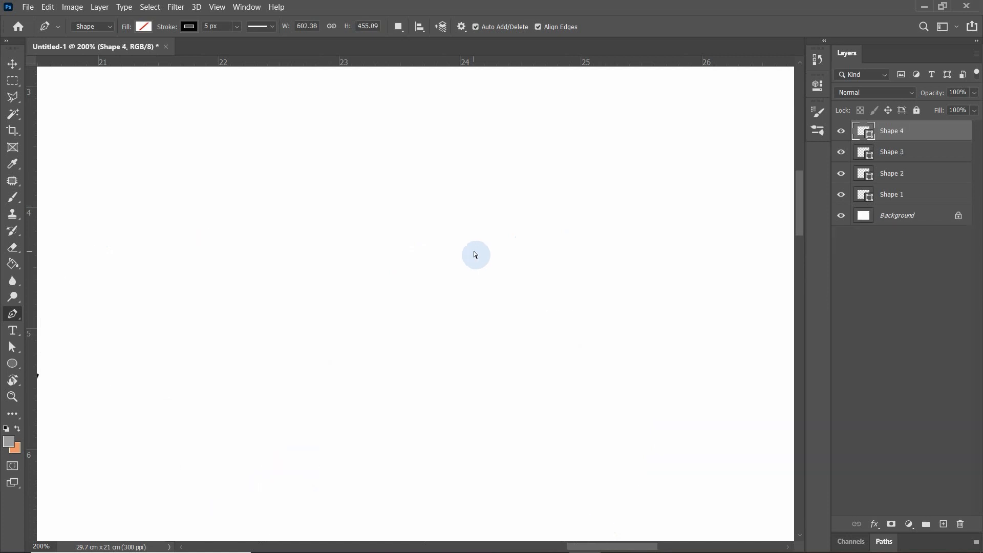
key("ctrl+z")
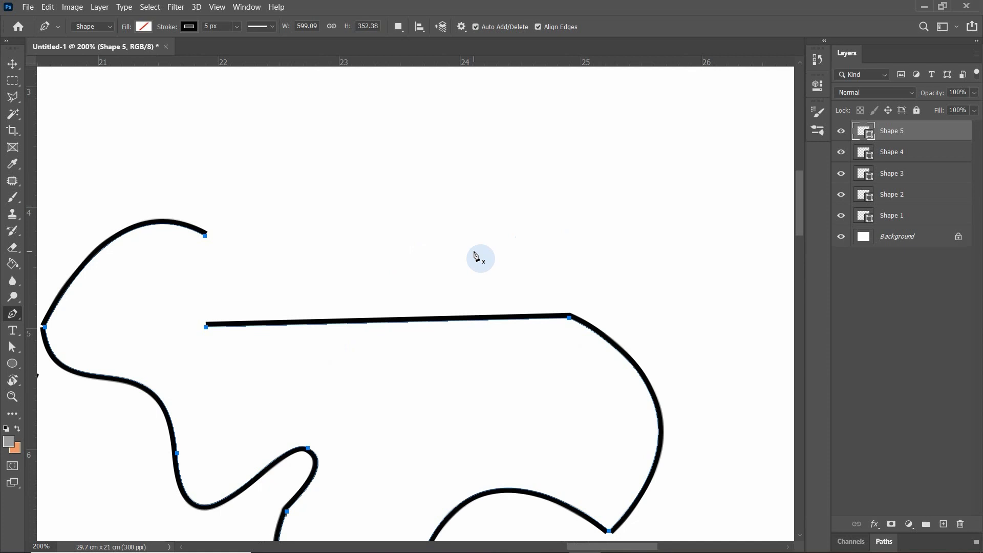
- Remove the anchor at the peak of the small inner bend with the Delete Anchor Point tool
left_click_drag(375, 228, 474, 167)
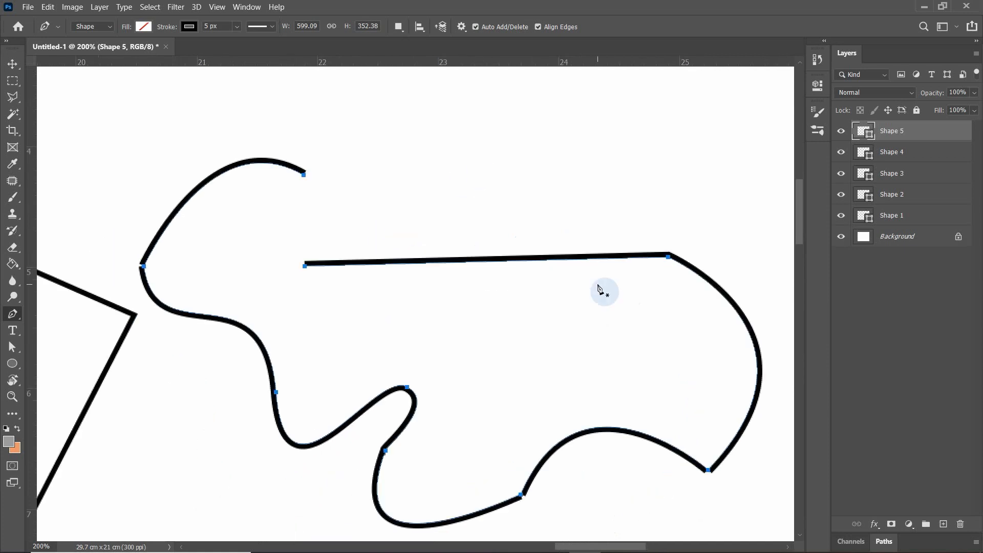
right_click(15, 316)
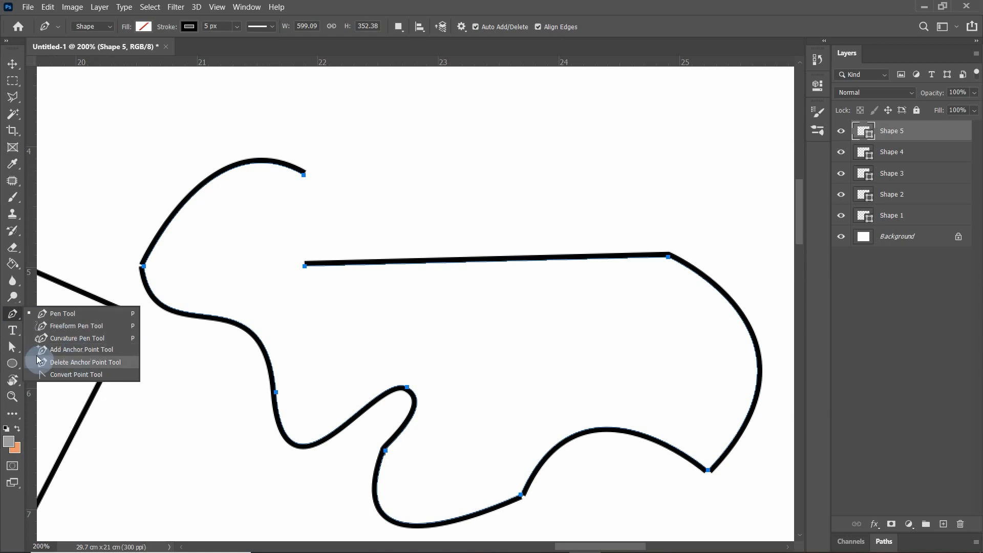
left_click(90, 365)
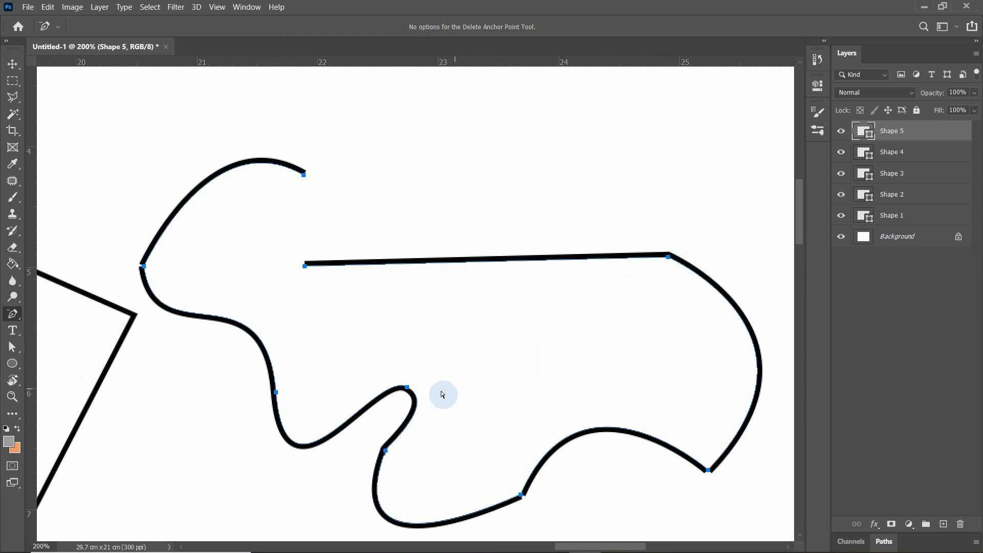
left_click(407, 388)
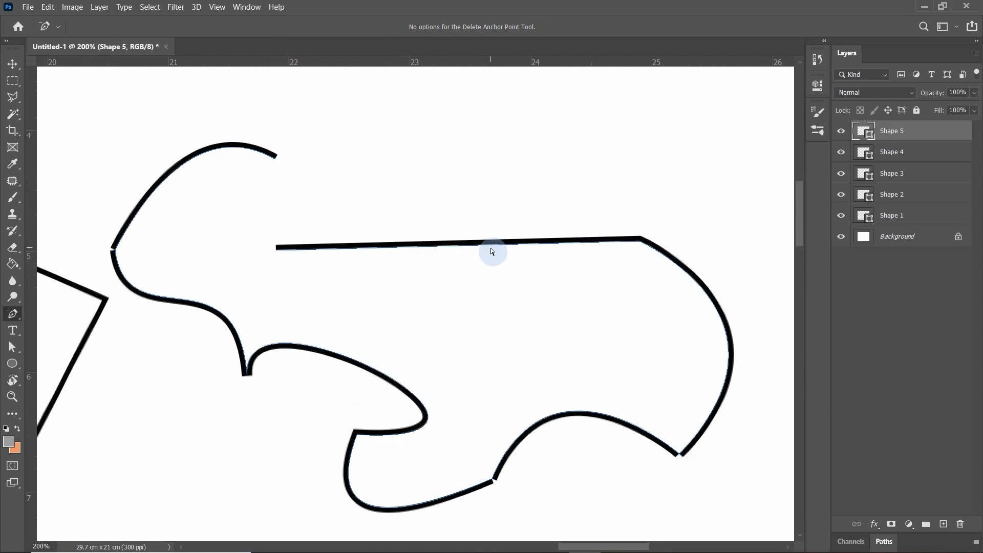
- Start a new open shape near the canvas's upper-right corner with four straight segments, about 365 by 186 px, using the Pen tool
key("space")
left_click_drag(584, 165, 394, 309)
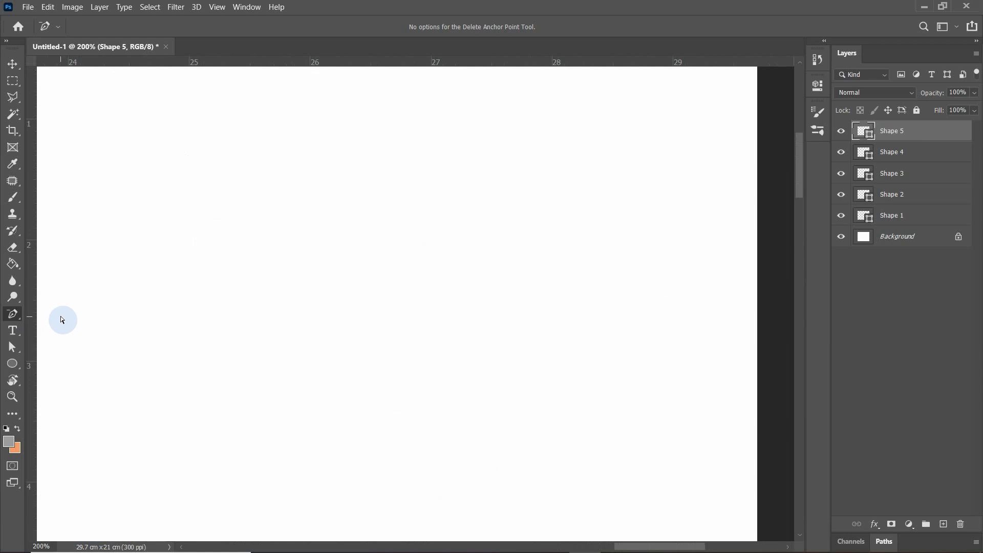
key("p")
left_click(249, 149)
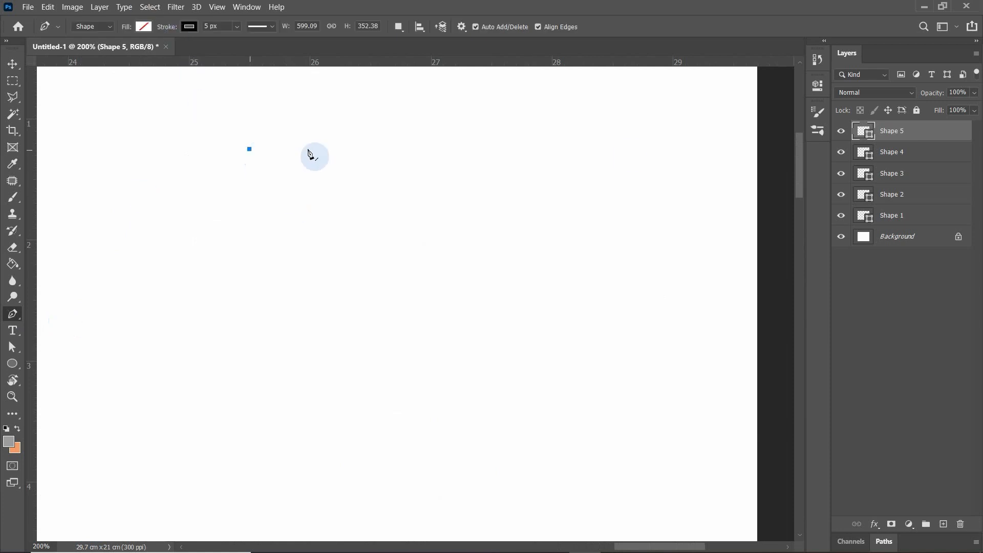
left_click(624, 147)
left_click(590, 283)
left_click(507, 247)
left_click(463, 339)
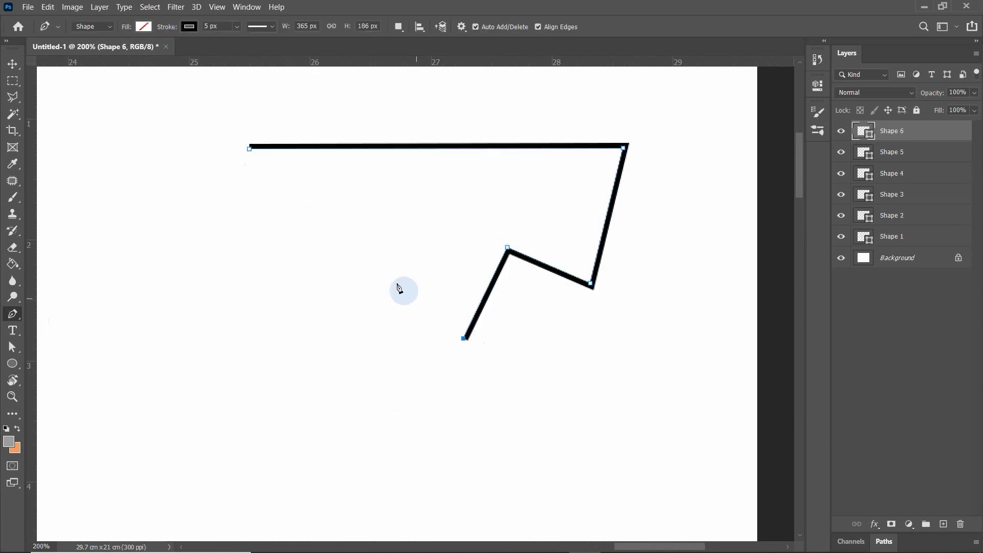
- Extend the new shape leftward with four zigzag segments, making it about 446 by 187 px
left_click(387, 273)
left_click(377, 340)
left_click(261, 262)
left_click(167, 279)
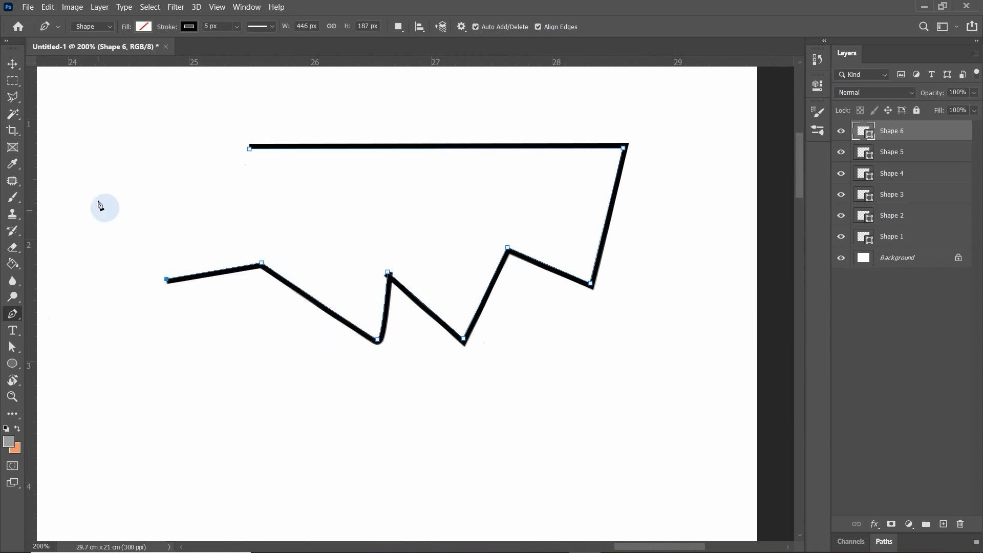
- Add a far-left anchor and continue the shape back rightward inside the outline with four more segments, reaching about 514 by 187 px
left_click(96, 183)
left_click_drag(244, 224, 335, 199)
left_click(334, 199)
left_click(427, 199)
left_click(534, 217)
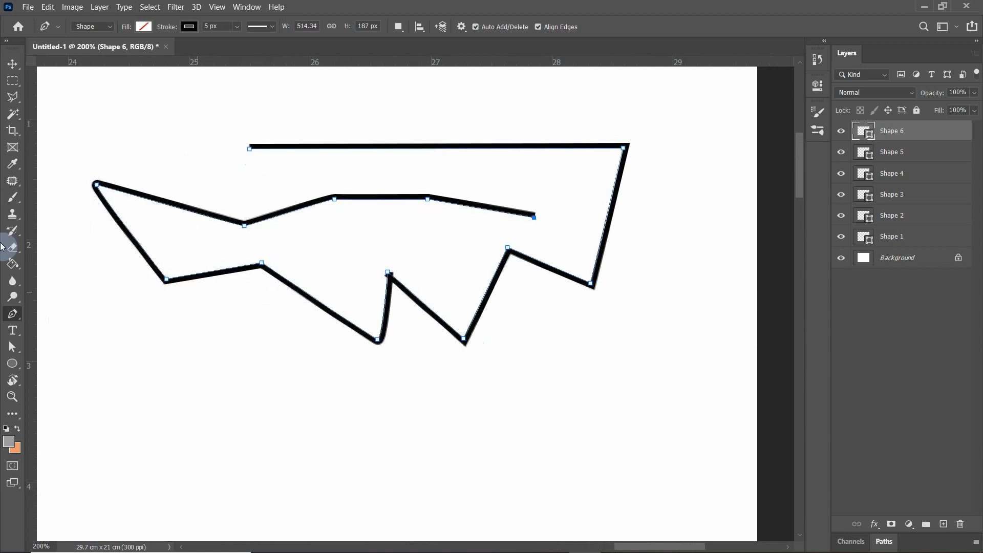
- Remove the lower right spike's anchor and the dip anchor on the inner line with the Delete Anchor Point tool
right_click(15, 312)
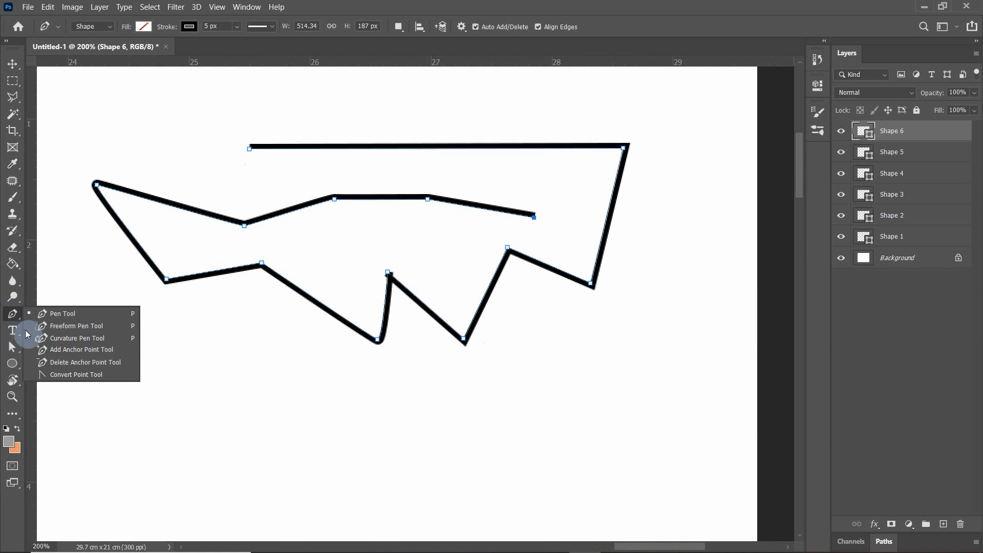
left_click(47, 363)
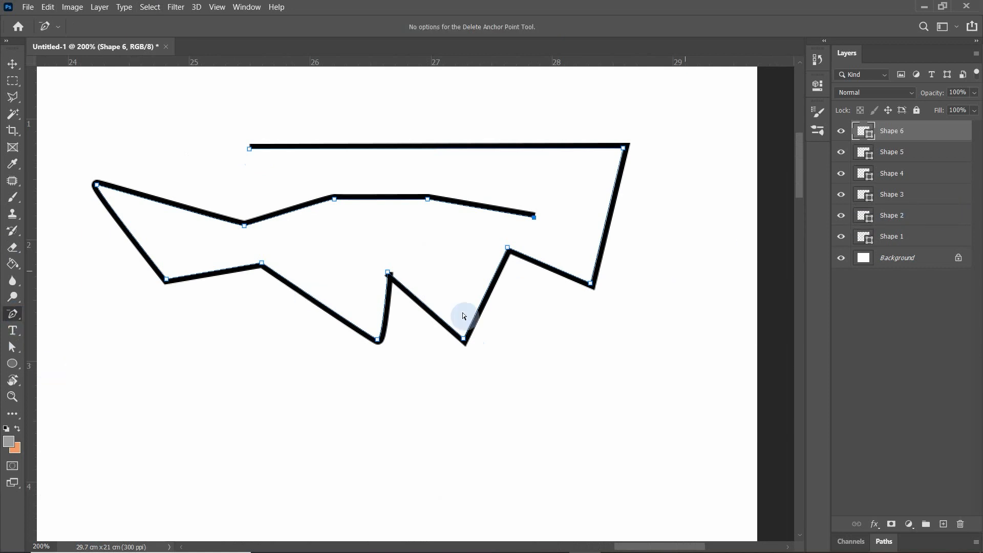
left_click(463, 340)
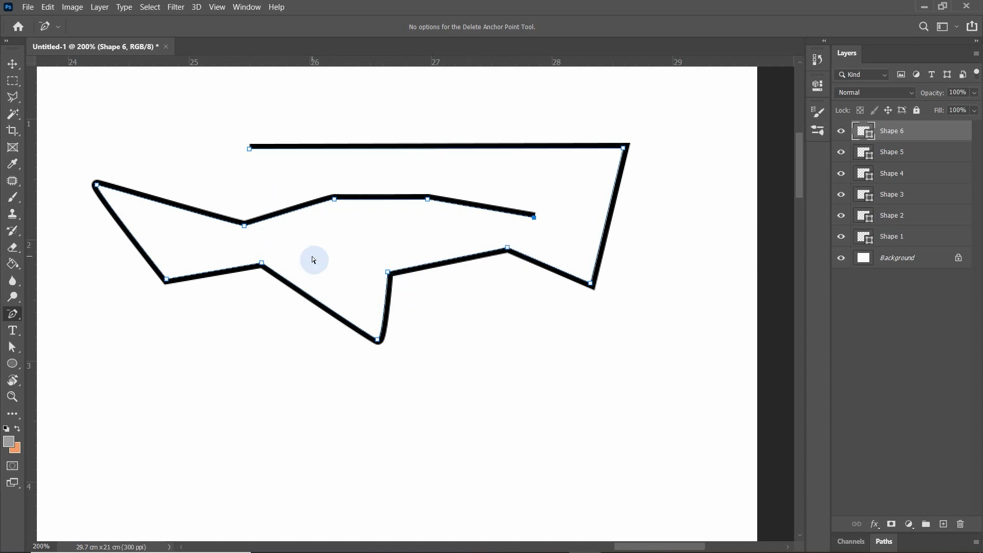
left_click(245, 226)
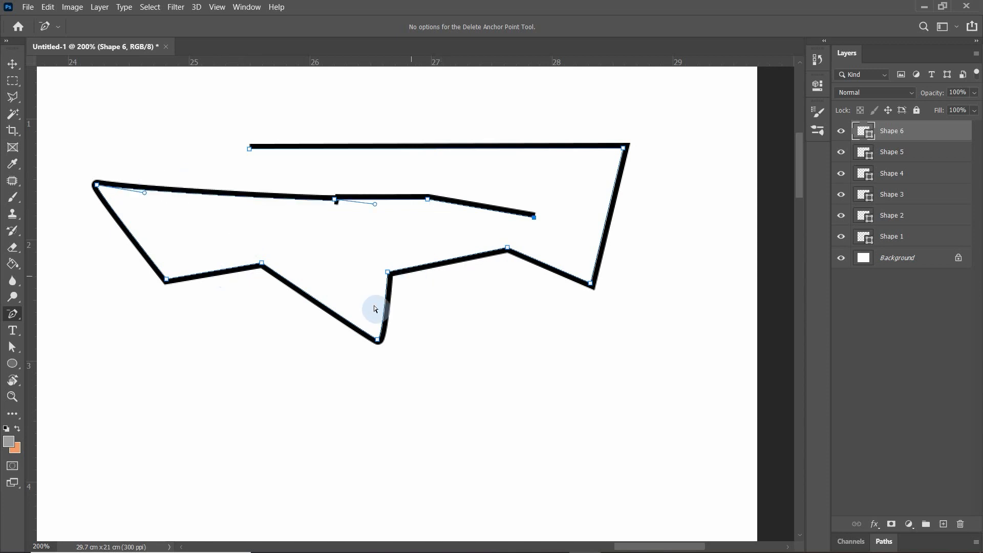
- Add an anchor at the middle of the shape's long upper line with the Add Anchor Point tool
scroll(59, 362, "up", 3)
left_click(13, 314, "alt")
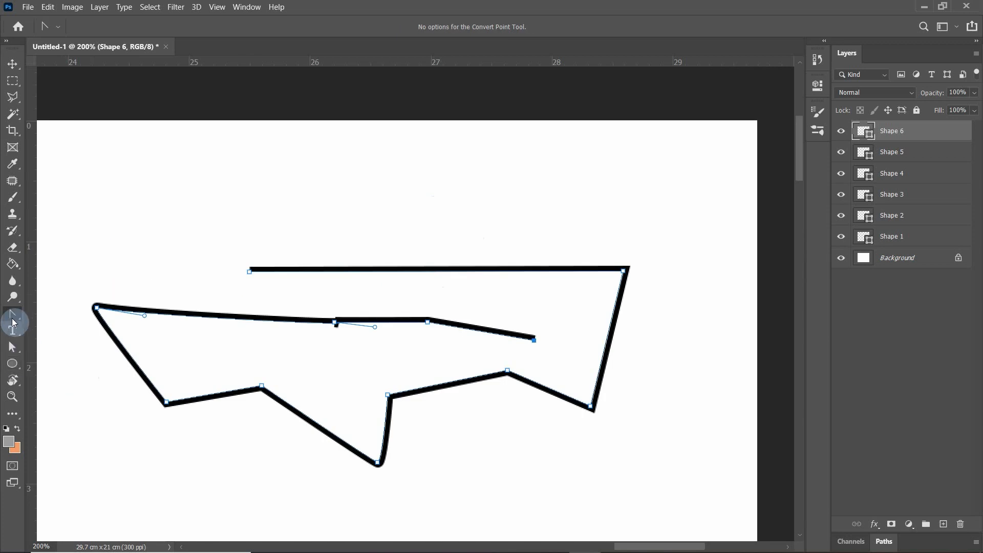
right_click(16, 316)
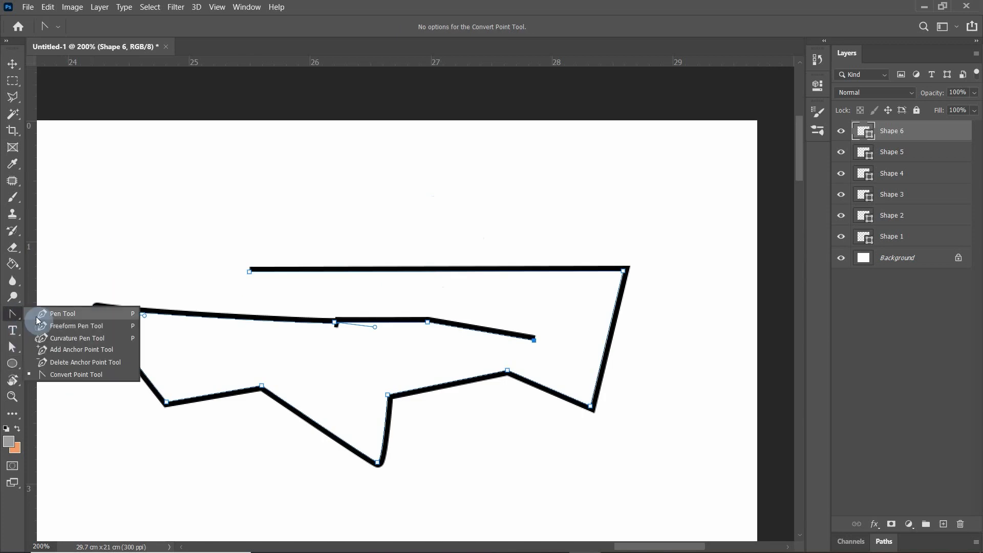
left_click(78, 350)
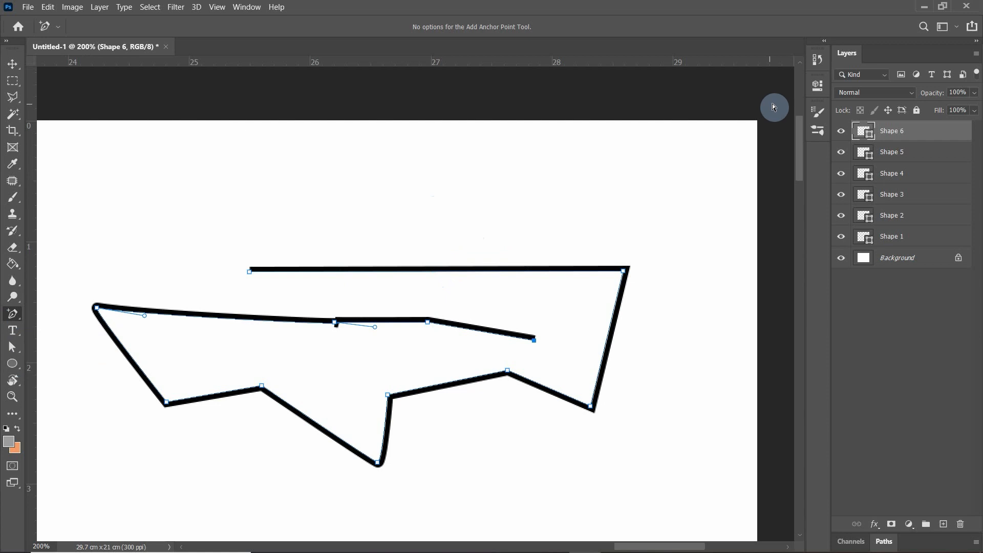
right_click(8, 315)
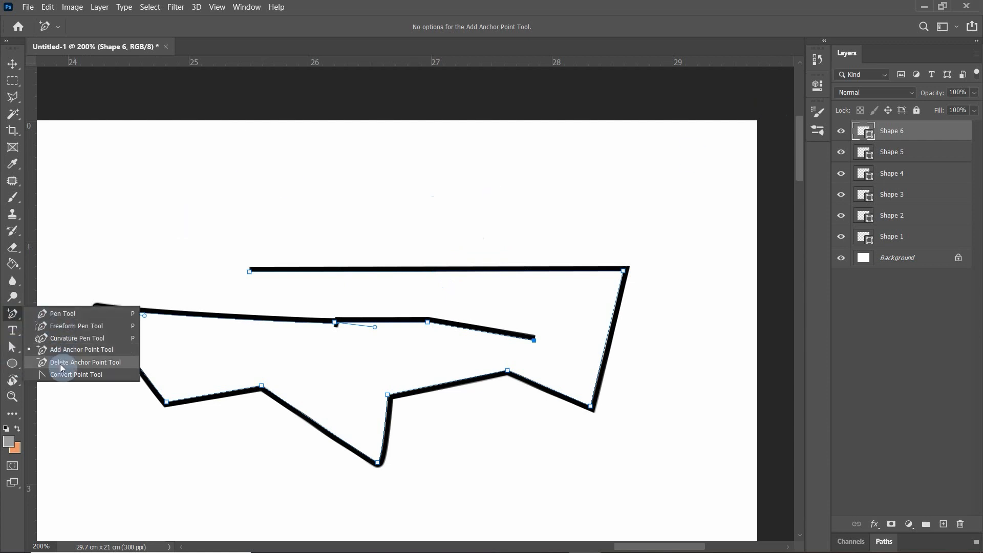
left_click(76, 349)
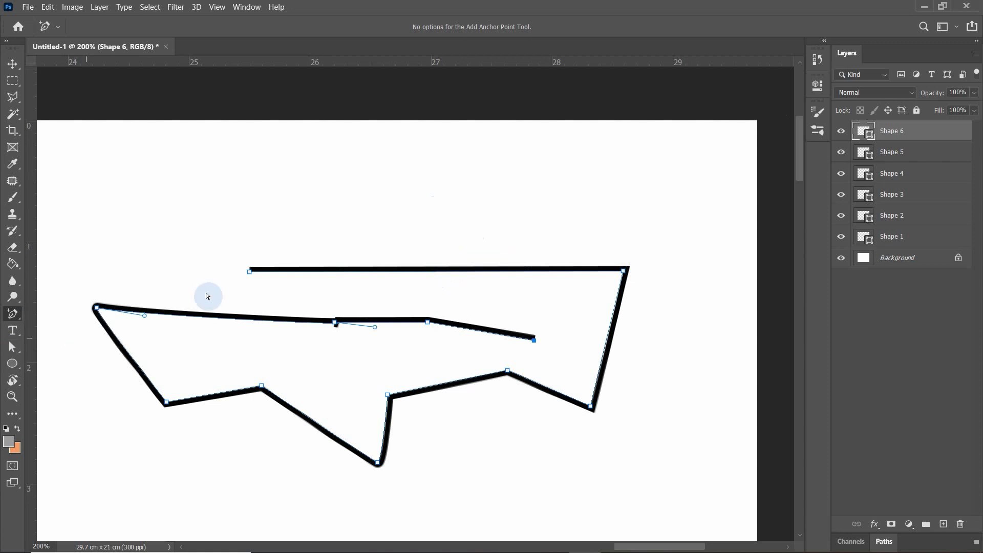
left_click(436, 271)
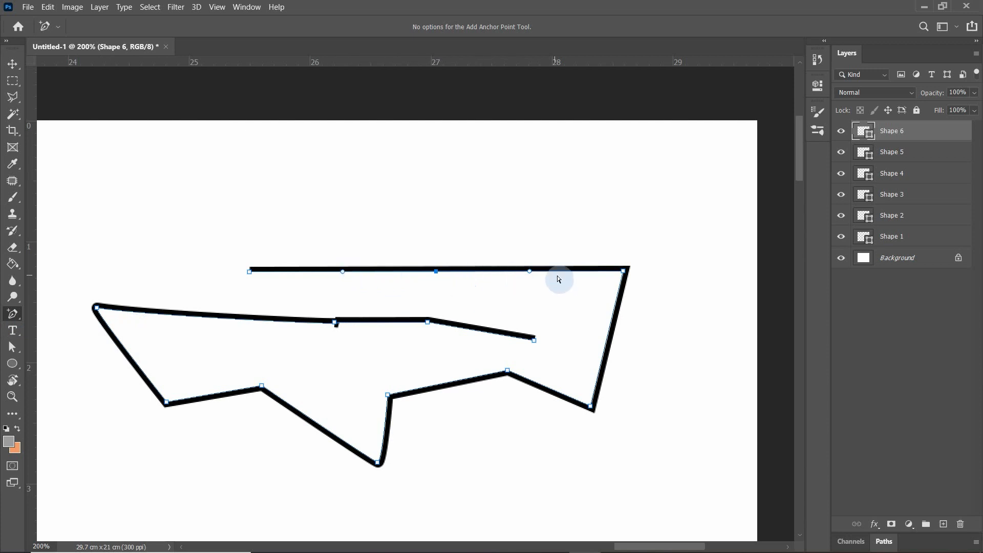
- Bend the upper line with the Convert Point tool, curving it down right of the middle anchor and arching it up on the left
right_click(14, 314)
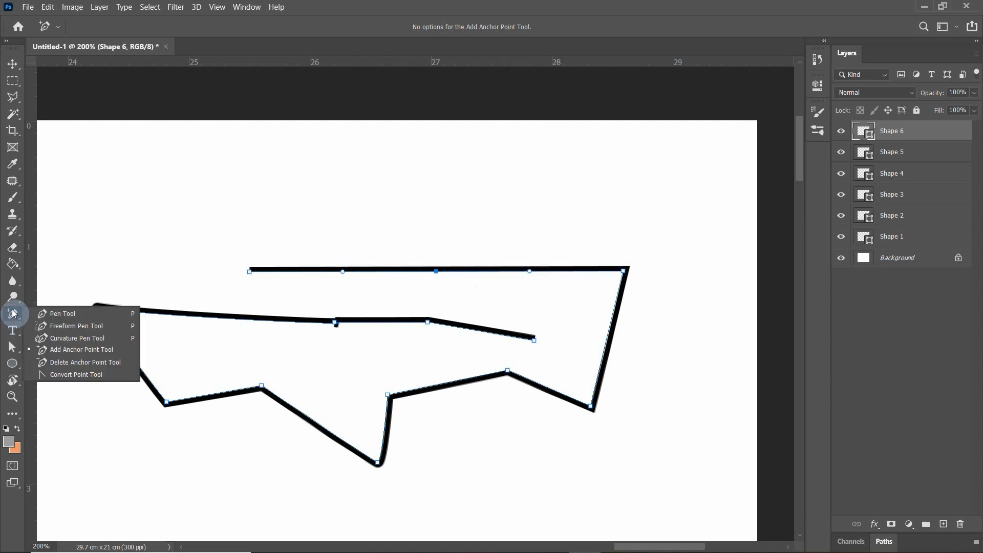
left_click(63, 377)
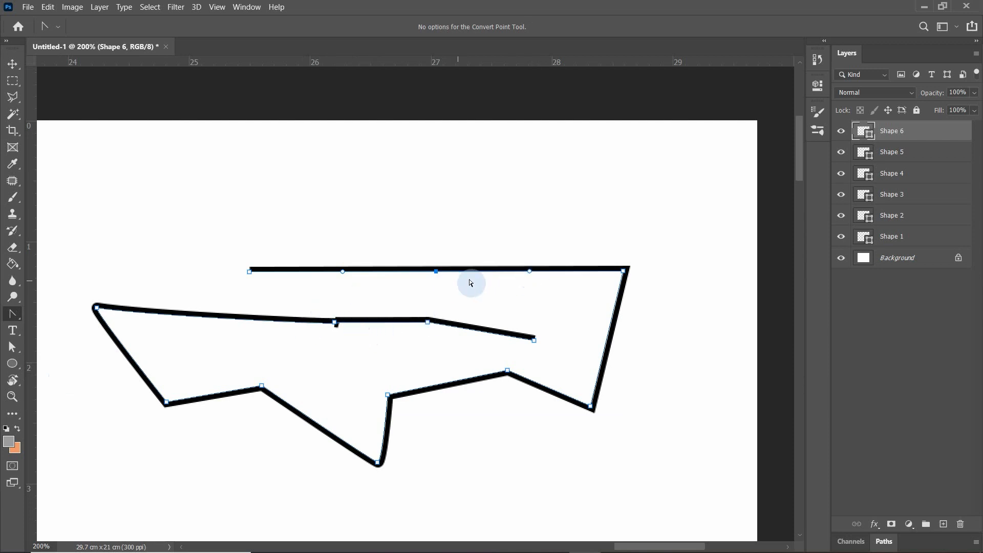
left_click_drag(533, 253, 535, 293)
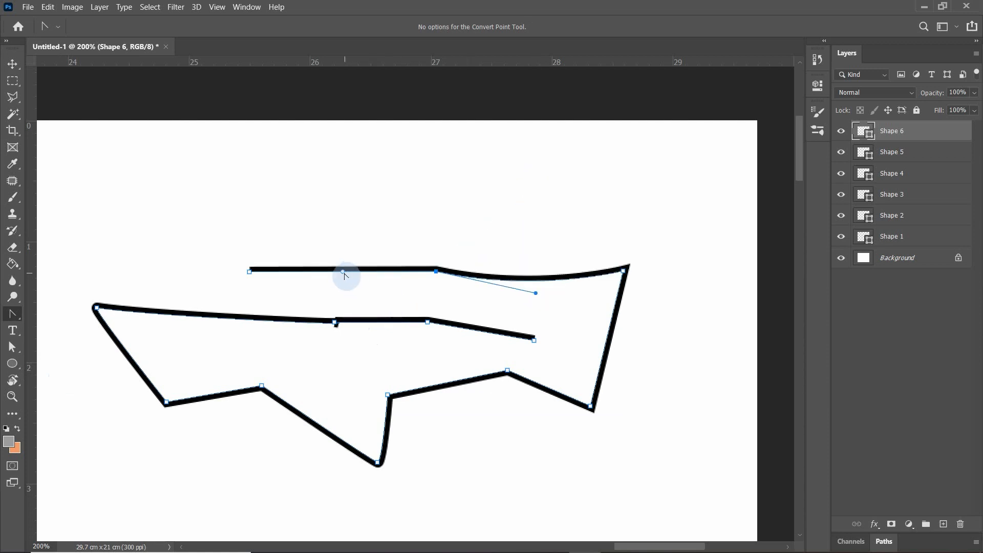
left_click_drag(343, 272, 295, 159)
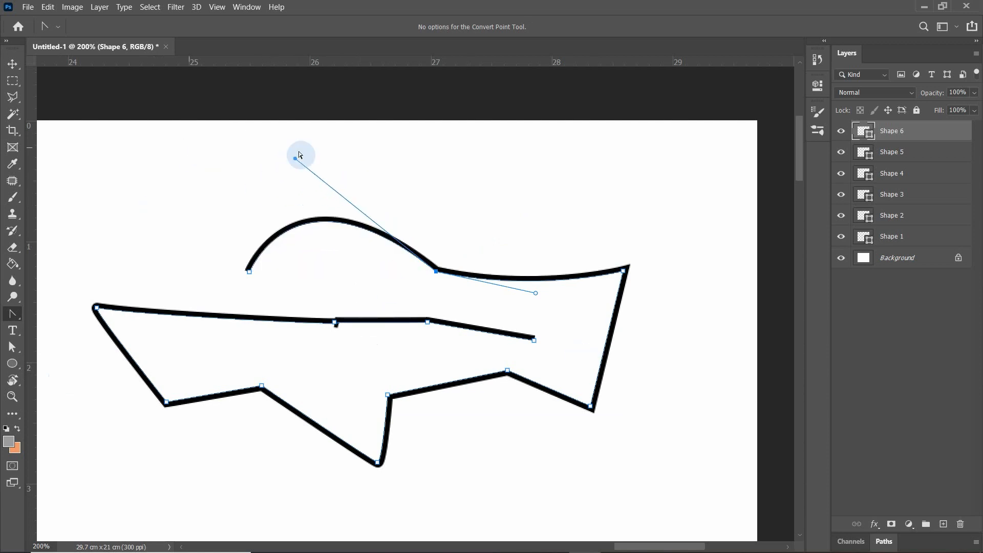
- Convert the far-left corner anchor into a smooth point and adjust the inner line's handle to form a rounded lobe
left_click(97, 309)
mouse_move(96, 308)
left_mouse_down()
mouse_move(93, 329)
mouse_move(106, 279)
mouse_move(153, 216)
mouse_move(72, 343)
mouse_move(57, 401)
mouse_move(162, 232)
mouse_move(115, 246)
mouse_move(126, 206)
left_mouse_up()
left_click_drag(371, 328, 229, 388)
- Adjust the lowest spike anchor's two handles independently so both adjoining segments curve
left_click(387, 394)
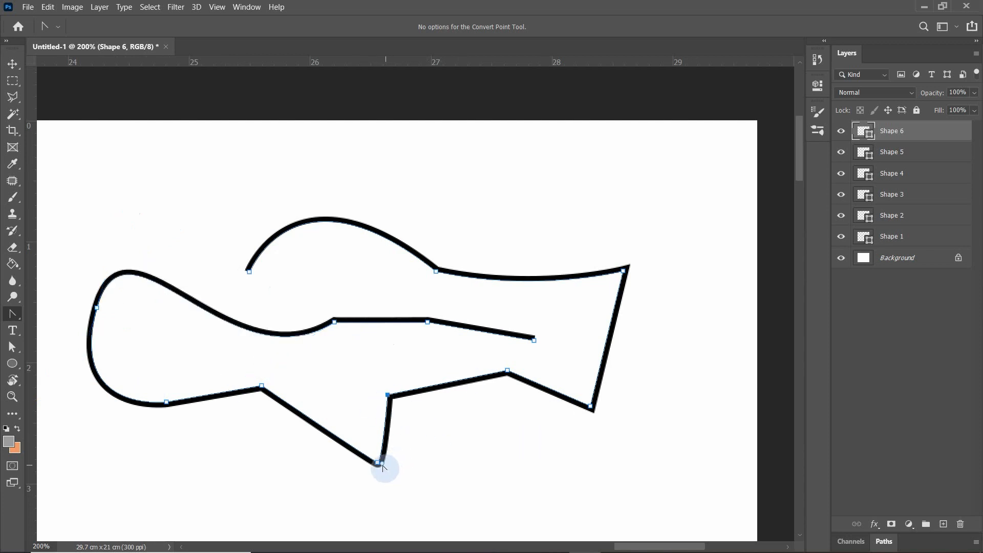
mouse_move(383, 467)
left_mouse_down()
mouse_move(466, 472)
mouse_move(478, 461)
mouse_move(467, 471)
mouse_move(480, 435)
left_mouse_up()
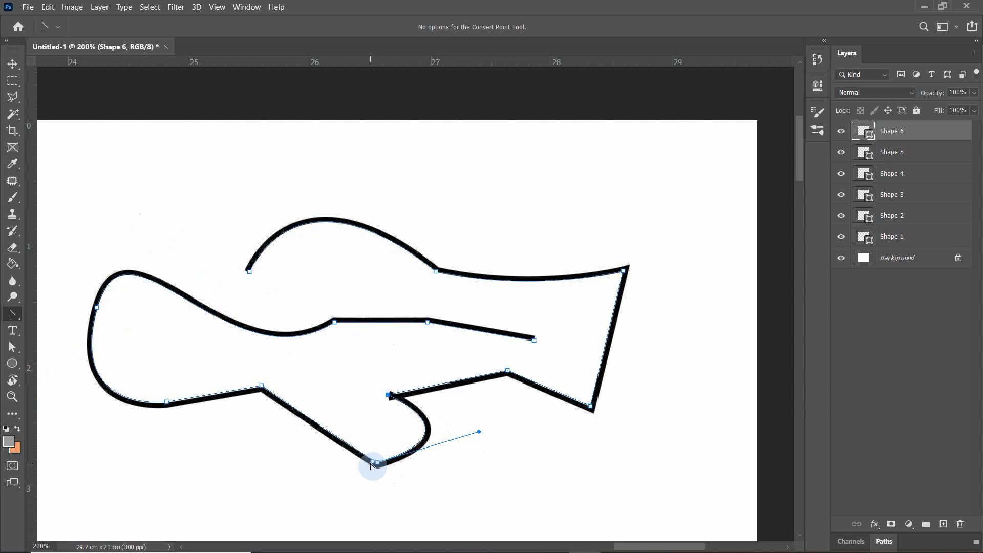
left_click_drag(373, 464, 353, 369)
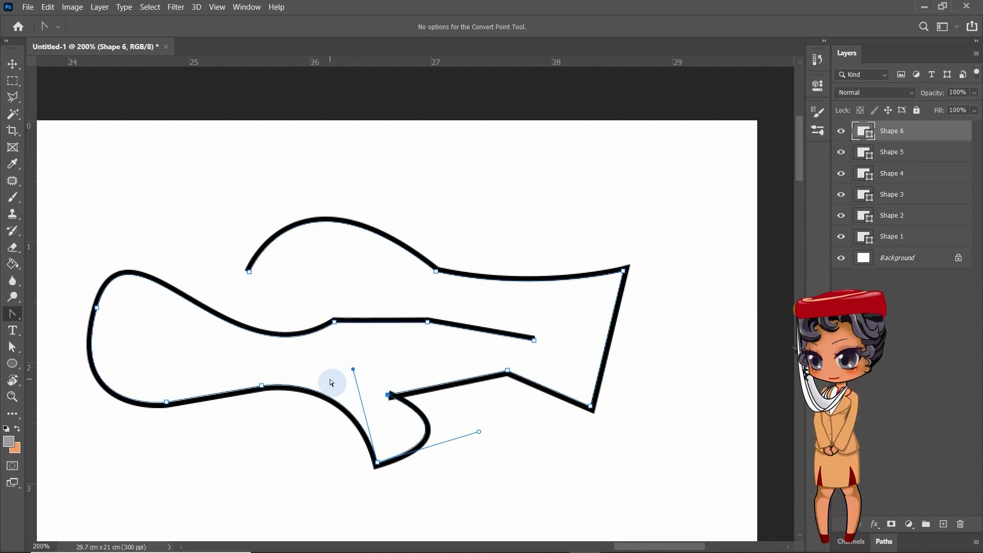
- Undo all the Convert Point edits on the shape, back to the straight upper line with its added middle anchor
key("ctrl+z")
key("ctrl+z")
key("ctrl+z")
key("ctrl+z")
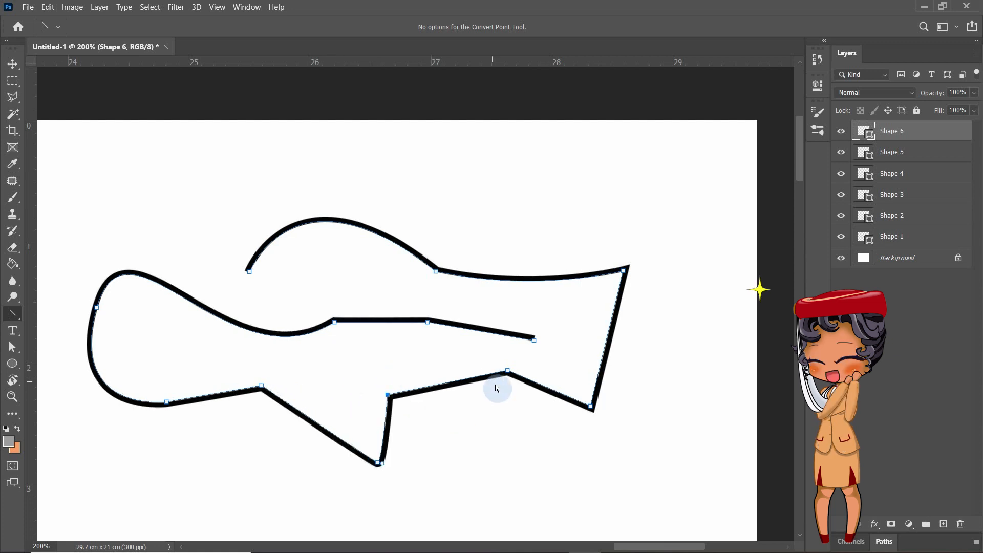
key("ctrl+z")
key("ctrl+z")
key("ctrl+z")
key("ctrl+z")
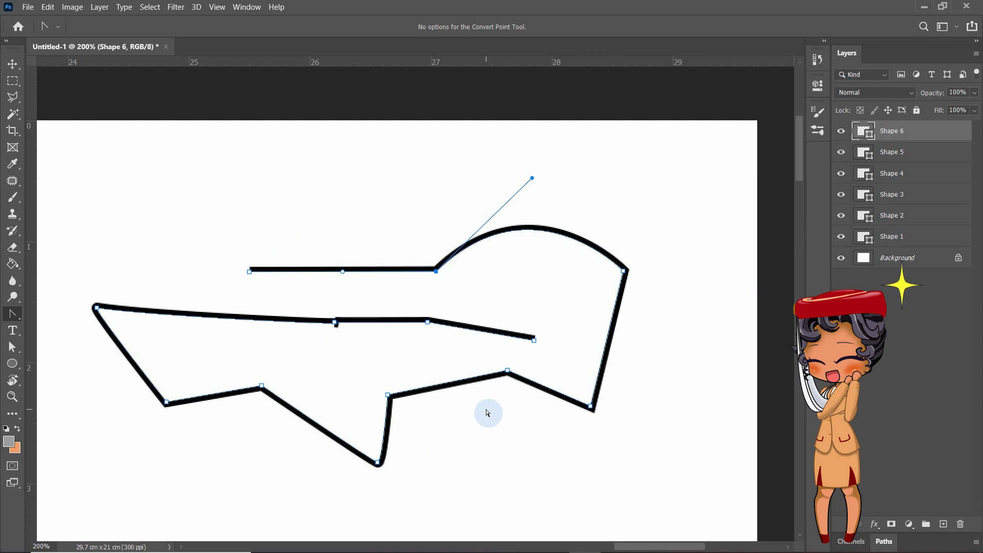
key("ctrl+z")
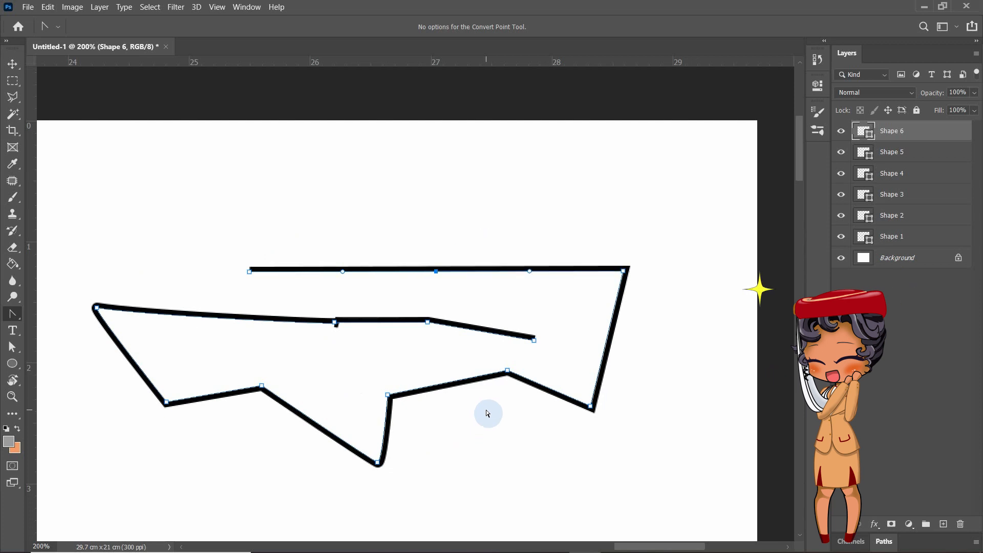
- Undo the added middle anchor, the two anchor deletions and the last three inner segments
key("ctrl+z")
key("ctrl+z")
key("ctrl+z")
key("ctrl+z")
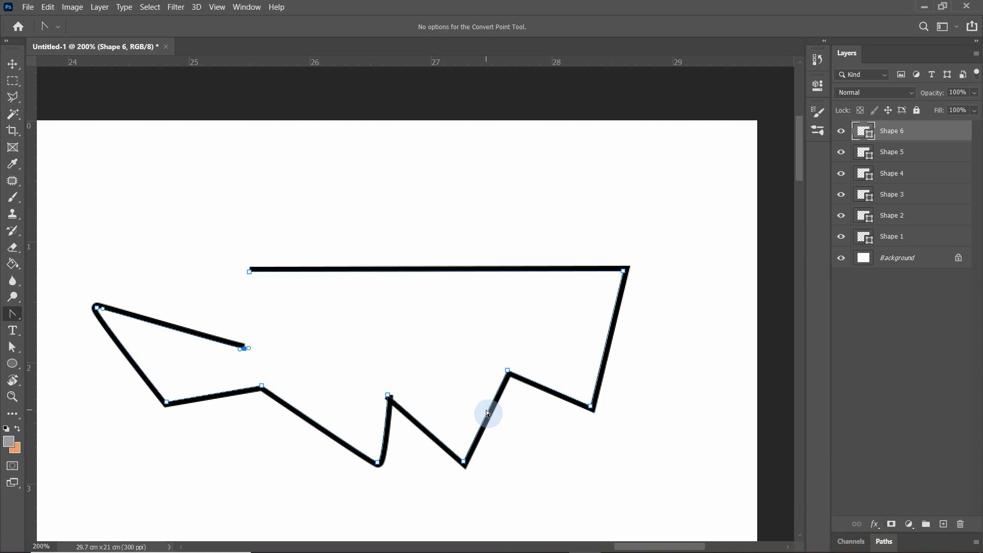
- Examine the document's recorded history states, from the undone anchor edits back to the original document, with the whole canvas in view
left_click(819, 60)
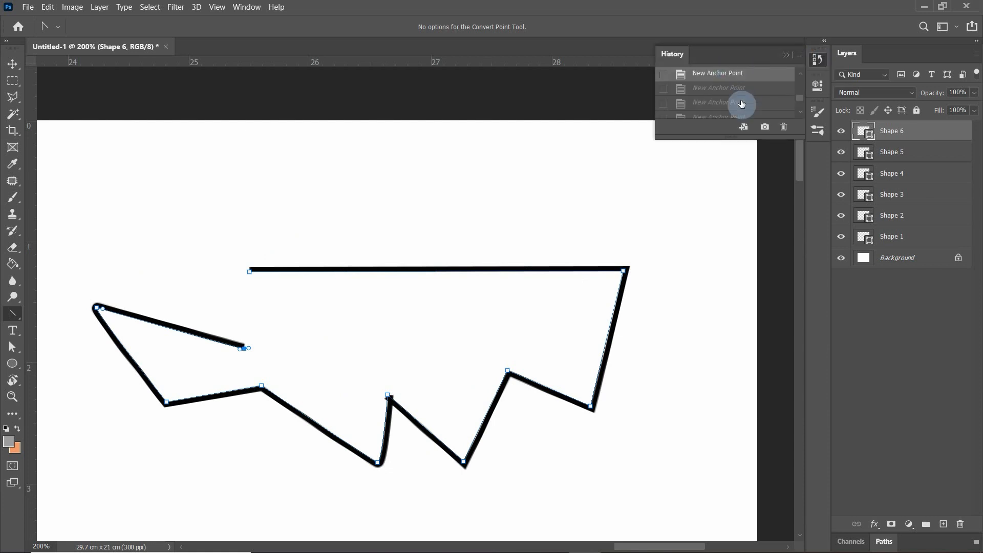
scroll(741, 104, "up", 5)
scroll(742, 104, "down", 5)
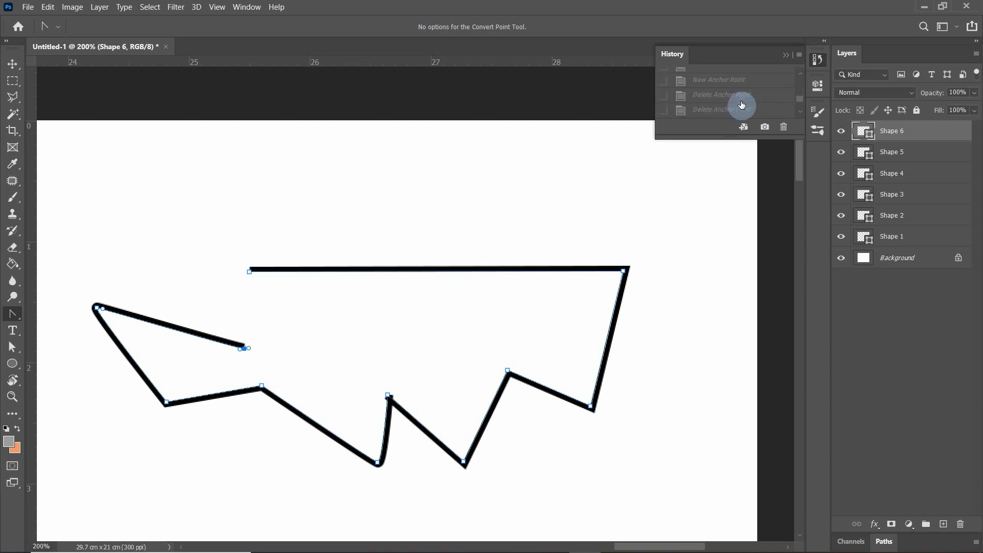
key("ctrl+minus")
key("ctrl+minus")
key("ctrl+minus")
key("ctrl+minus")
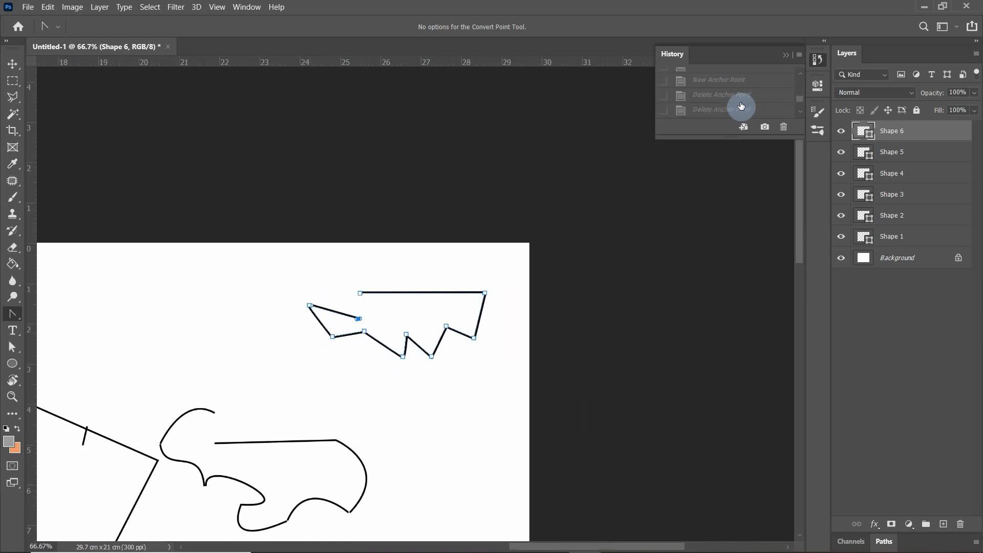
scroll(735, 103, "up", 5)
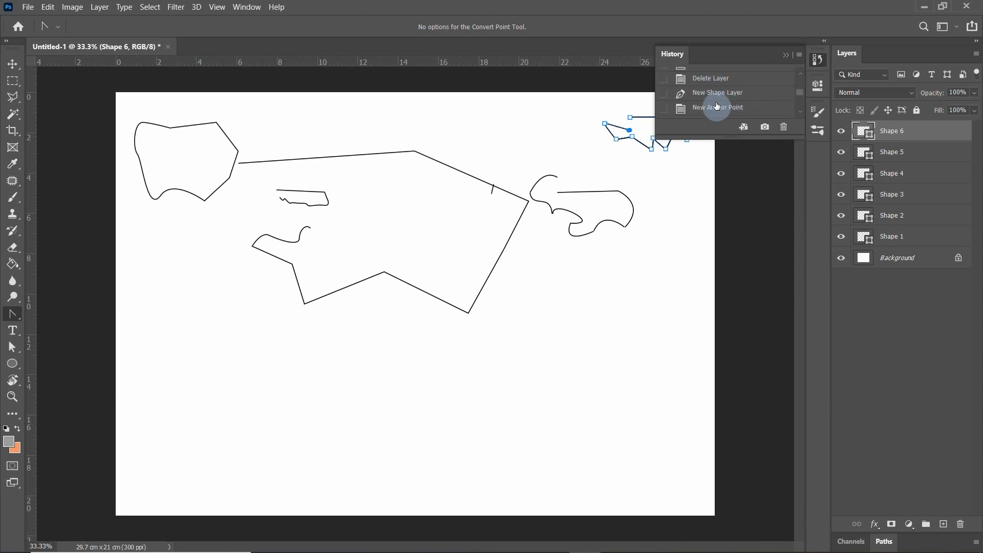
scroll(734, 97, "down", 4)
scroll(718, 105, "up", 4)
scroll(717, 107, "down", 2)
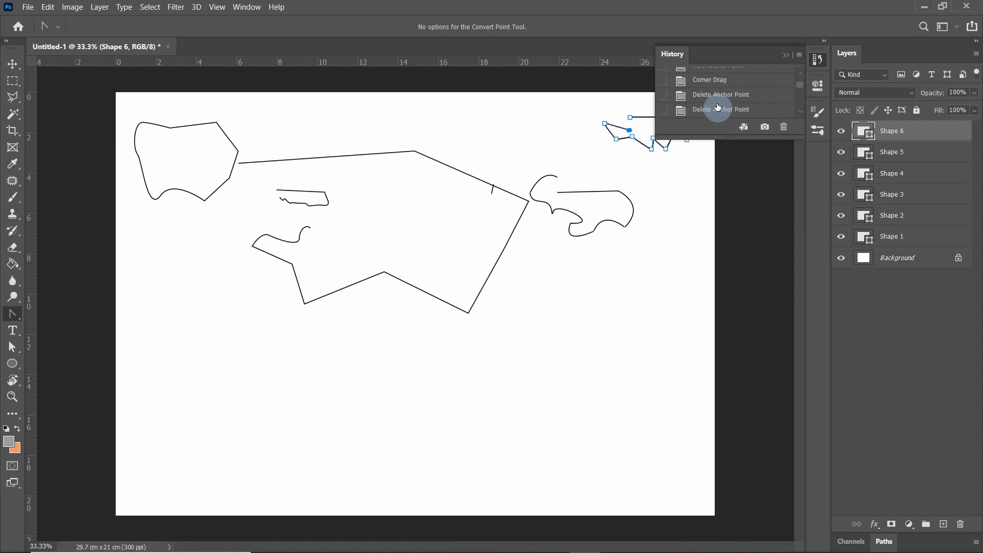
scroll(718, 107, "up", 5)
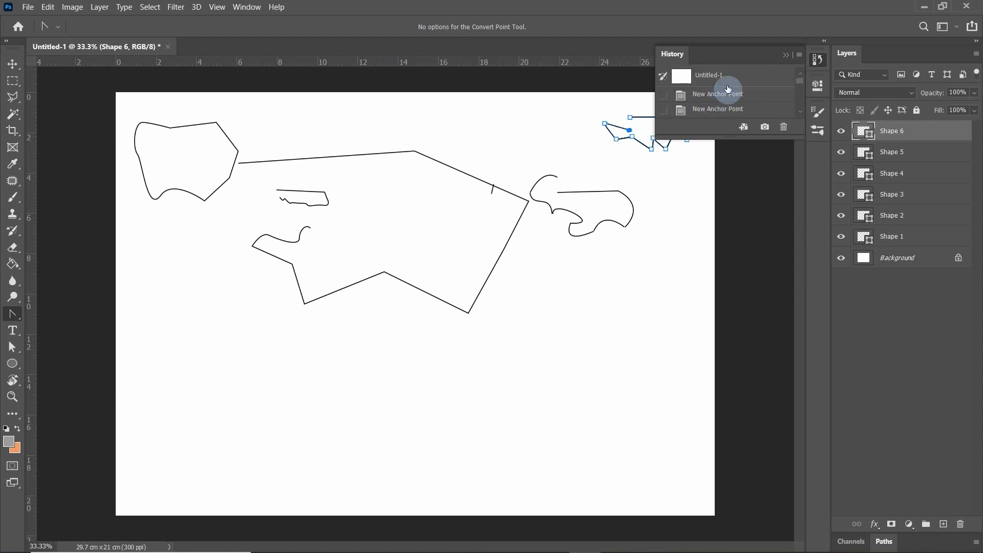
- Revert the document to the New Shape Layer history state, where the latest shape has only its starting anchor
scroll(728, 90, "down", 2)
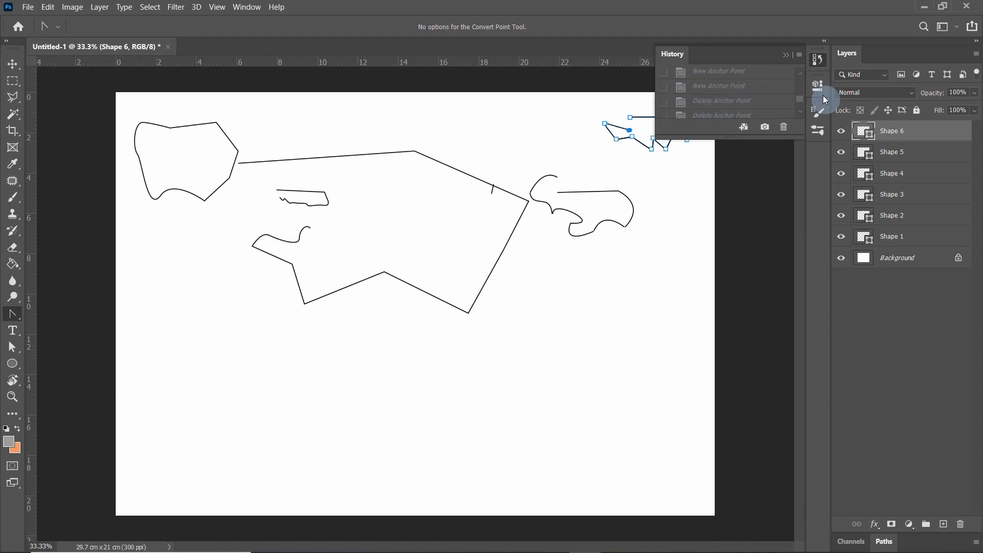
scroll(717, 100, "up", 3)
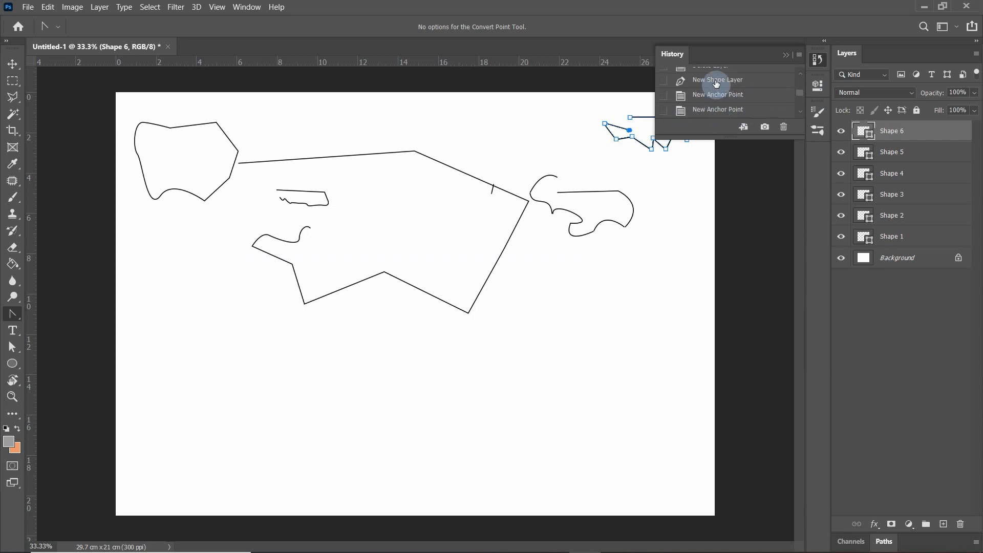
left_click(716, 82)
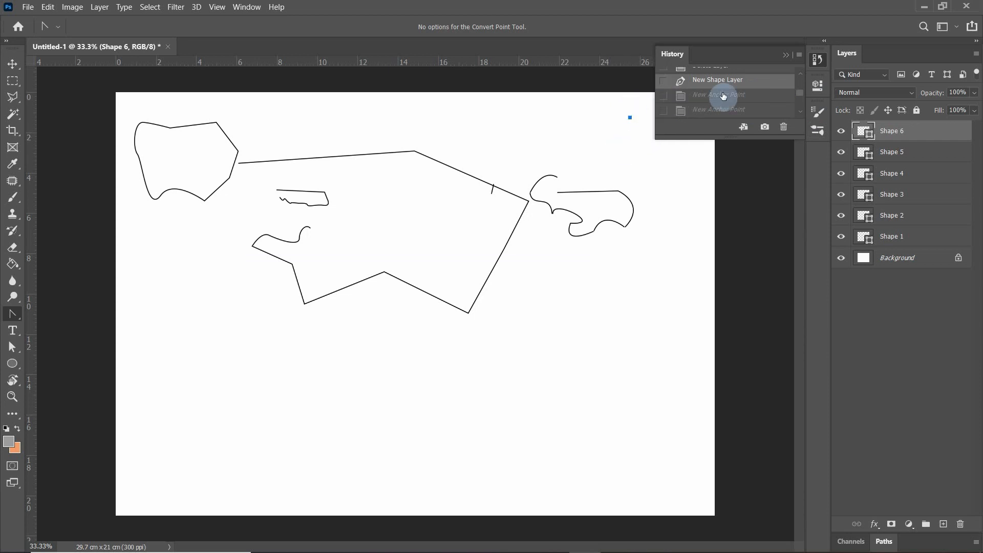
- Restore the undone edits on the latest shape by stepping forward through the history states to the final Corner Drag
scroll(723, 98, "down", 3)
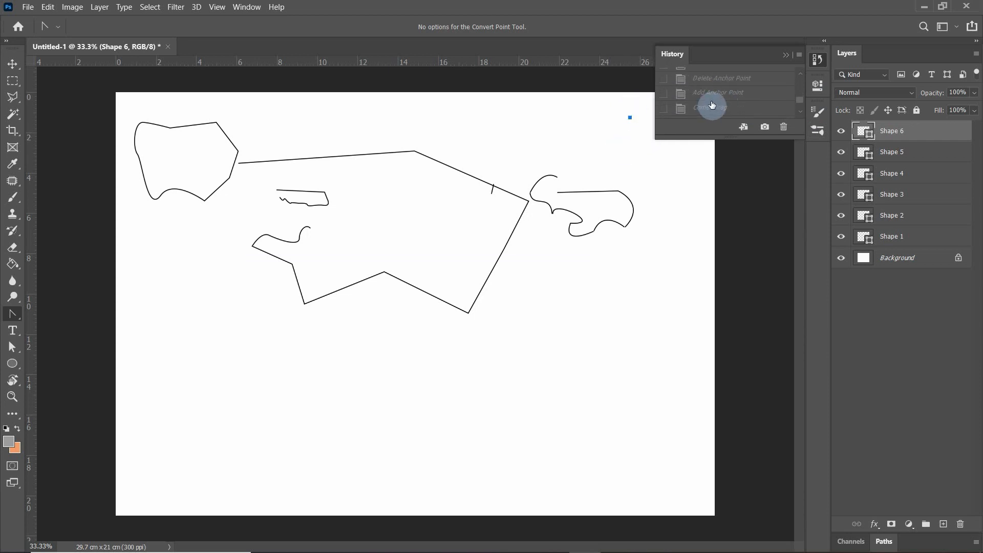
left_click(711, 109)
scroll(706, 107, "down", 3)
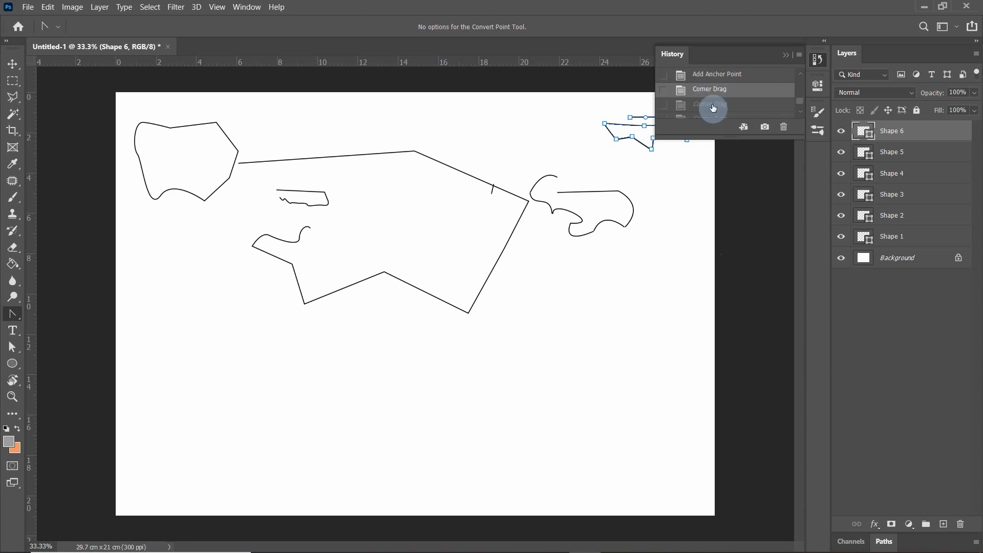
left_click(709, 114)
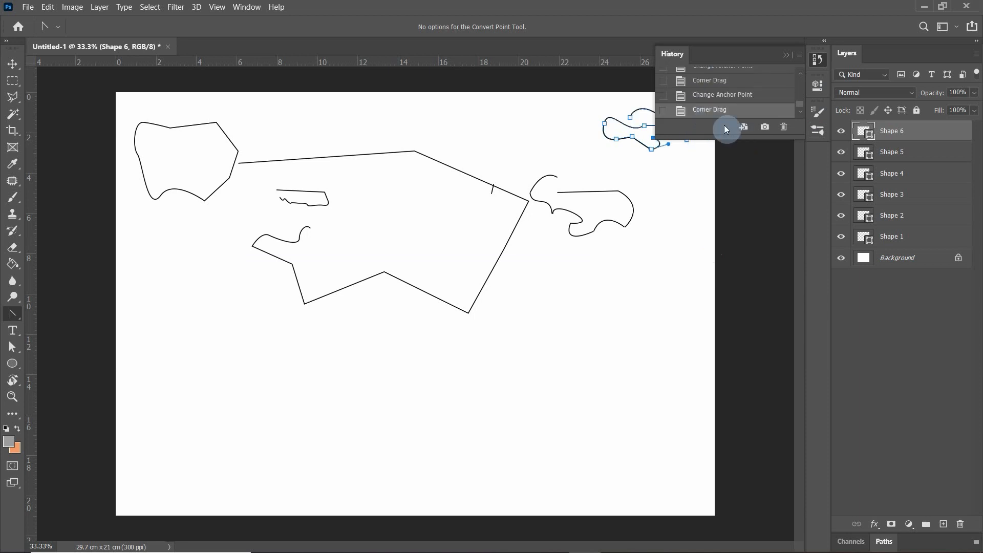
left_click(722, 110)
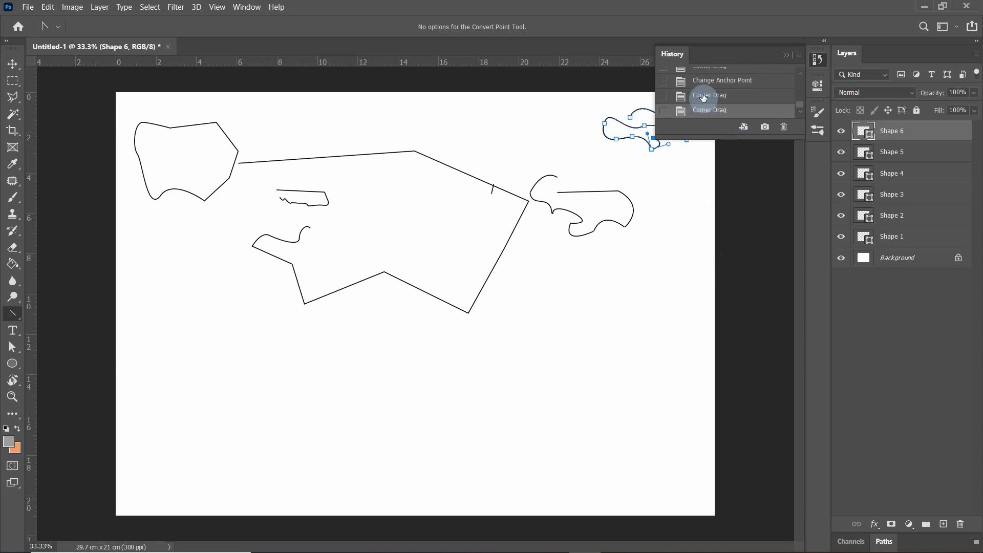
scroll(716, 82, "up", 2)
scroll(710, 109, "down", 2)
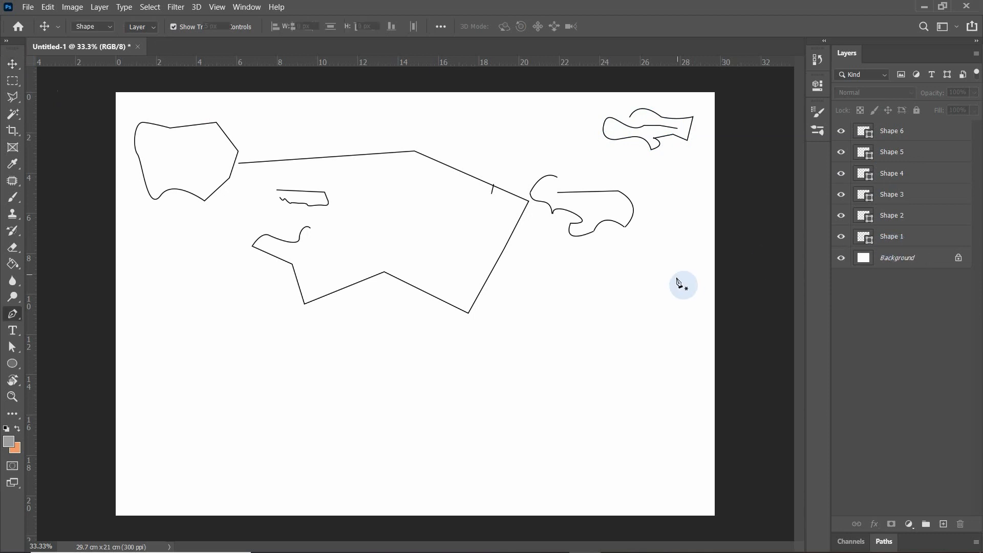
- Draw an open, self-crossing straight-sided shape about 1223 by 822 px below the curved shapes with the Pen tool, and deselect it
key("p")
left_click(638, 284)
left_click(520, 370)
left_click(568, 277)
left_click(550, 364)
left_click(602, 392)
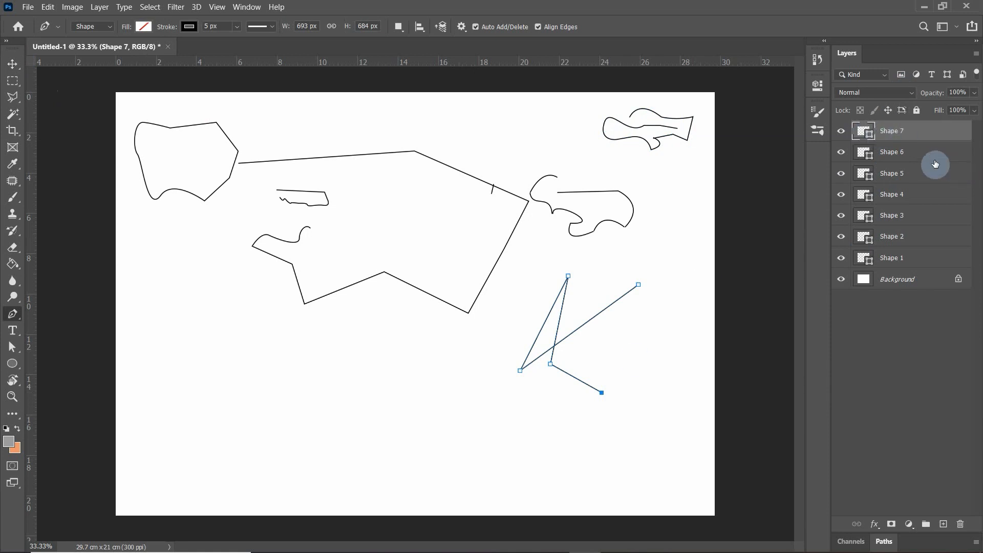
left_click(627, 351)
left_click(596, 315)
left_click(695, 296)
left_click(565, 252)
left_click(486, 282)
left_click(529, 379)
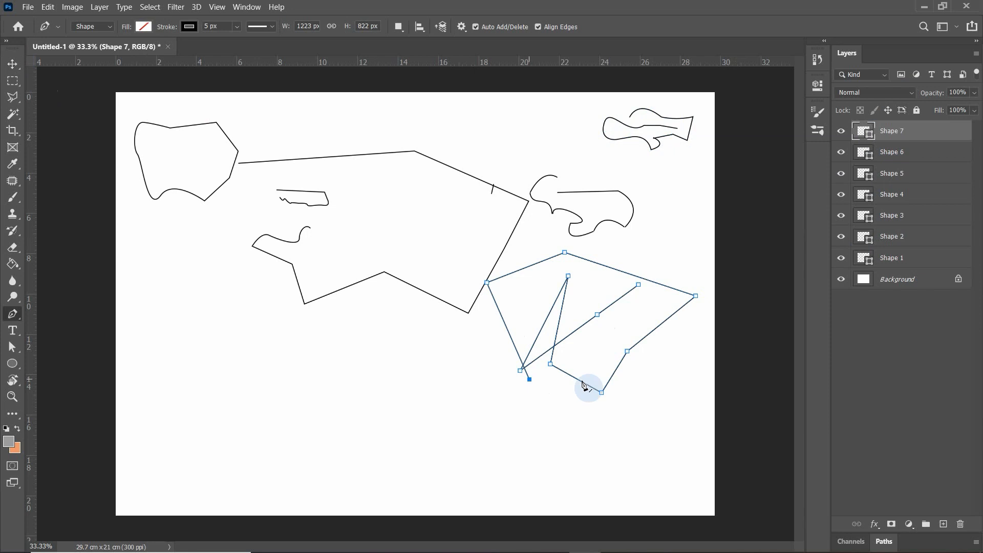
left_click(14, 69)
left_click(447, 348)
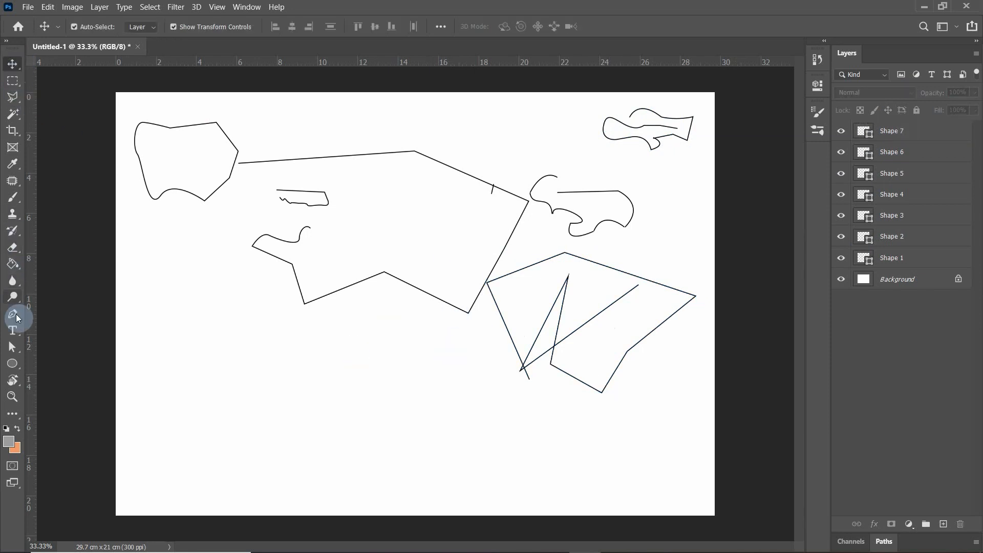
- Switch the Pen tool to Path mode and draw a closed, straight-sided path with eight anchors over the large central shape
left_click(15, 318)
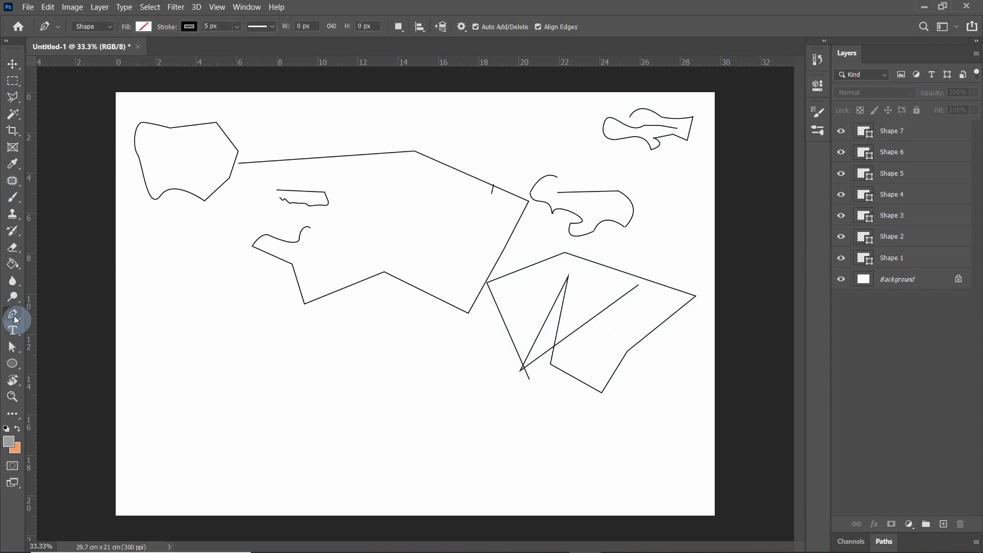
left_click(109, 24)
left_click(100, 47)
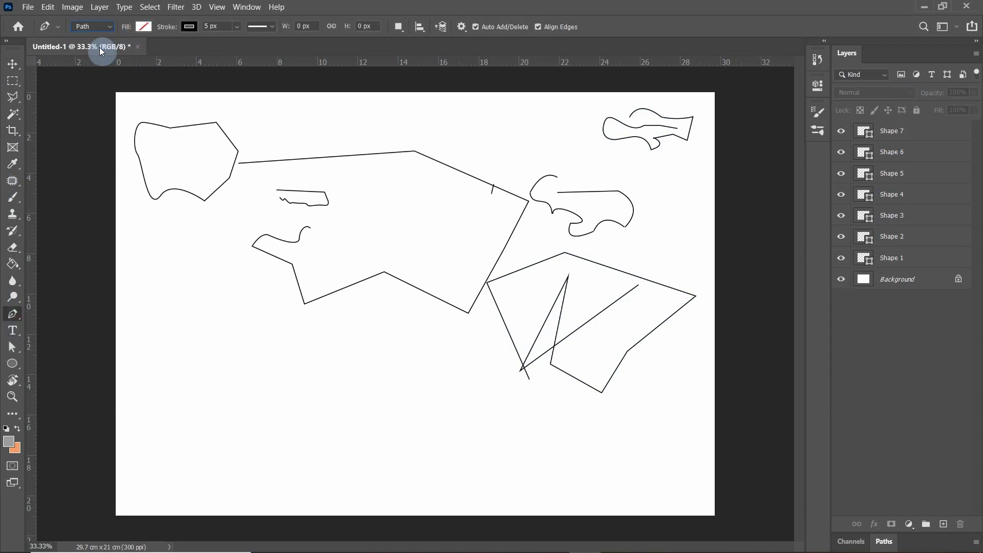
left_click(420, 174)
left_click(361, 255)
left_click(479, 284)
left_click(529, 221)
left_click(525, 136)
left_click(376, 149)
left_click_drag(308, 201, 363, 202)
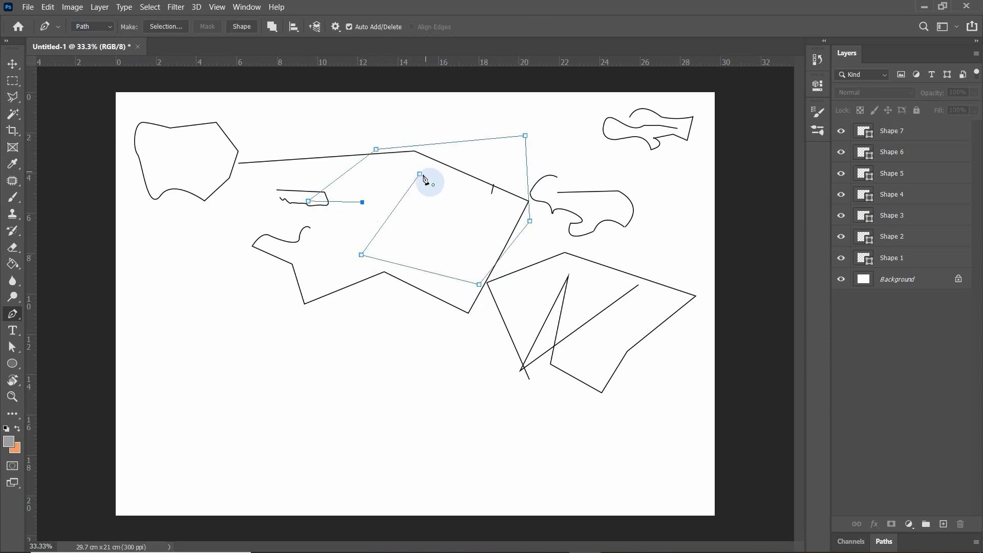
left_click(419, 174)
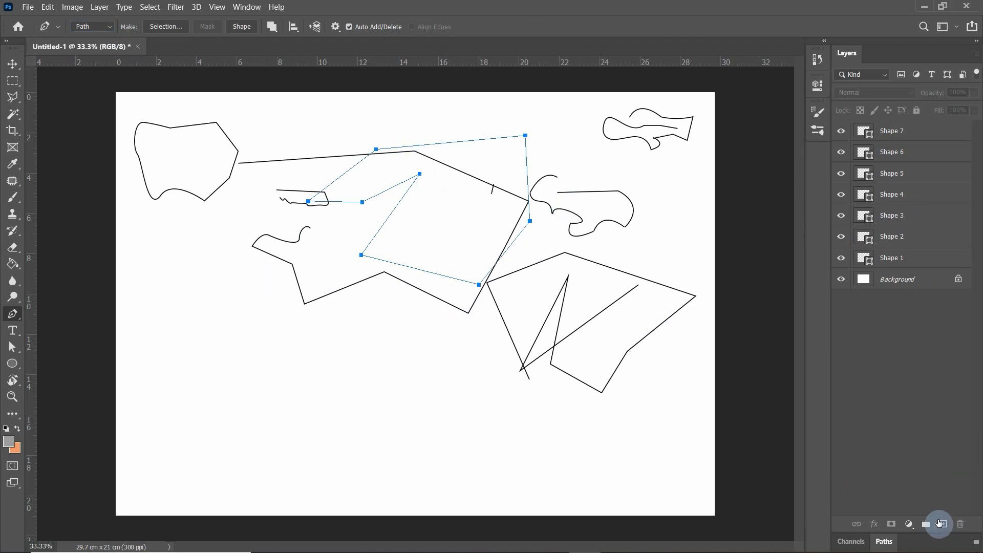
- Add a new layer and convert the closed path into a new anti-aliased selection with a feather radius of 0 pixels
left_click(947, 528)
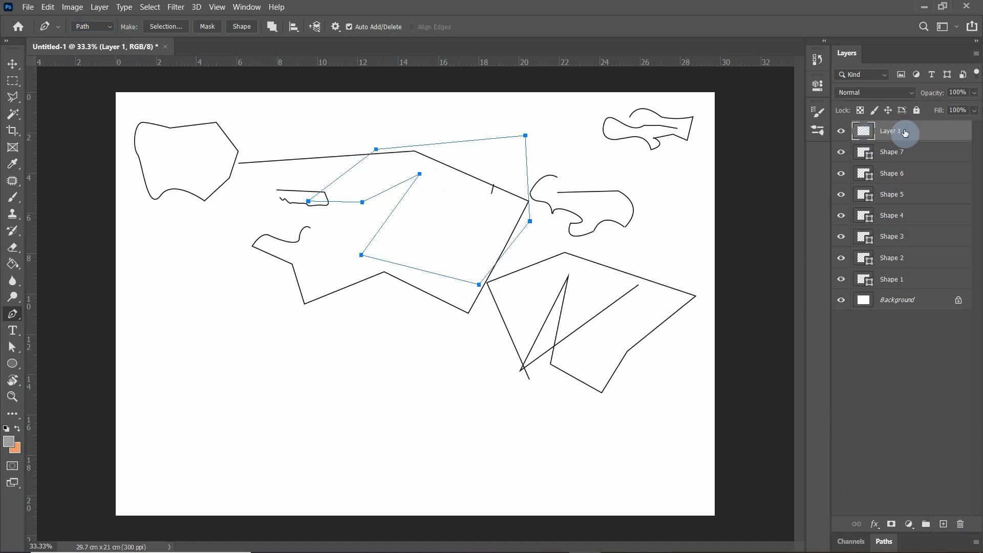
right_click(446, 196)
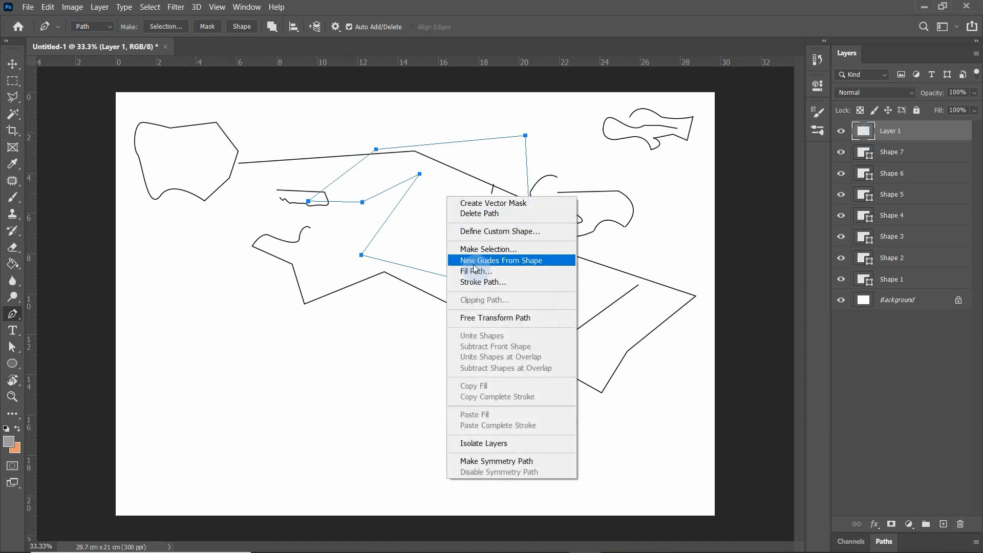
left_click(484, 249)
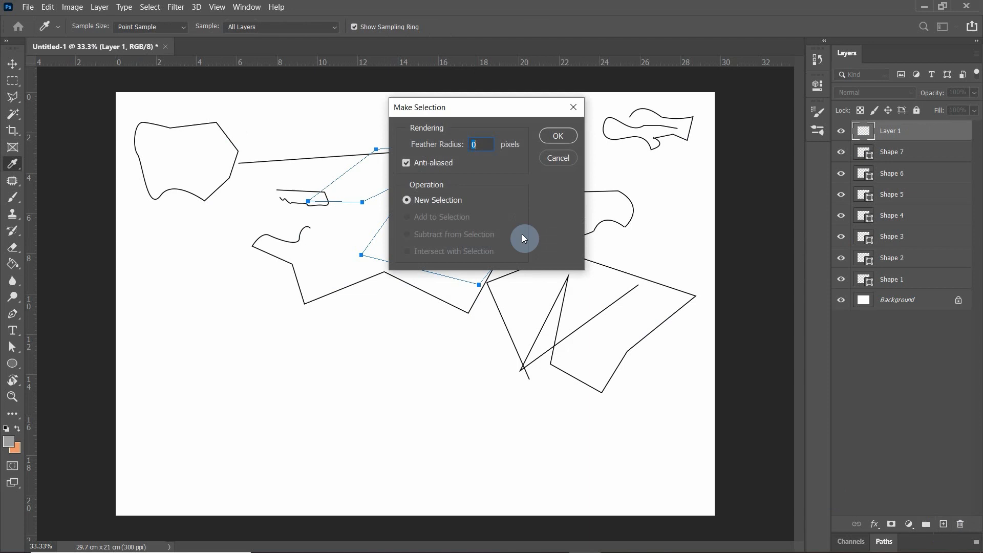
left_click(558, 137)
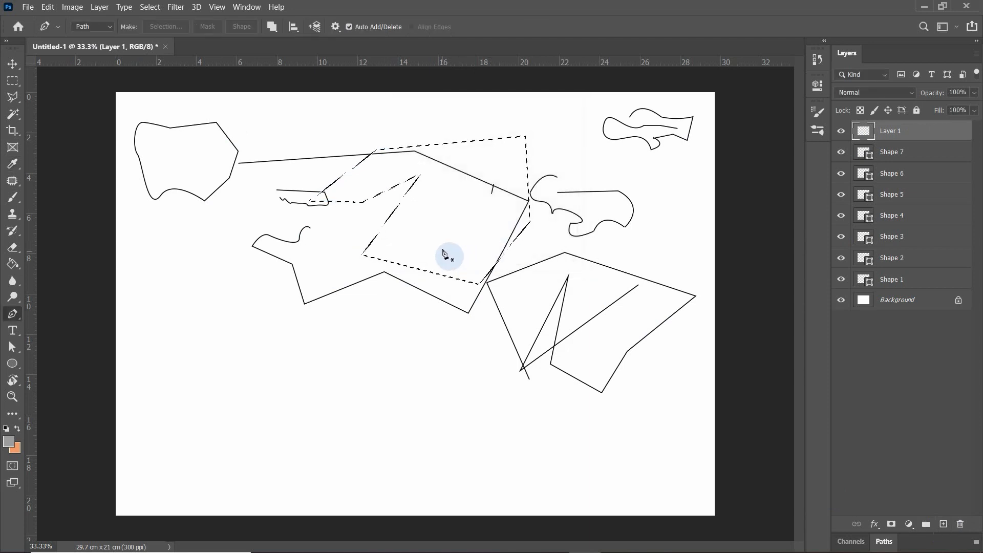
- Paint the whole selection grey on Layer 1 with the Brush tool and remove the selection
key("b")
mouse_move(456, 220)
left_mouse_down()
mouse_move(402, 308)
mouse_move(550, 169)
mouse_move(493, 149)
mouse_move(326, 208)
mouse_move(493, 157)
mouse_move(263, 164)
mouse_move(572, 198)
mouse_move(356, 254)
mouse_move(454, 206)
left_mouse_up()
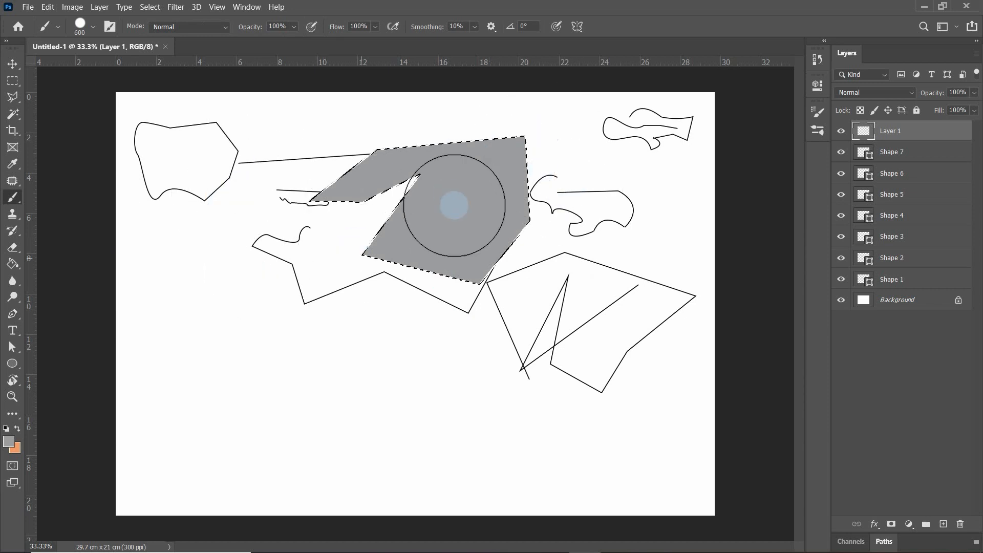
left_click(13, 64)
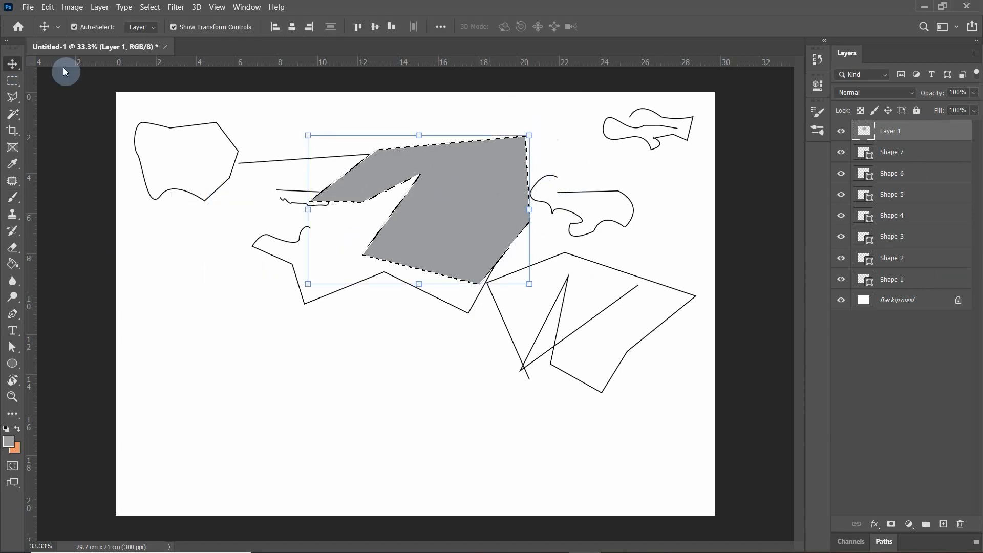
key("ctrl+d")
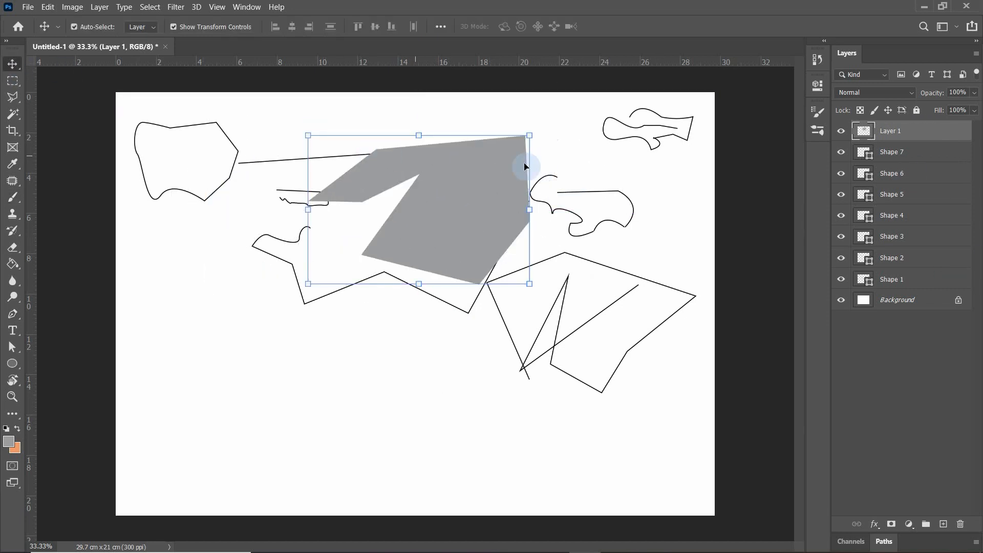
left_click(580, 162, "ctrl")
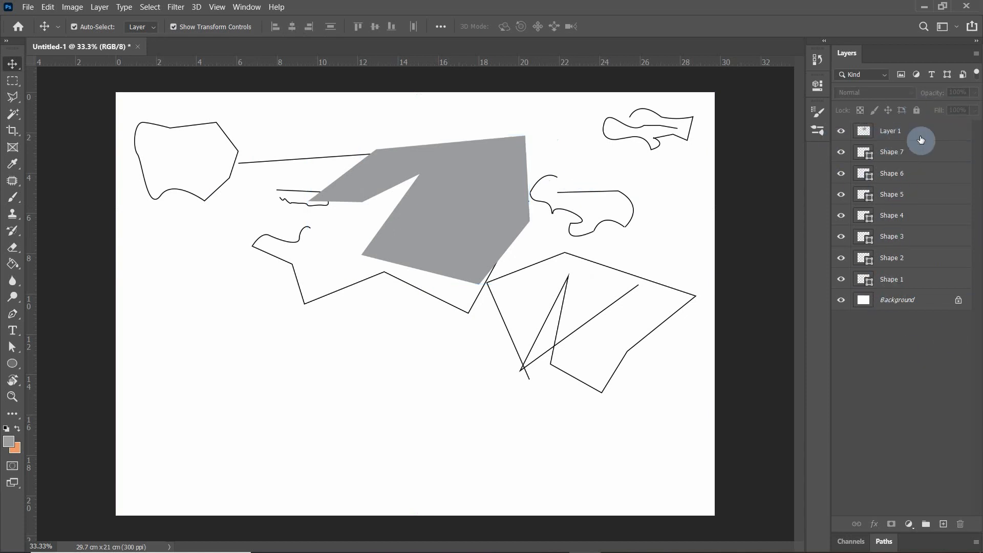
- Hide and show Layer 1 twice and briefly select Shape 5 to match the layers with their objects on the canvas
left_click(841, 133)
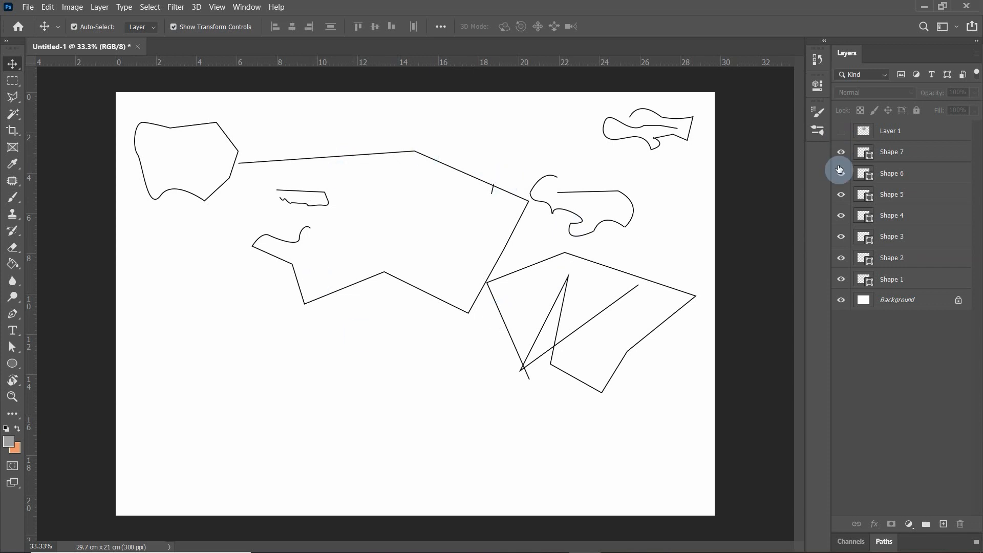
left_click(839, 134)
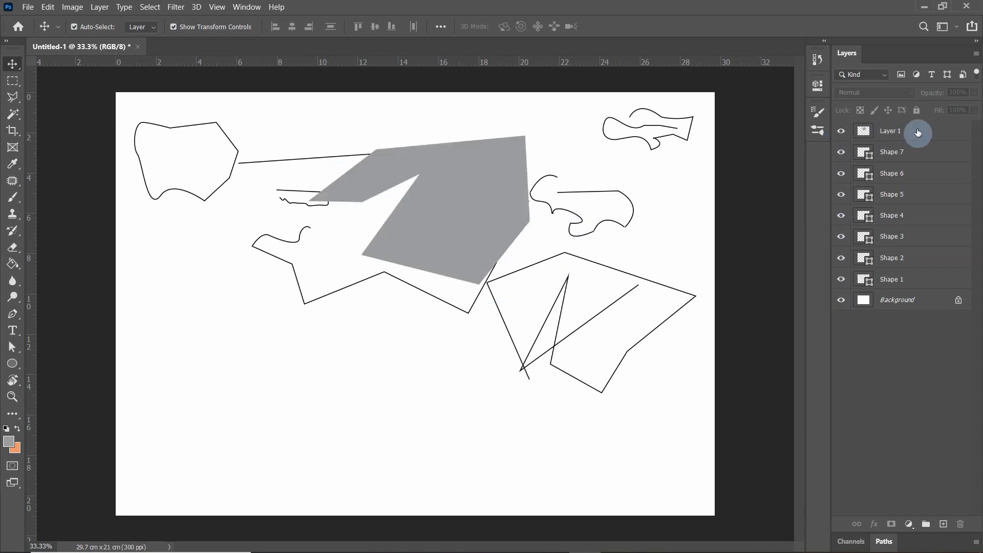
left_click(835, 136)
left_click(845, 134)
left_click(932, 202)
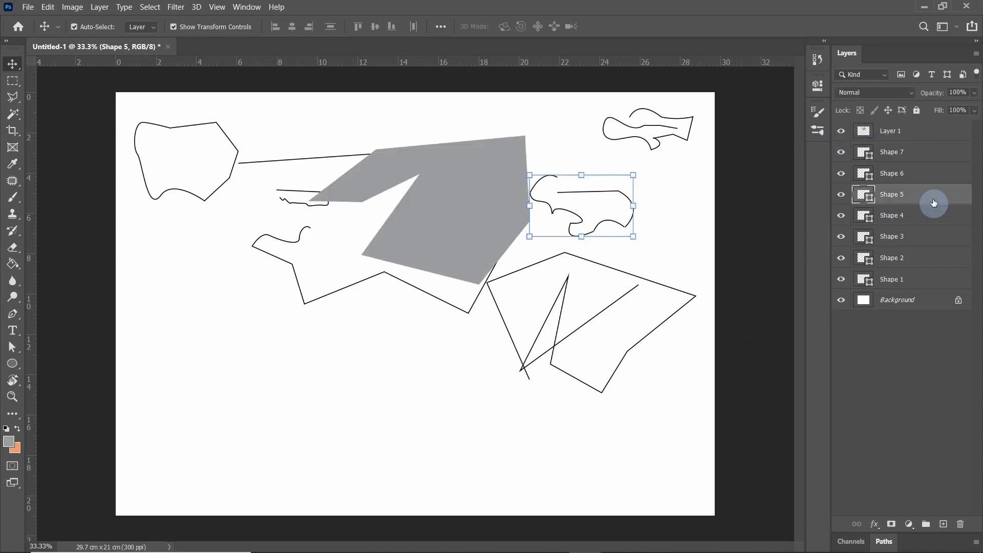
left_click(924, 373)
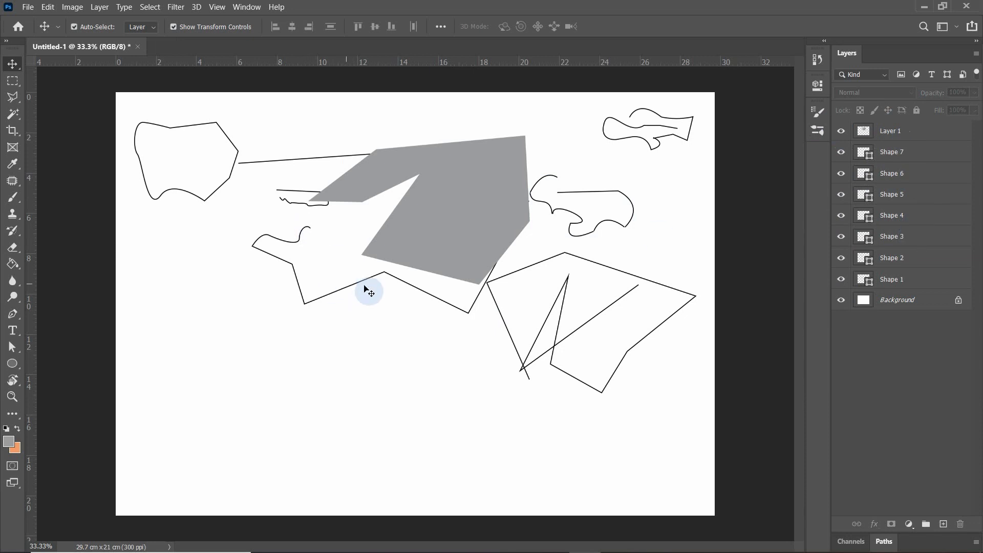
- Move the Shape 1 layer above Layer 1 so its outline lies in front of the grey fill
left_click(382, 277)
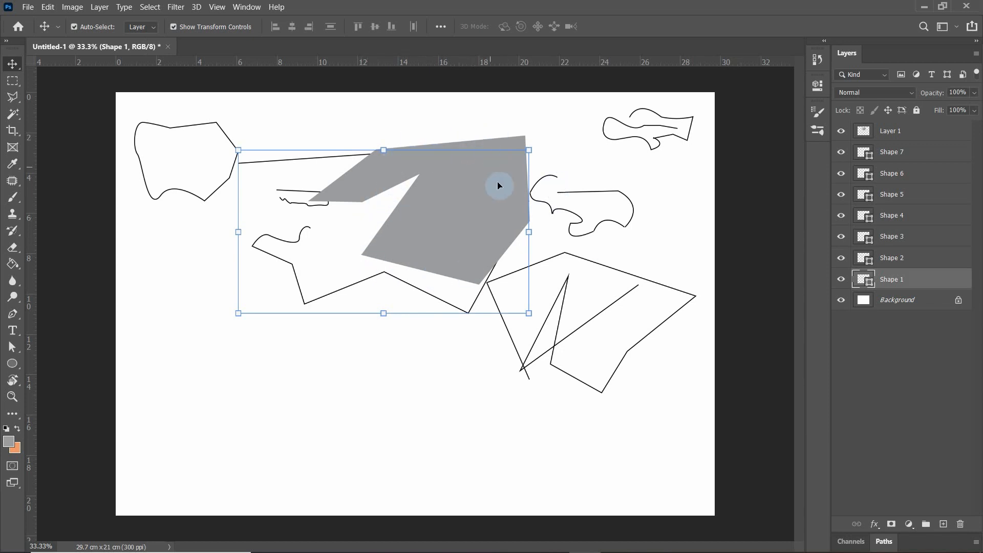
mouse_move(901, 281)
left_mouse_down()
mouse_move(896, 221)
mouse_move(889, 281)
mouse_move(889, 123)
left_mouse_up()
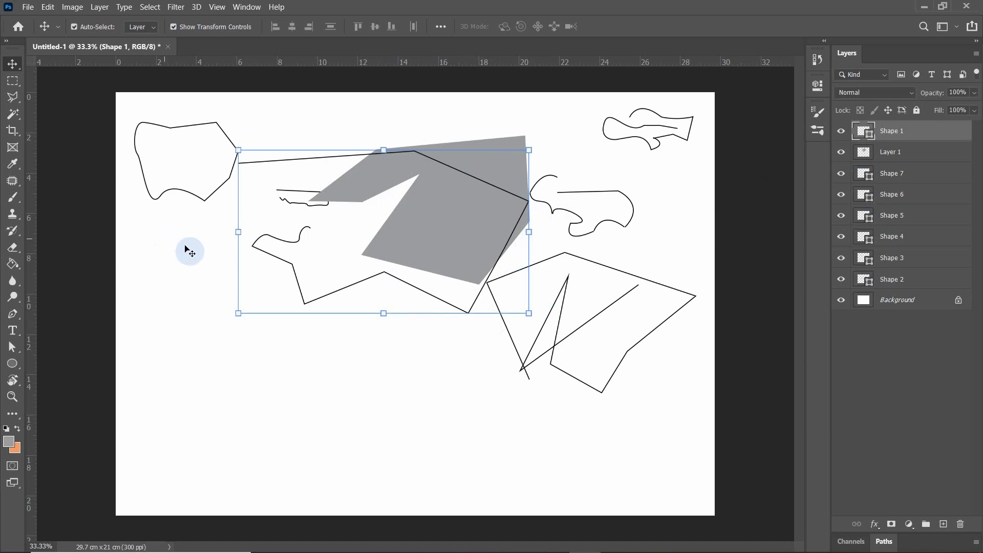
- Examine how the Move tool selects objects on the canvas, first Shape 5 alone, and all the unlocked layers together
left_click(12, 65)
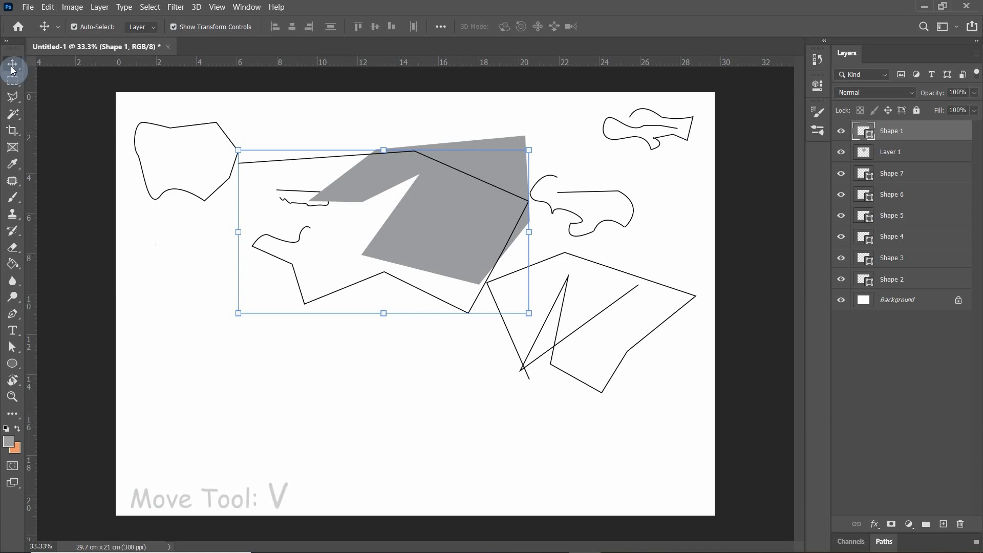
right_click(11, 69)
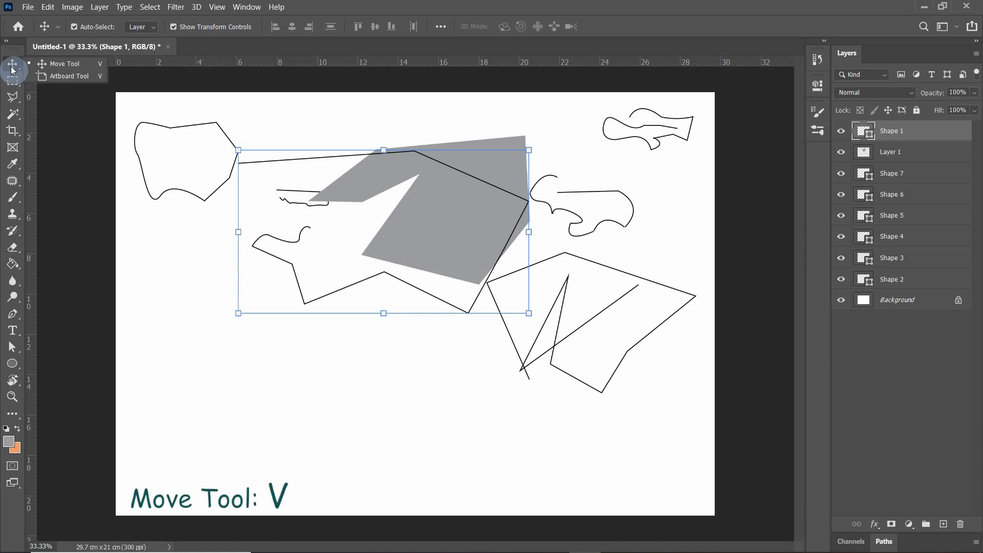
left_click(11, 70)
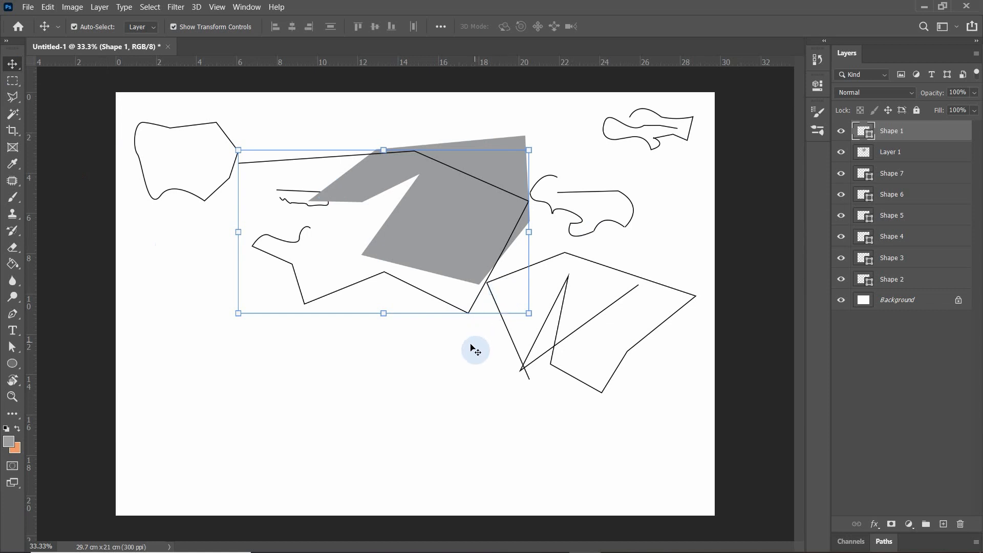
left_click(628, 198)
left_click(625, 196)
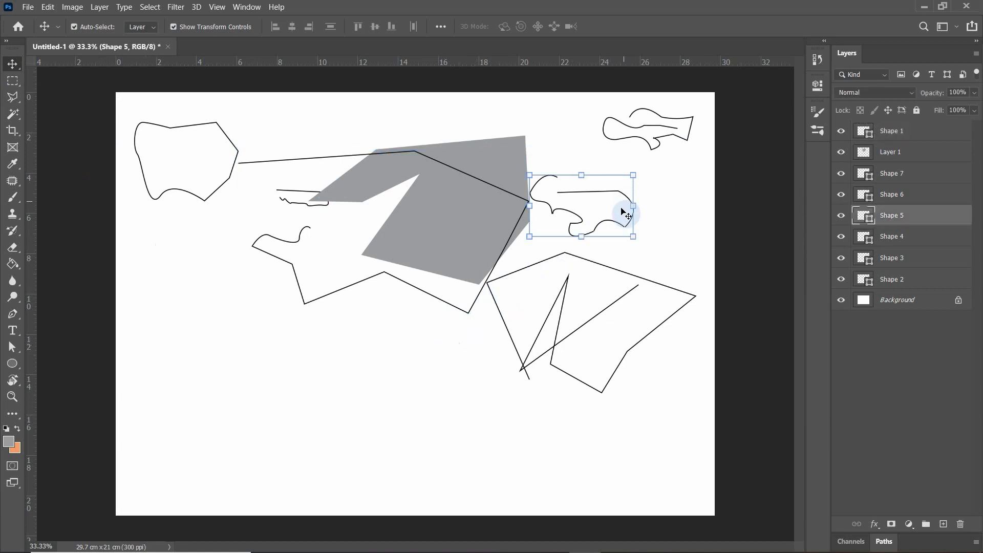
left_click(205, 125)
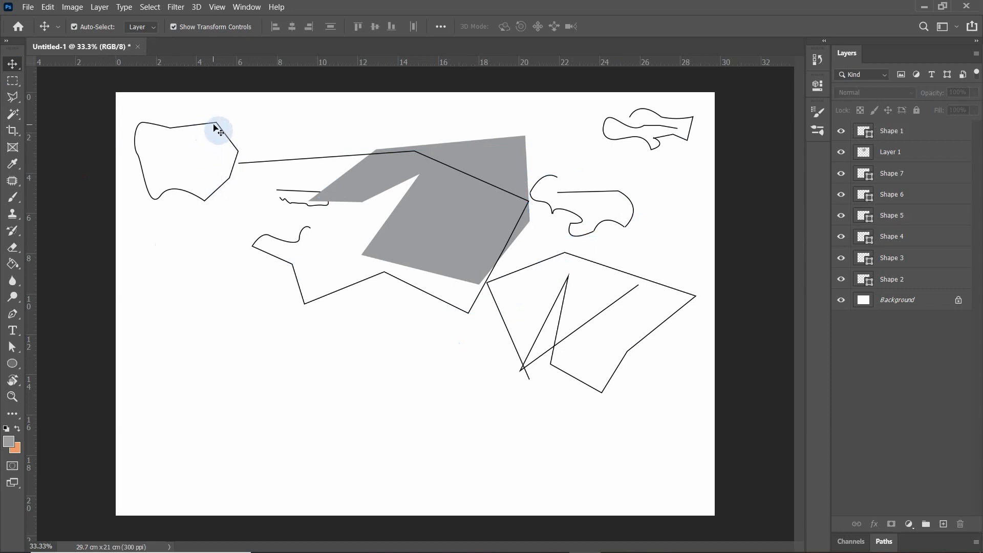
left_click_drag(180, 101, 762, 509)
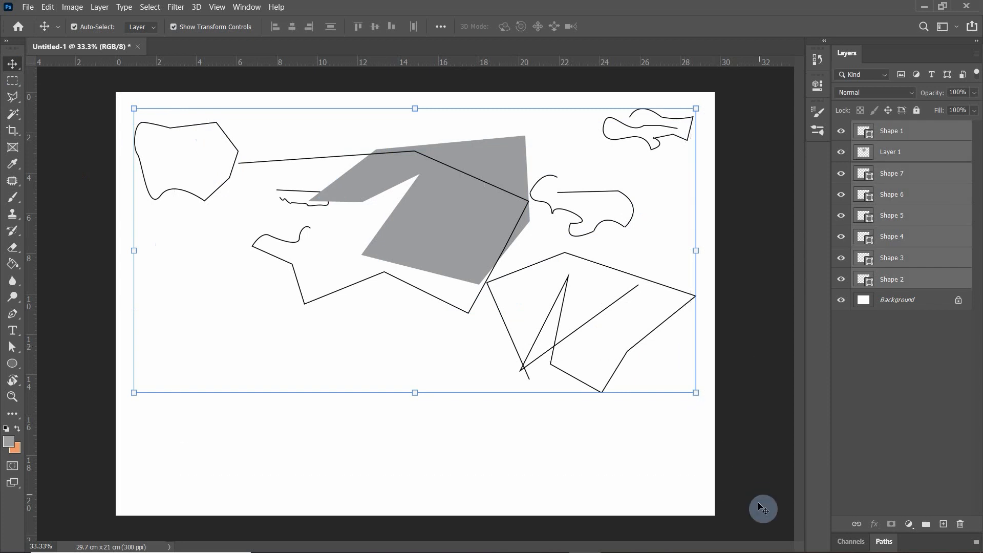
- Select Shape 7 on the canvas, move it to the lower-left area beside the canvas edge, and deselect it
left_click_drag(693, 456, 588, 379)
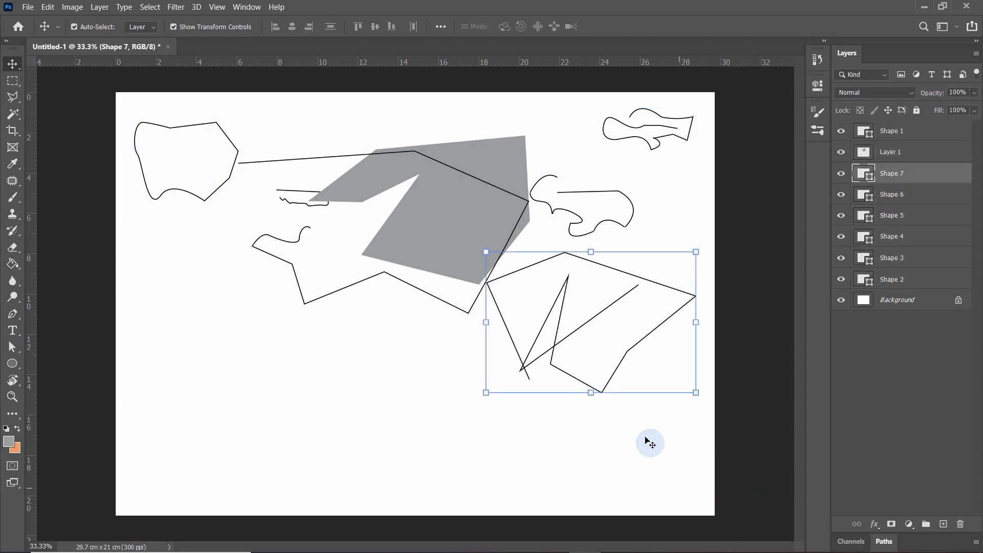
left_click_drag(633, 350, 231, 363)
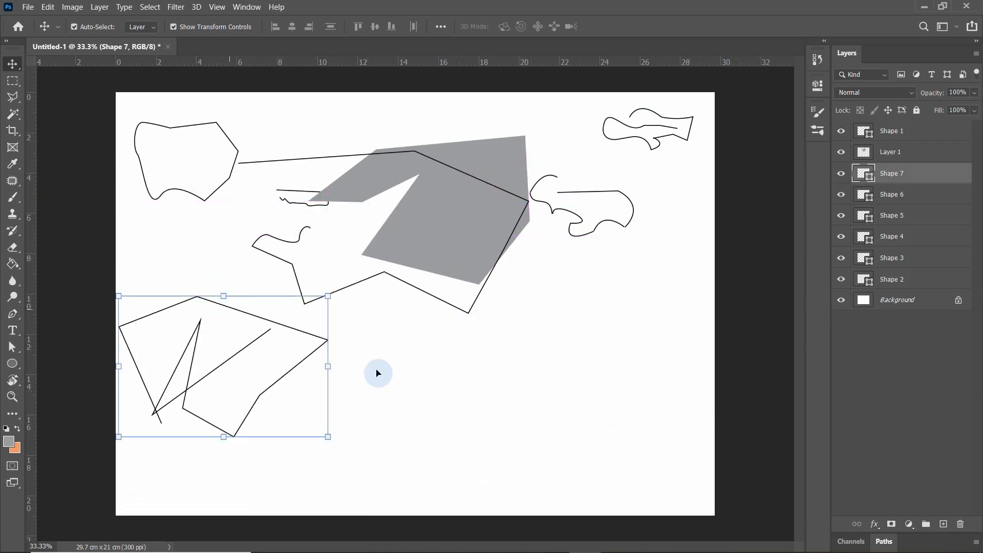
left_click(486, 412)
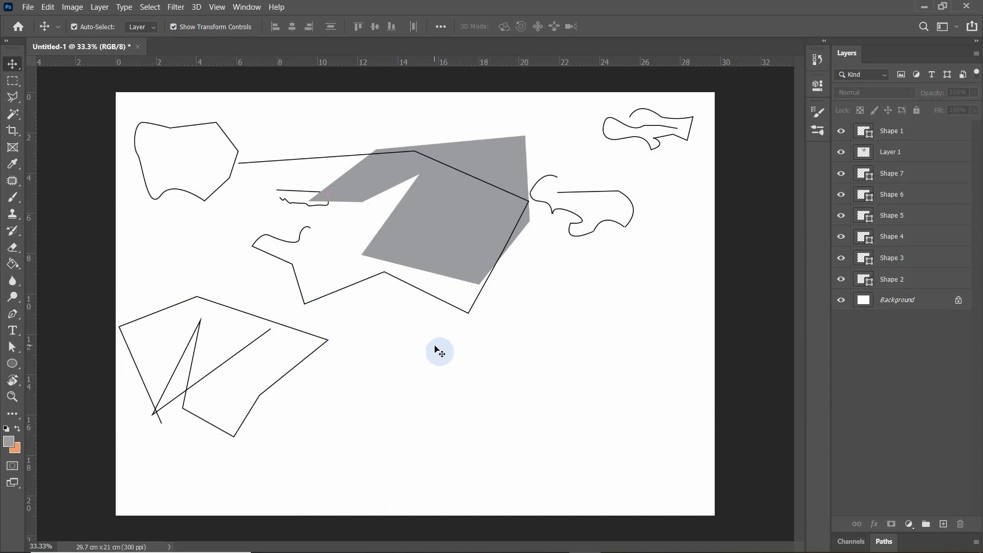
- Move the Shape 1 outline with the Path Selection tool to the empty lower-right area of the canvas
left_click(14, 352)
right_click(13, 352)
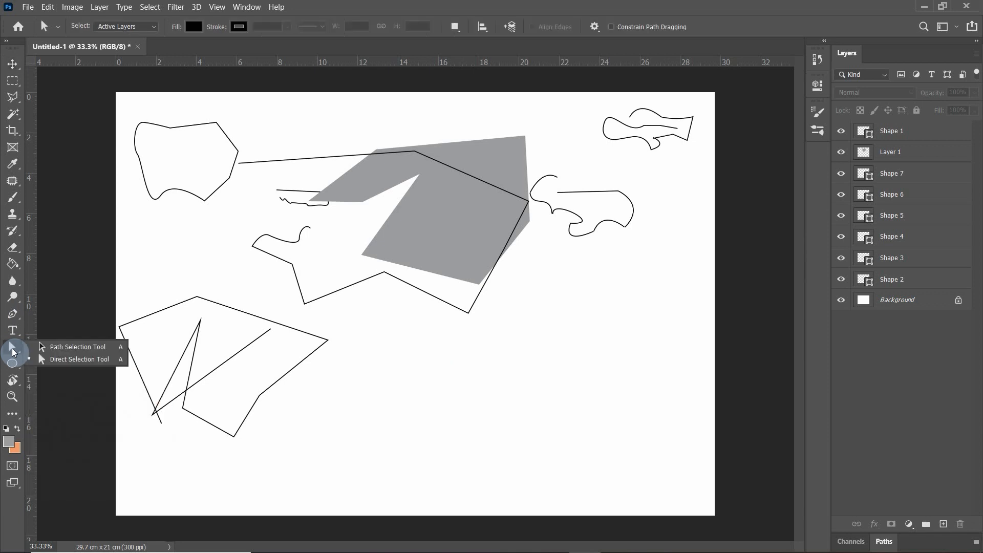
left_click(74, 352)
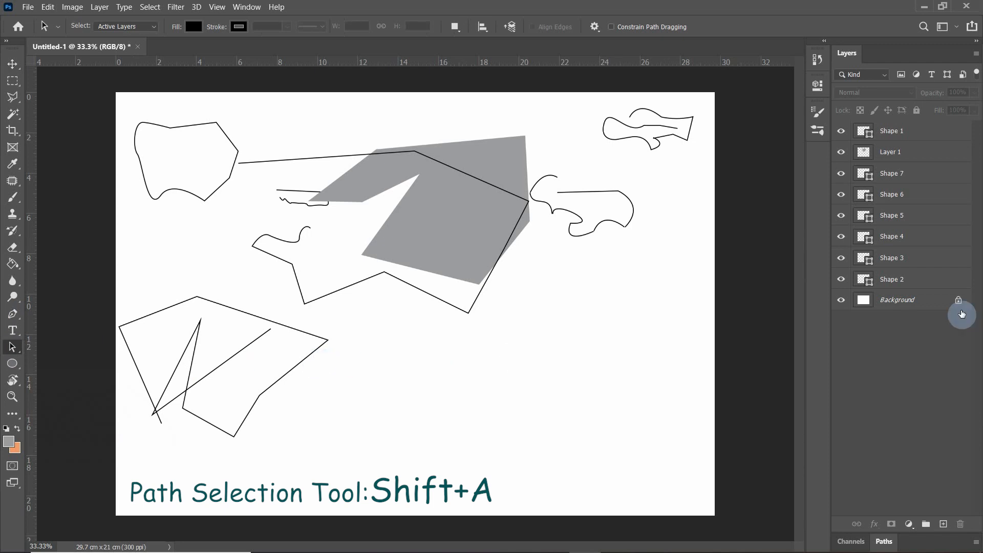
left_click(966, 132)
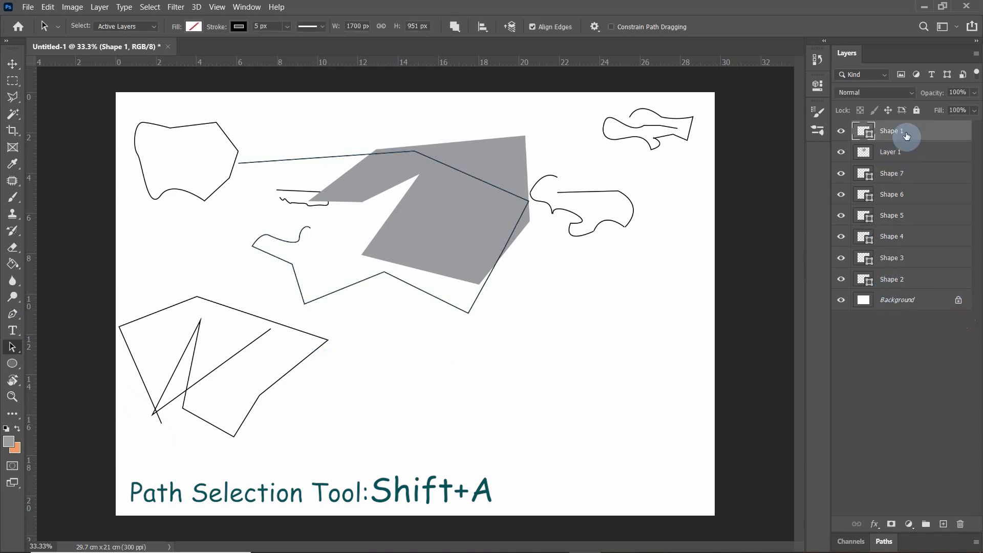
left_click_drag(354, 158, 503, 309)
mouse_move(467, 205)
left_mouse_down()
mouse_move(468, 267)
mouse_move(285, 158)
mouse_move(489, 147)
mouse_move(430, 169)
mouse_move(389, 134)
mouse_move(410, 127)
left_mouse_up()
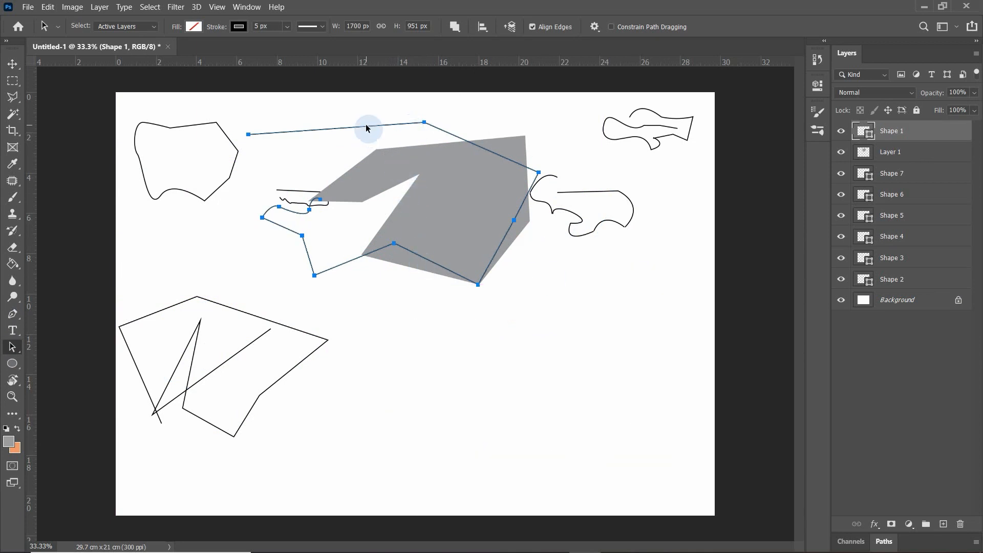
left_click_drag(367, 131, 542, 325)
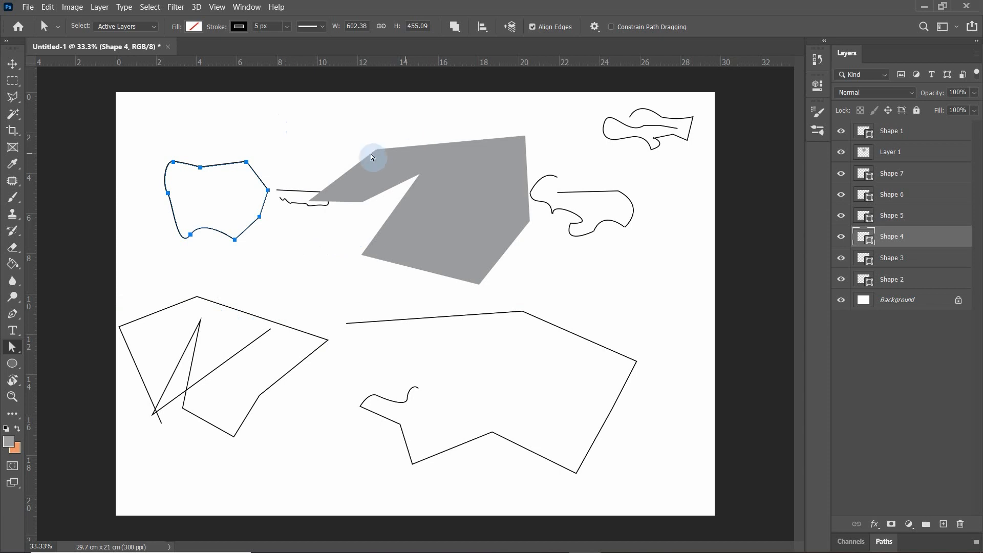
- Use the Direct Selection tool to pull only the middle anchor of Shape 4's upper edge upward into a tall peak
key("ctrl+plus")
key("ctrl+plus")
left_click_drag(199, 147, 584, 316)
key("ctrl+plus")
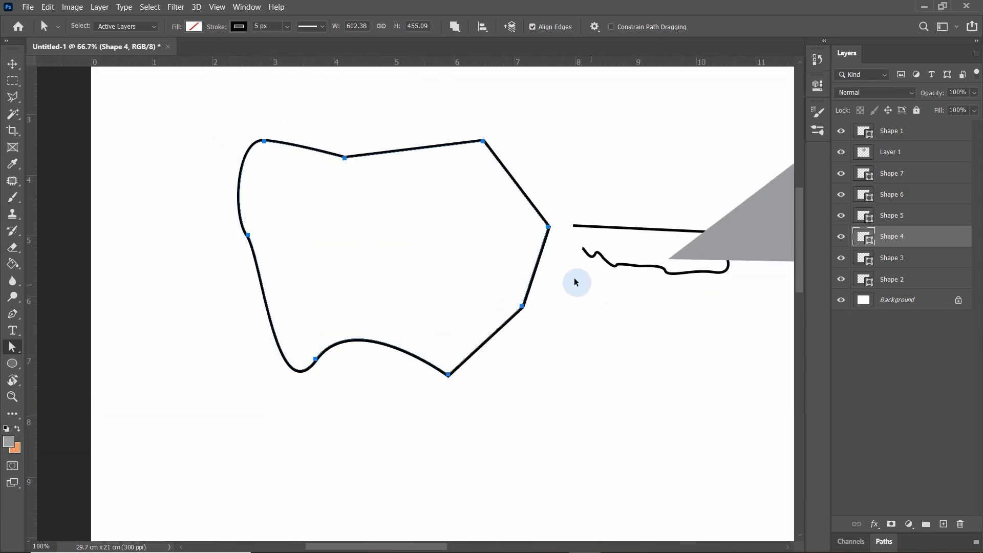
left_click_drag(557, 198, 539, 311)
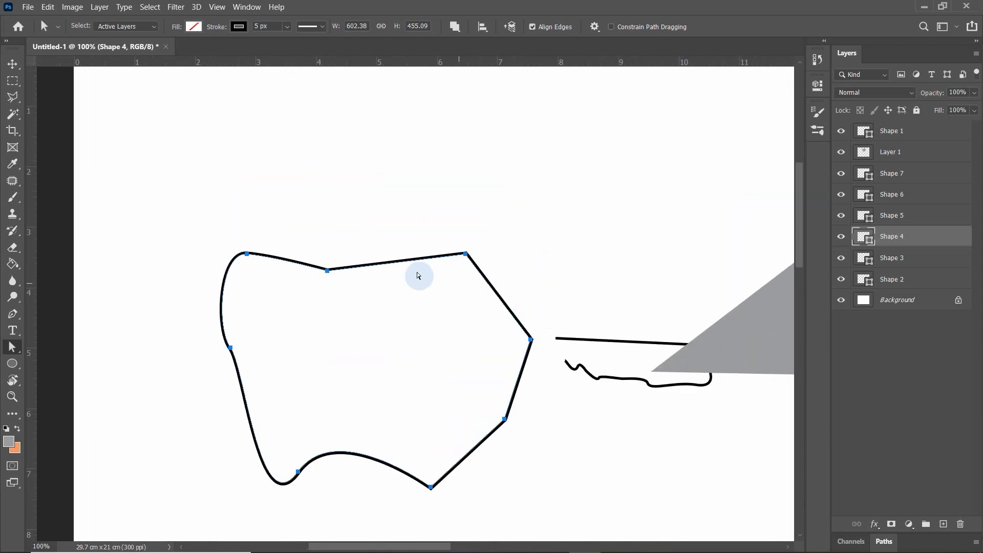
left_click(328, 274)
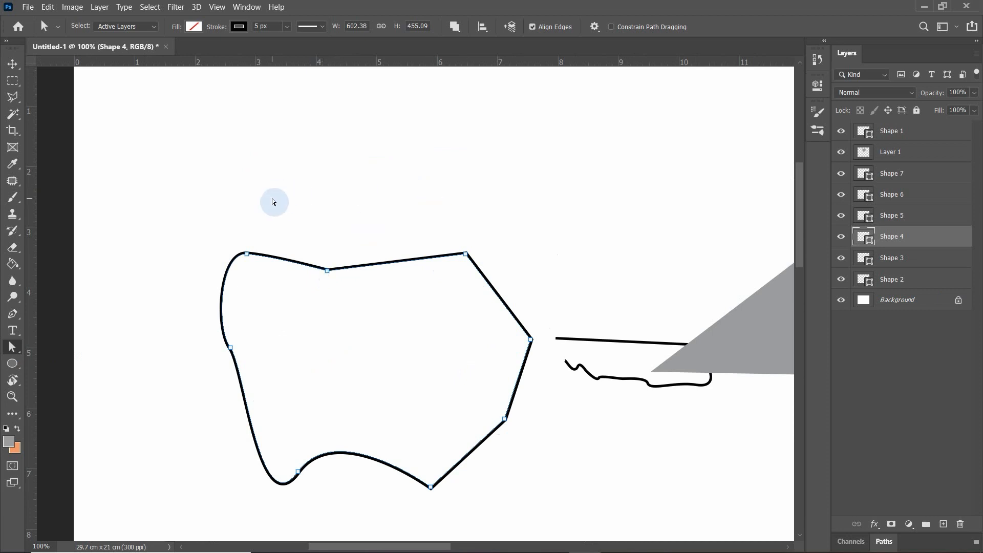
left_click_drag(328, 272, 390, 119)
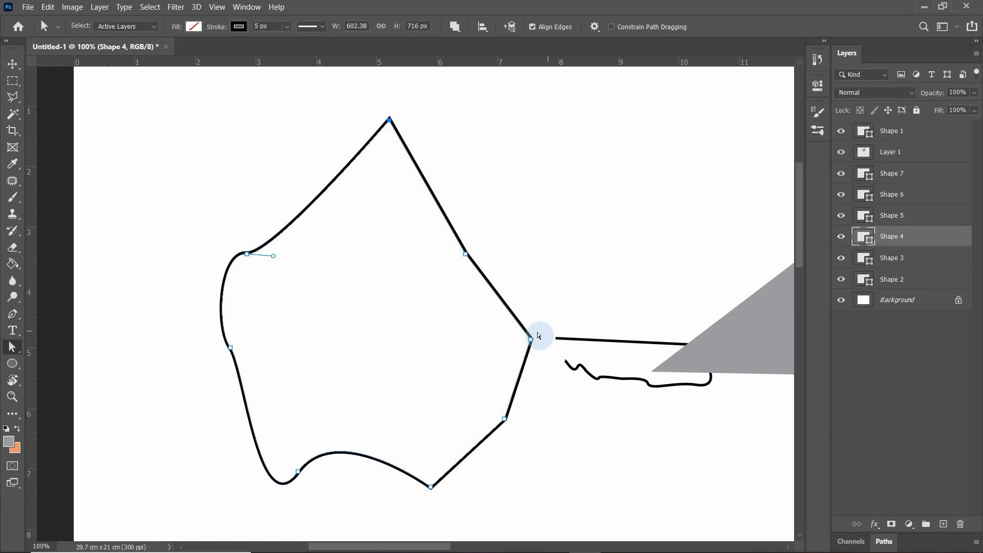
- Reshape Shape 4 by moving its right corner anchor inward, its lower-left curve anchor upward and its left anchor outward
left_click_drag(531, 340, 378, 329)
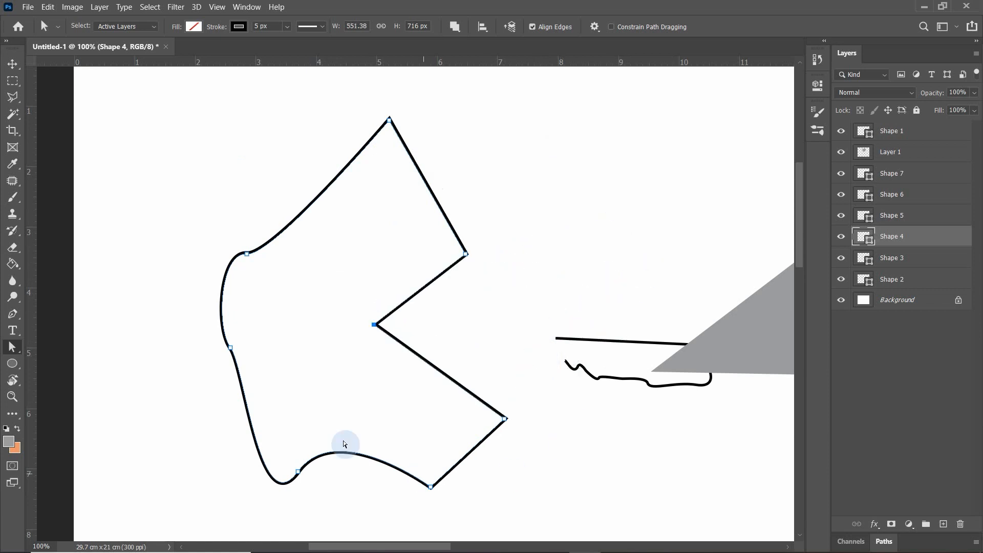
left_click_drag(299, 476, 281, 385)
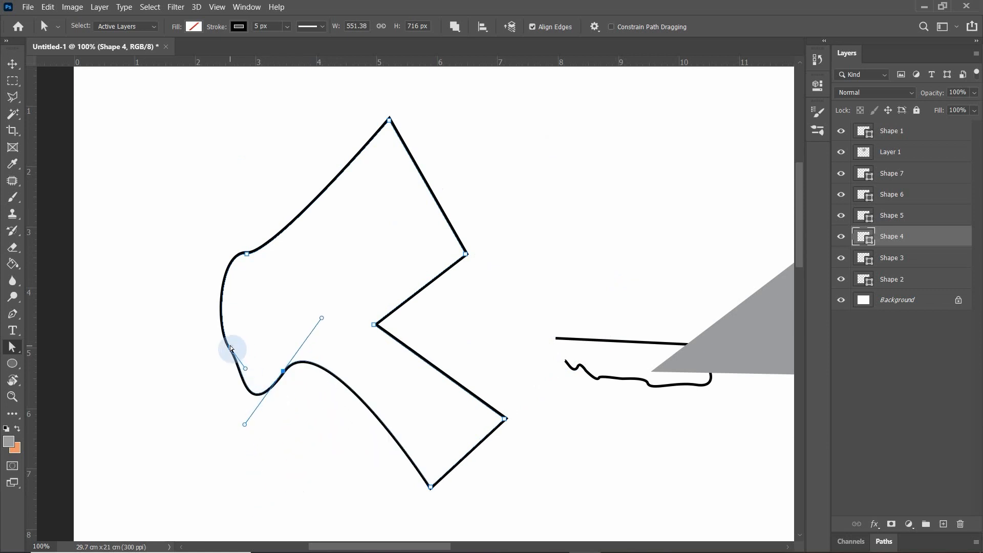
left_click_drag(232, 350, 172, 363)
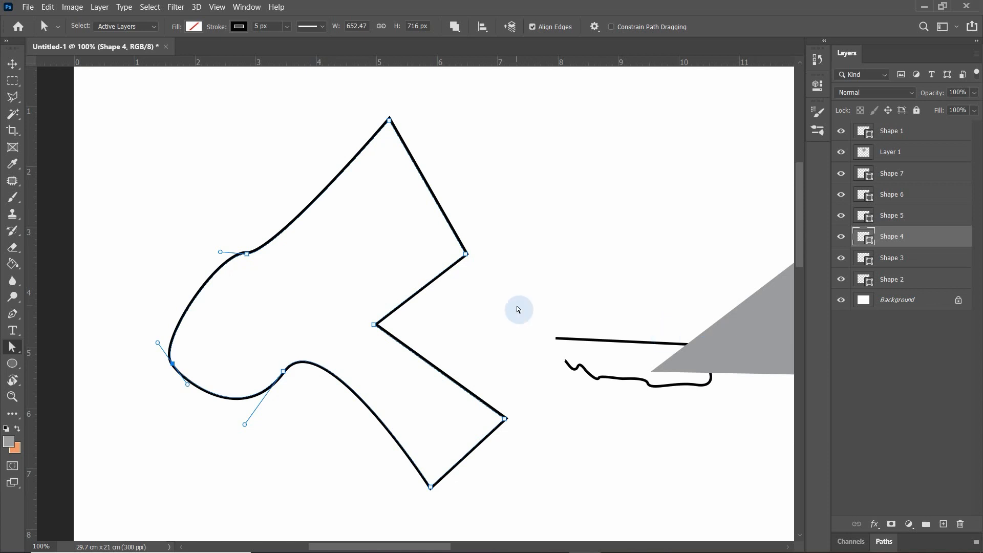
- Select Shape 4's three upper anchors together and reposition them as a group up and to the left of their original place
scroll(519, 309, "up", 2)
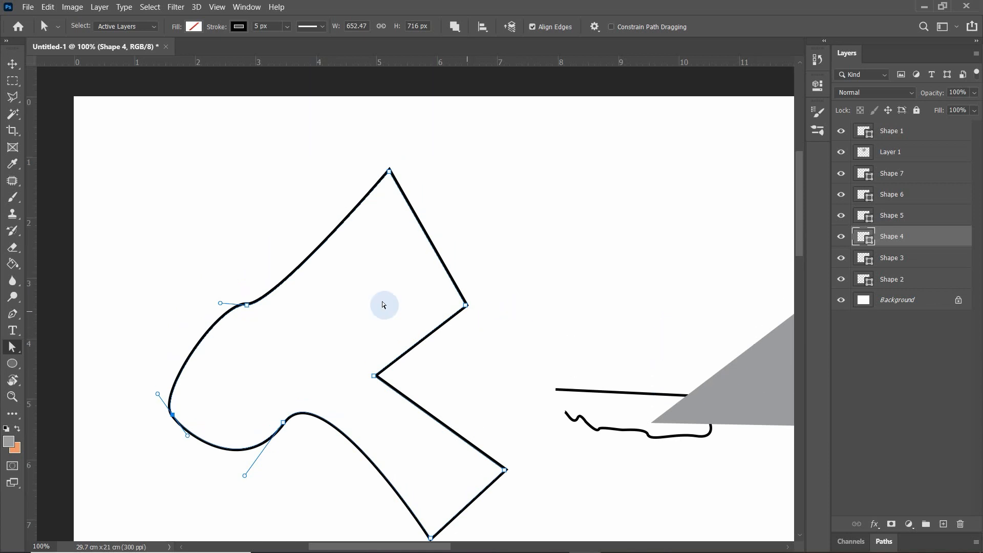
left_click_drag(171, 146, 554, 356)
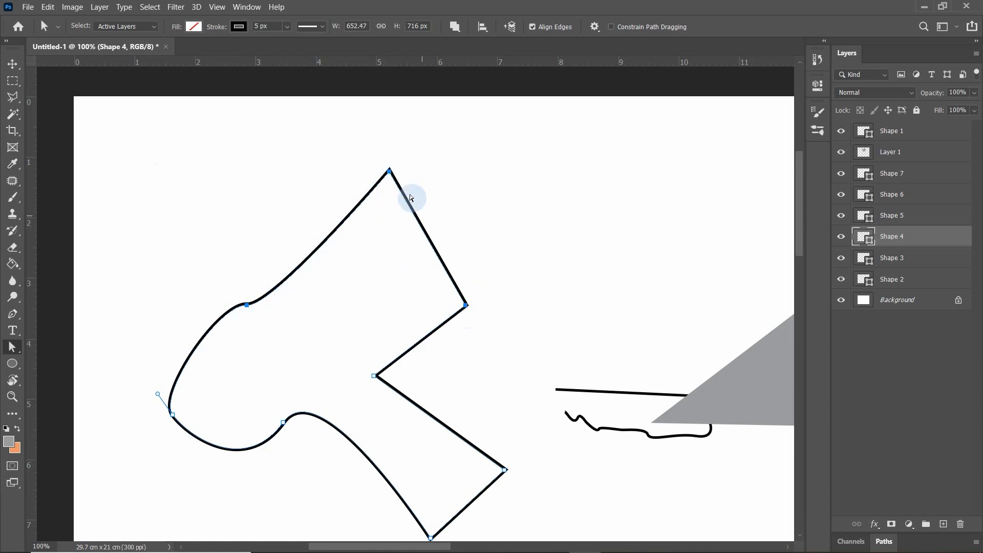
left_click_drag(390, 175, 308, 156)
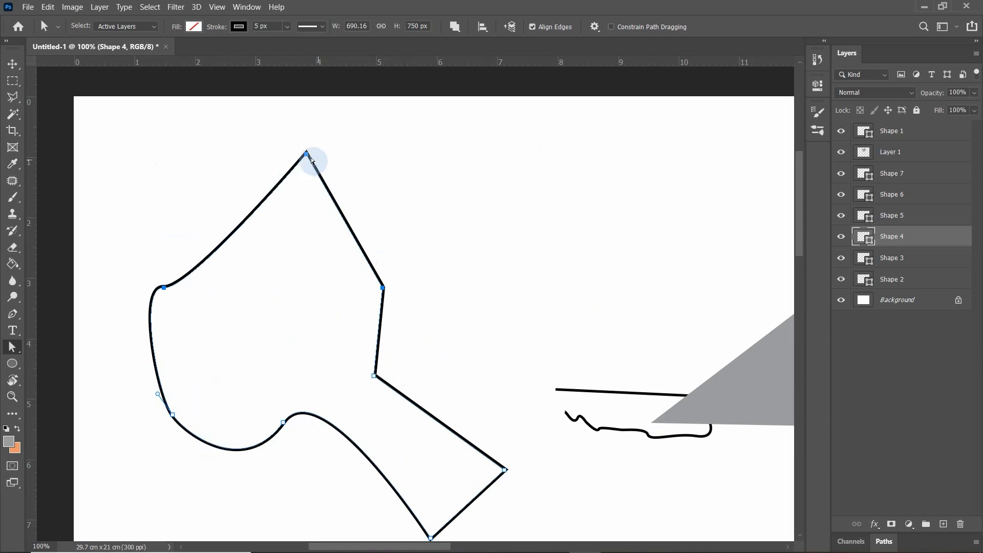
left_click_drag(308, 158, 340, 176)
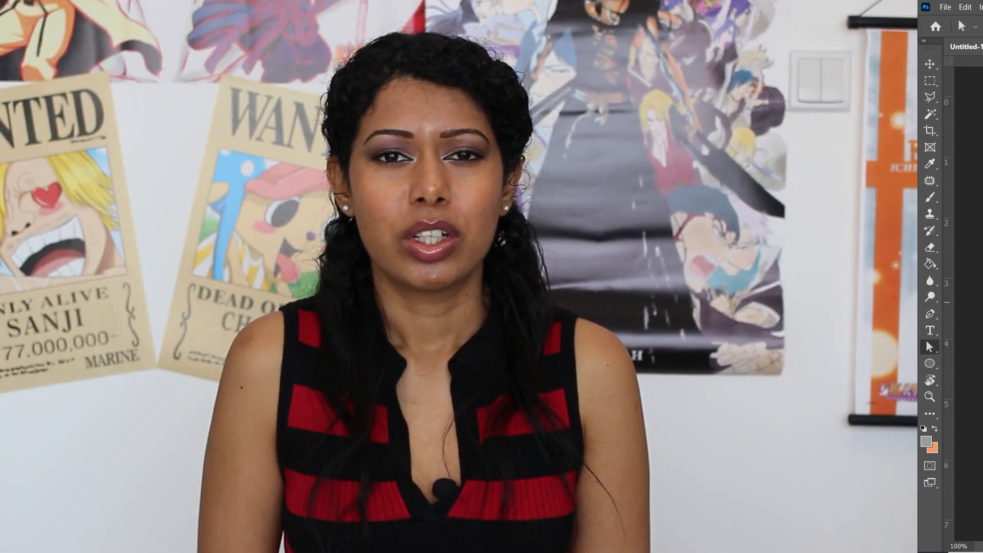